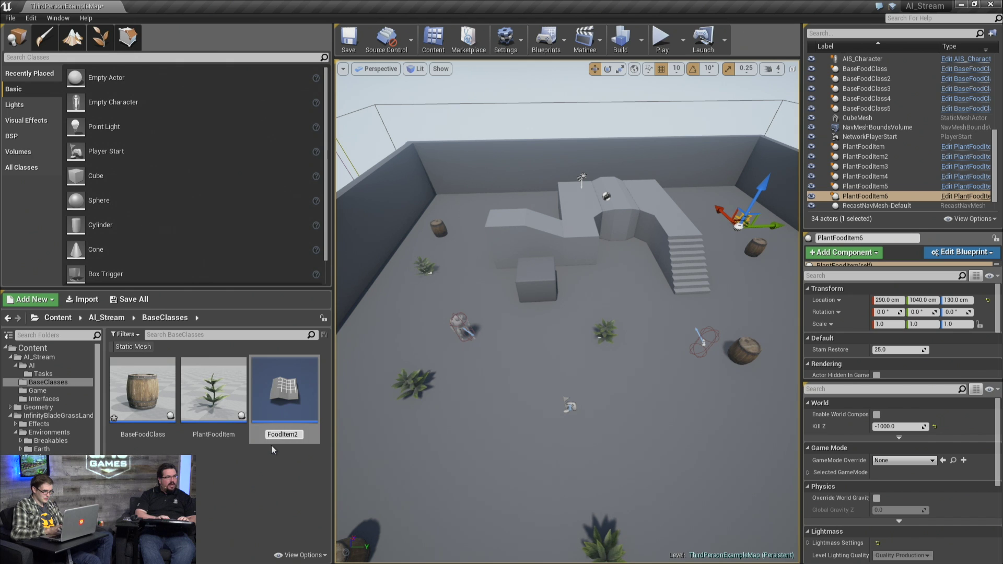
Rename the duplicated FoodItem2 blueprint in BaseClasses as BadFoodItem
{"action": "key", "text": "Return"}
{"action": "key", "text": "b"}
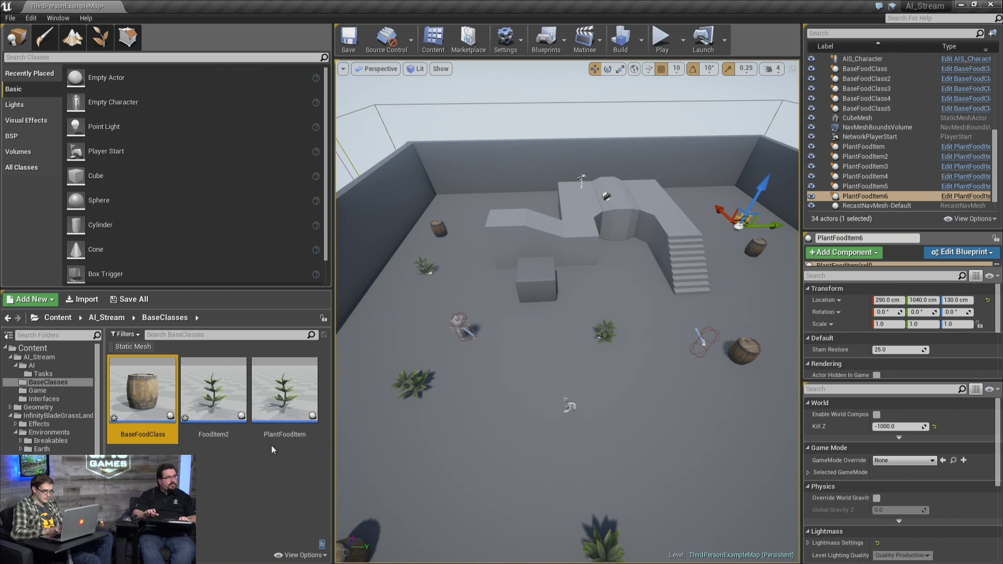
{"action": "left_click", "coordinate": [206, 432]}
{"action": "left_click", "coordinate": [207, 434]}
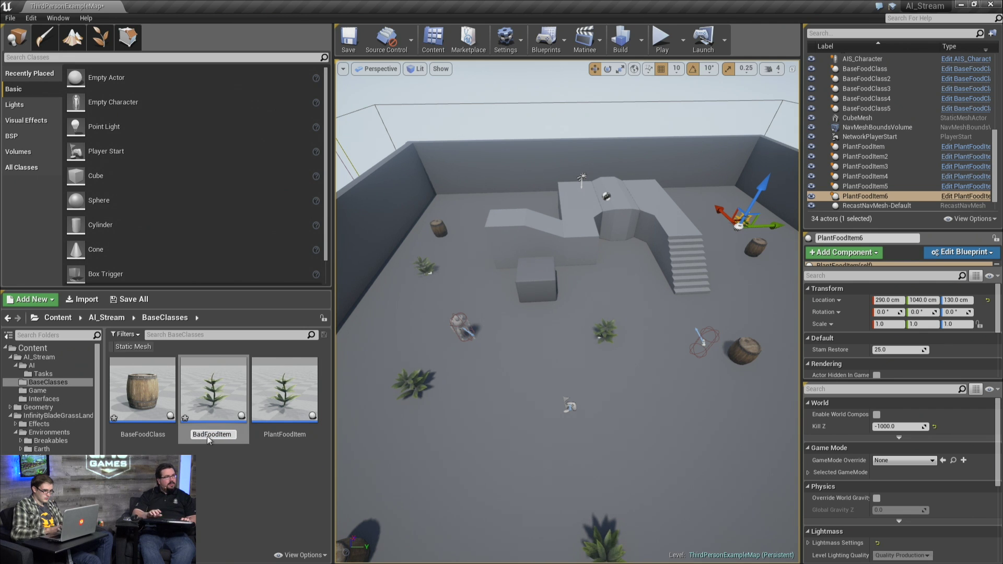
{"action": "key", "text": "Return"}
Open the InfinityBladeGrassLands Environments folder and filter its contents to static meshes
{"action": "left_click_drag", "start_coordinate": [0, 116], "coordinate": [0, 123]}
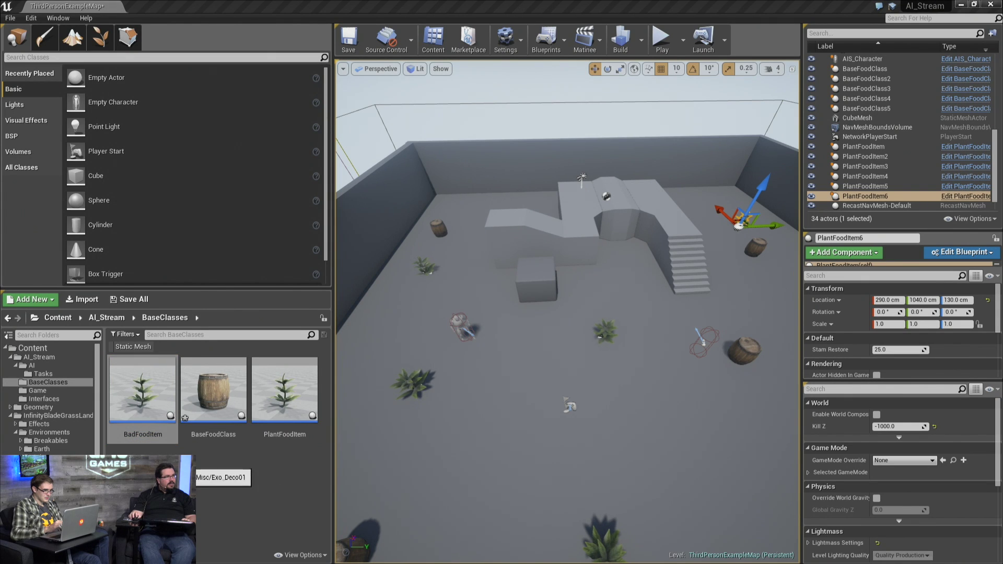
{"action": "left_click", "coordinate": [47, 465]}
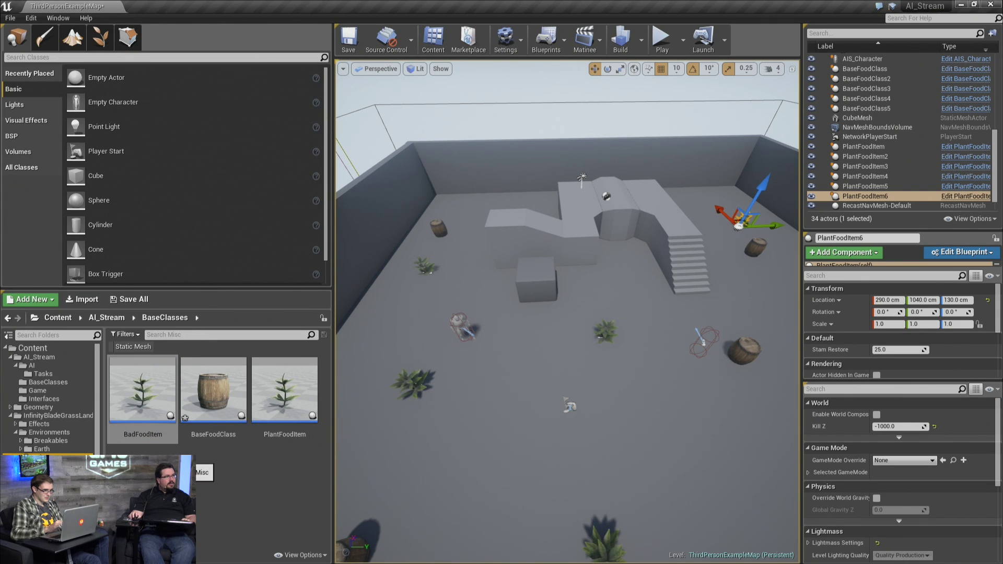
{"action": "left_click", "coordinate": [49, 432]}
{"action": "left_click", "coordinate": [131, 348]}
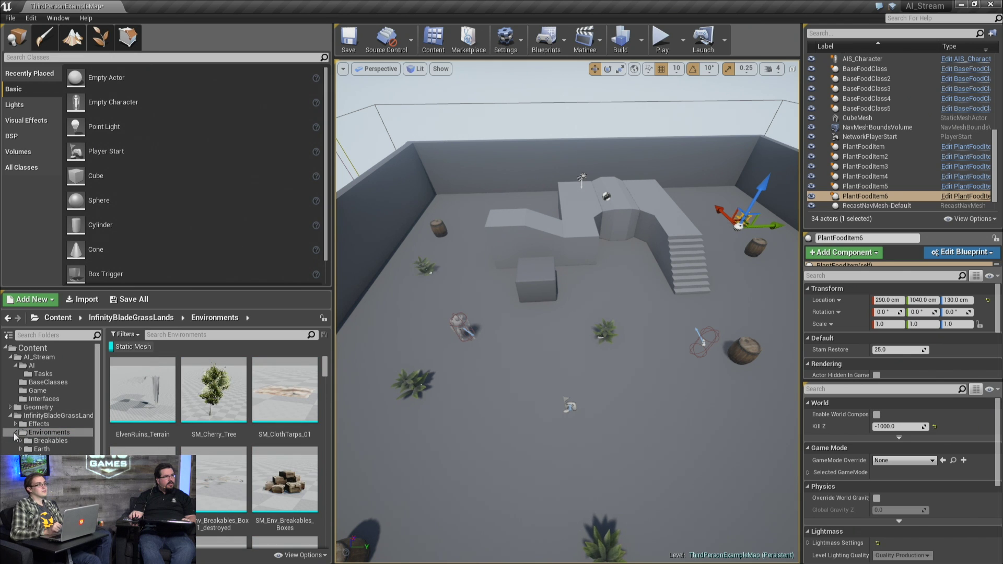
Place the SM_Plains_Angel_Statue_01 mesh on the open floor of the level and focus the view on it
{"action": "scroll", "coordinate": [209, 478], "scroll_direction": "down", "scroll_amount": 6}
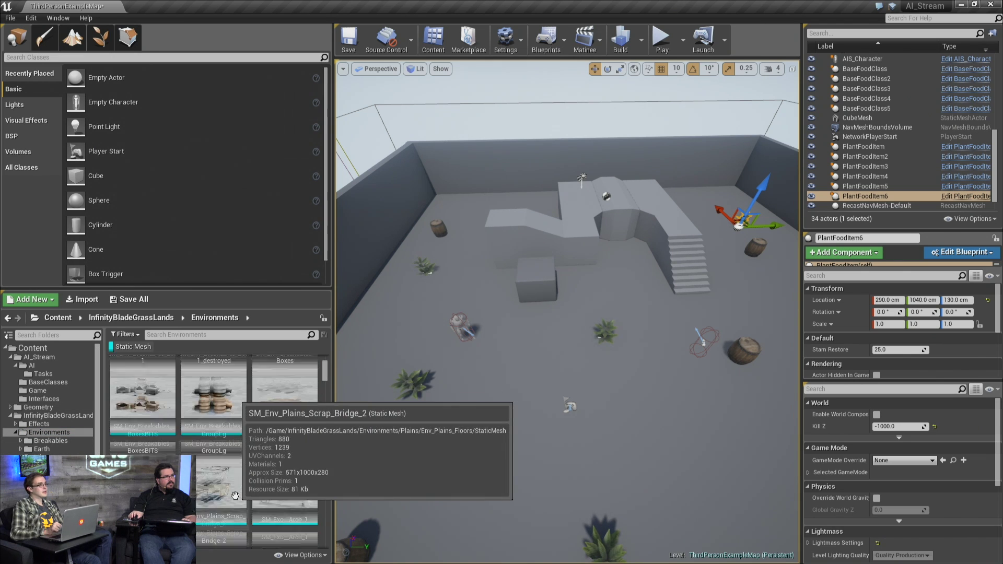
{"action": "scroll", "coordinate": [267, 500], "scroll_direction": "down", "scroll_amount": 10}
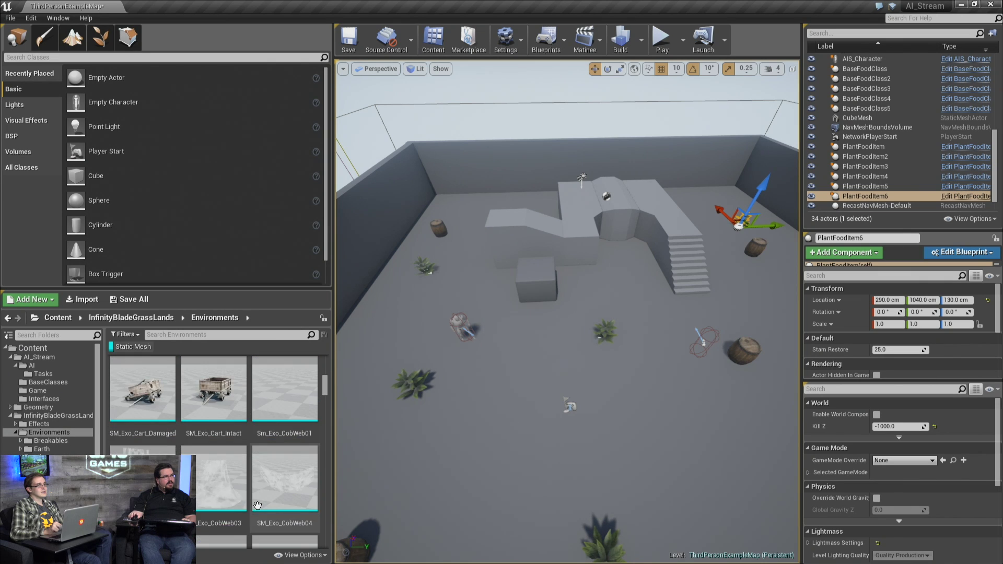
{"action": "scroll", "coordinate": [257, 505], "scroll_direction": "down", "scroll_amount": 6}
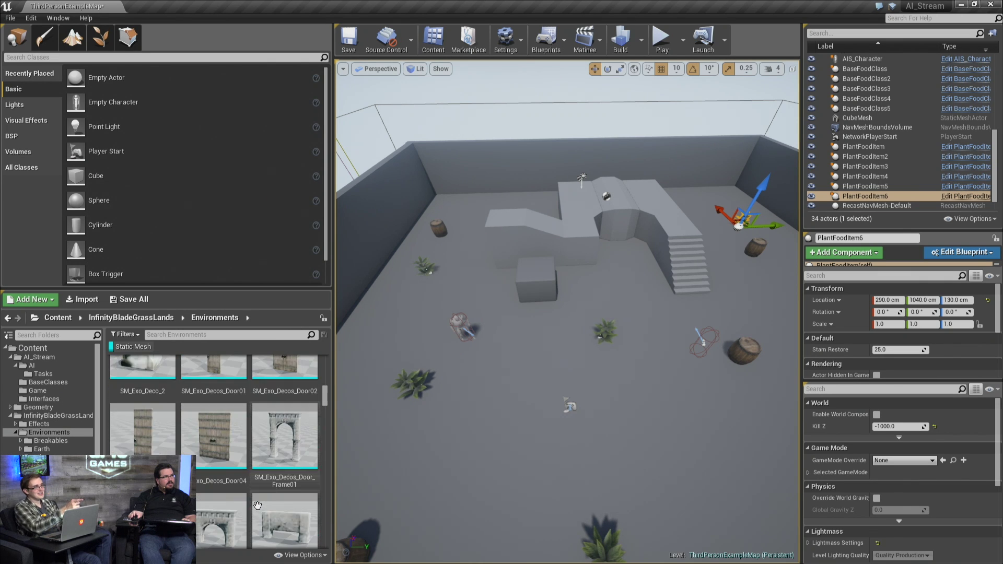
{"action": "scroll", "coordinate": [258, 505], "scroll_direction": "down", "scroll_amount": 8}
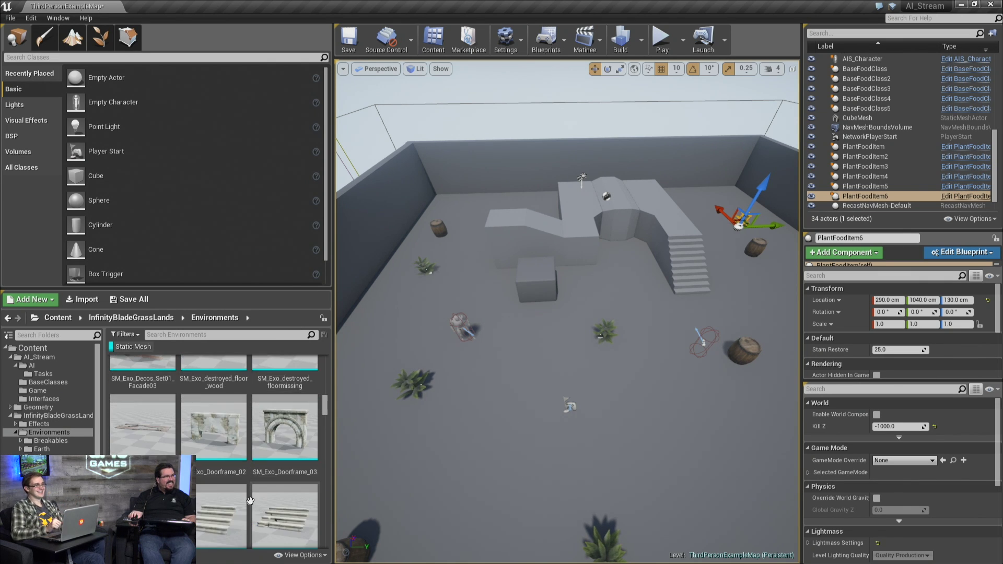
{"action": "scroll", "coordinate": [249, 493], "scroll_direction": "down", "scroll_amount": 10}
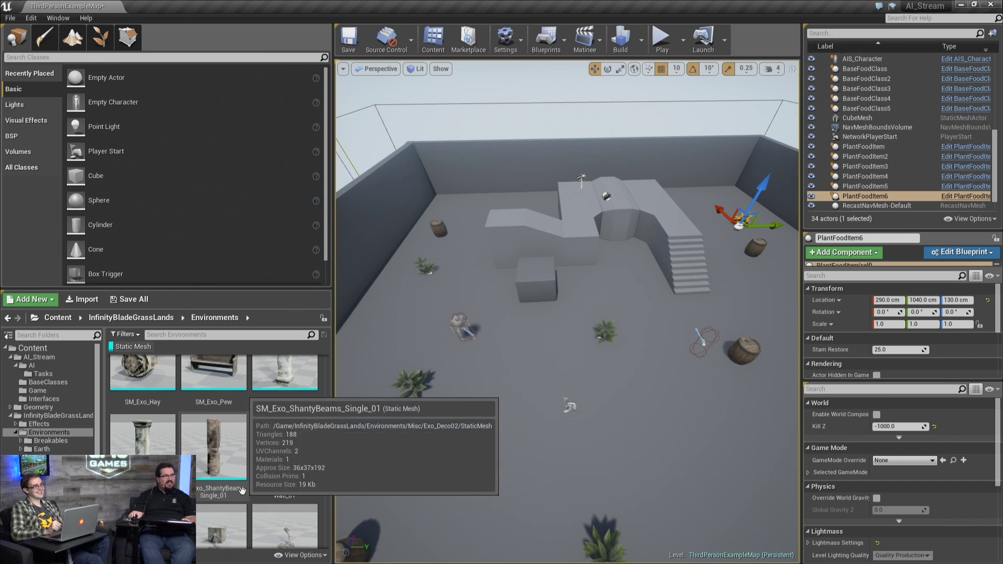
{"action": "scroll", "coordinate": [242, 490], "scroll_direction": "down", "scroll_amount": 10}
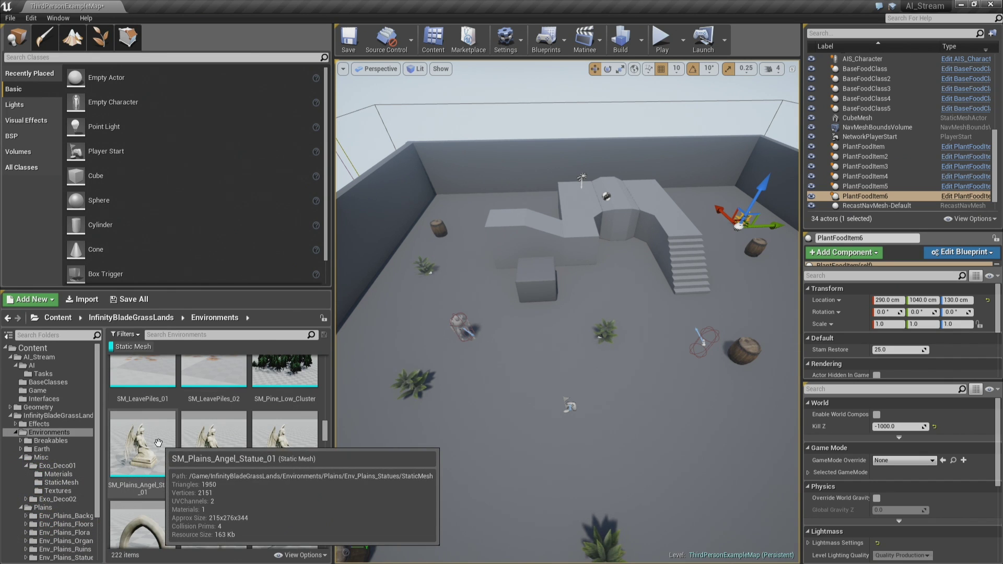
{"action": "left_click", "coordinate": [157, 444]}
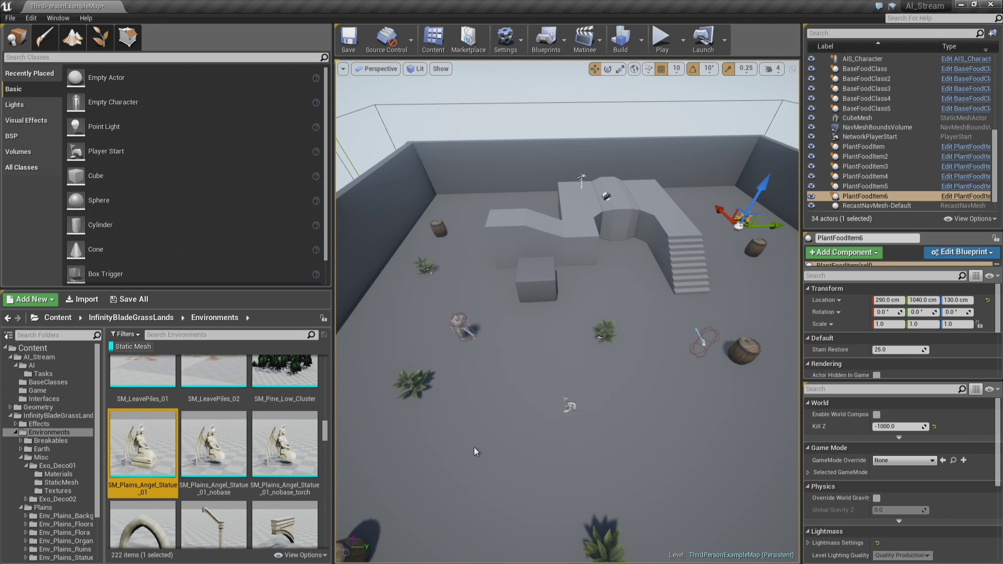
{"action": "mouse_move", "coordinate": [486, 433]}
{"action": "left_mouse_down"}
{"action": "mouse_move", "coordinate": [425, 415]}
{"action": "mouse_move", "coordinate": [475, 434]}
{"action": "left_mouse_up"}
{"action": "key", "text": "f"}
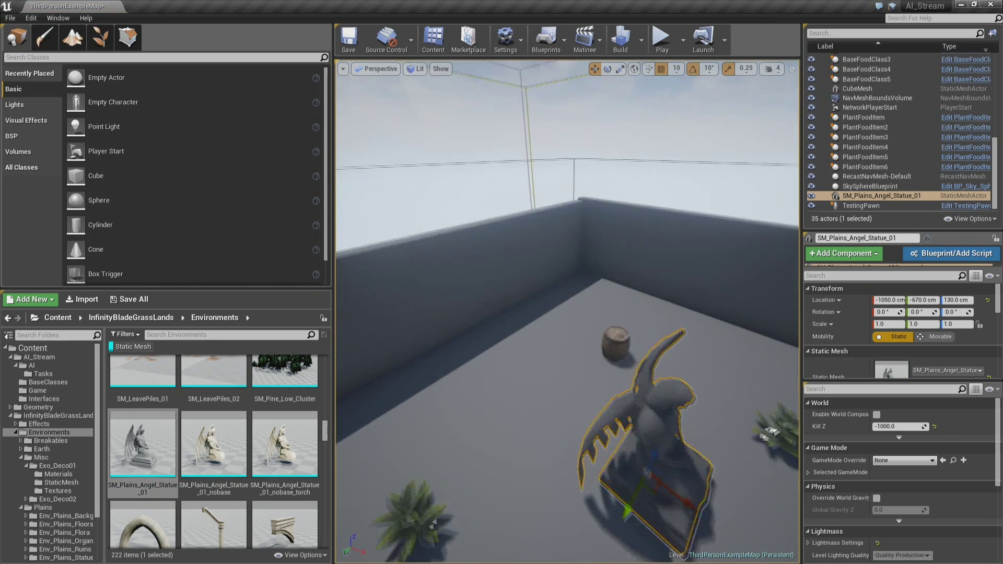
{"action": "scroll", "coordinate": [567, 311], "scroll_direction": "down", "scroll_amount": 5}
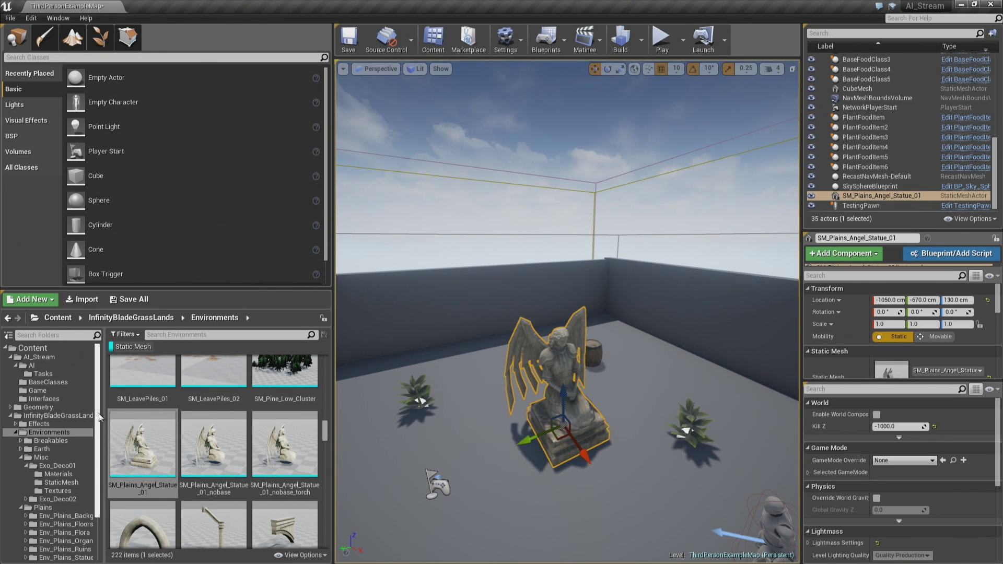
Return to the BaseClasses folder, turn off the static mesh filter, and open the BadFoodItem blueprint
{"action": "left_click", "coordinate": [49, 383]}
{"action": "left_click", "coordinate": [120, 349]}
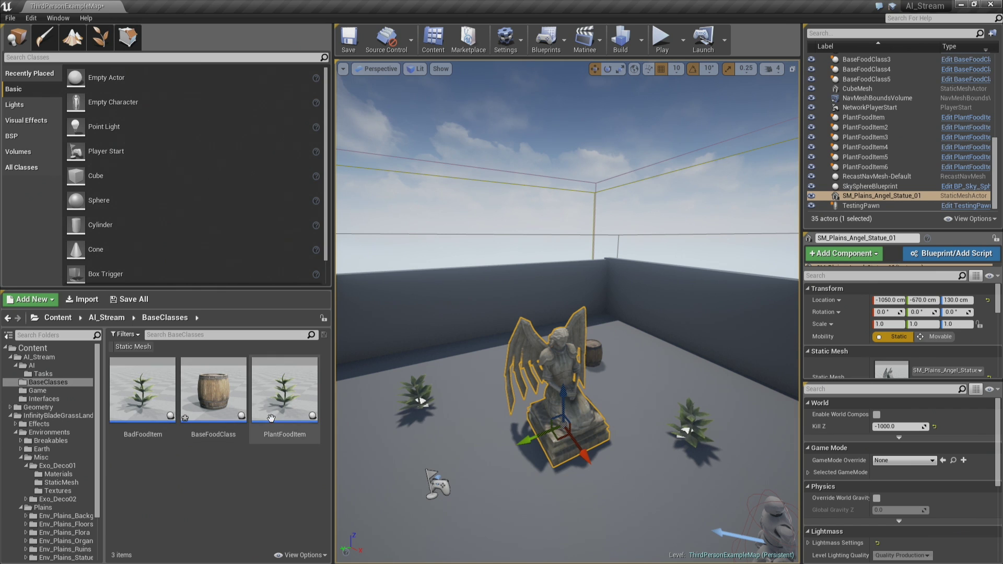
{"action": "left_click", "coordinate": [150, 408]}
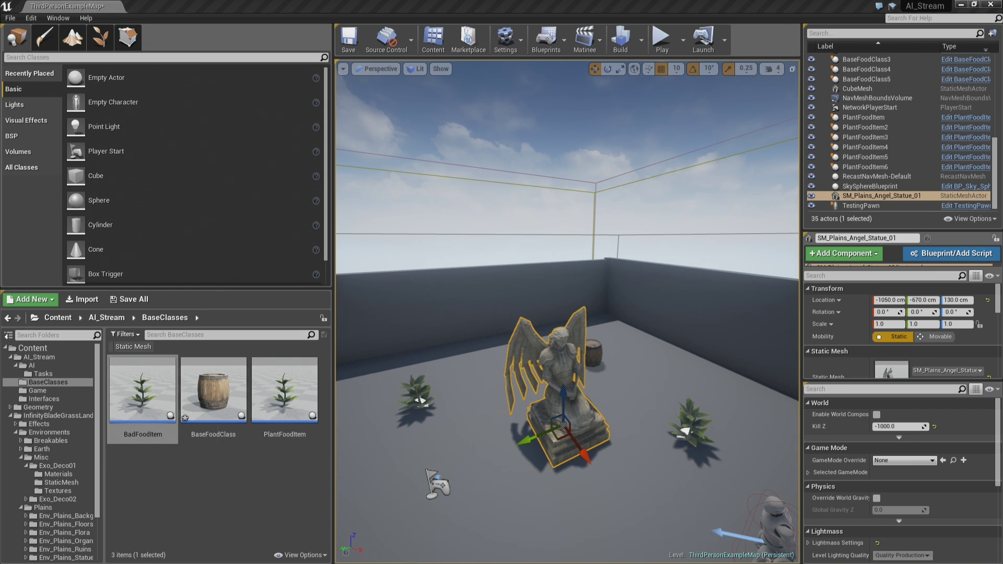
Locate the placed angel statue's static mesh asset in the content browser from its mesh property
{"action": "scroll", "coordinate": [952, 358], "scroll_direction": "down", "scroll_amount": 4}
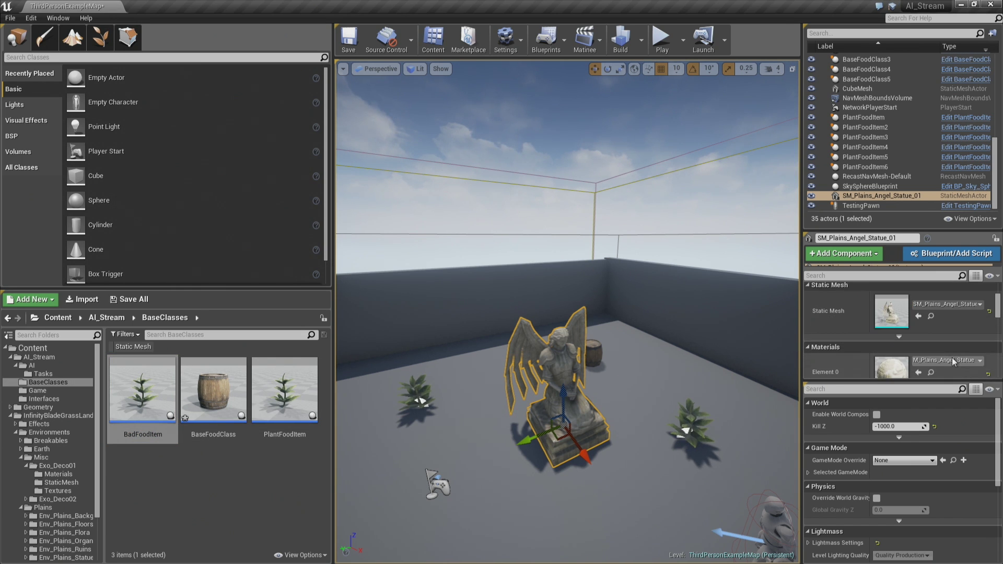
{"action": "scroll", "coordinate": [952, 340], "scroll_direction": "up", "scroll_amount": 1}
{"action": "left_click", "coordinate": [931, 316]}
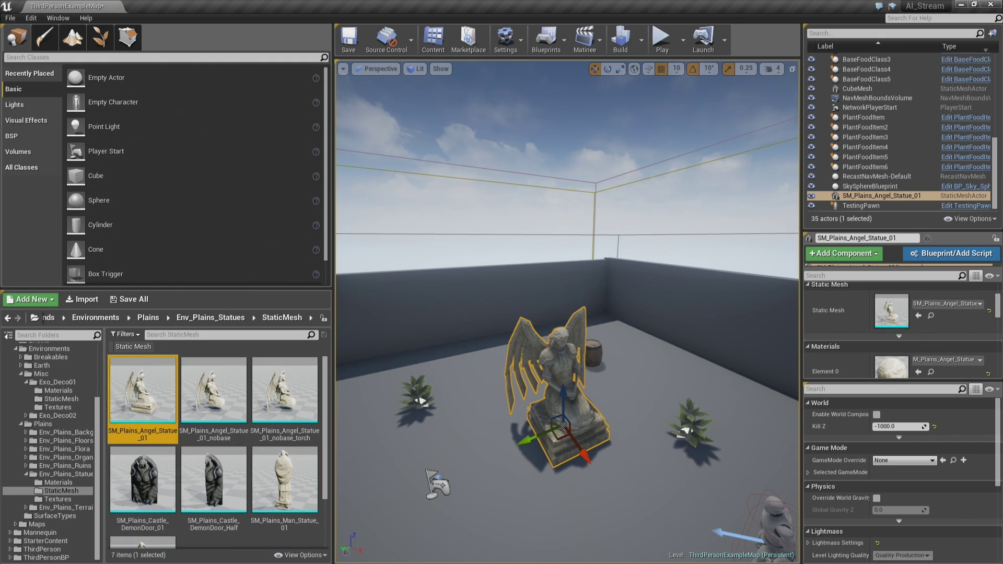
In BadFoodItem's event graph, set the Stam Restore value after Event BeginPlay to -100, reconnect the two nodes, and compile
{"action": "key", "text": "alt+Tab"}
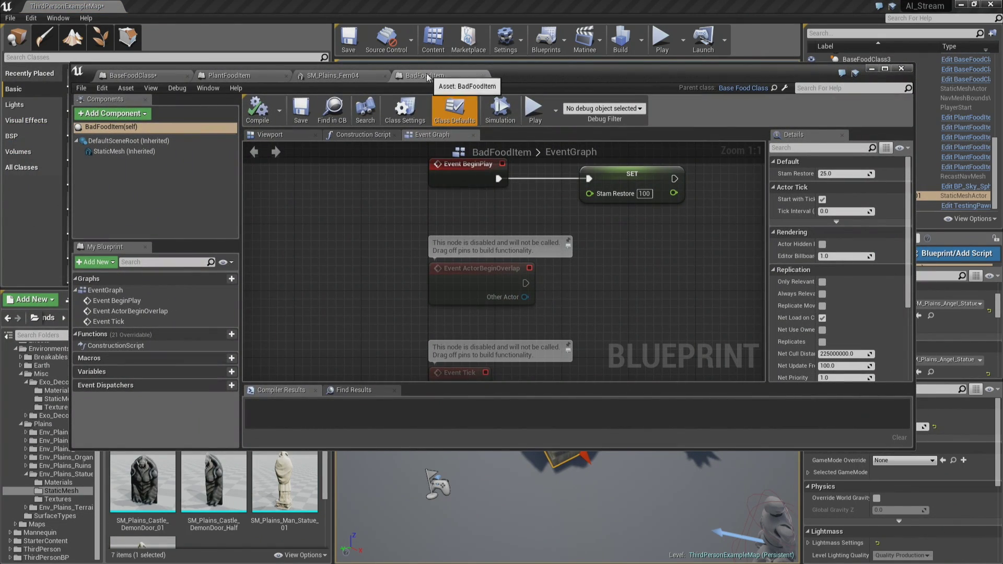
{"action": "left_click", "coordinate": [584, 179], "text": "alt"}
{"action": "right_click_drag", "start_coordinate": [584, 179], "coordinate": [561, 221]}
{"action": "left_click_drag", "start_coordinate": [574, 210], "coordinate": [482, 214]}
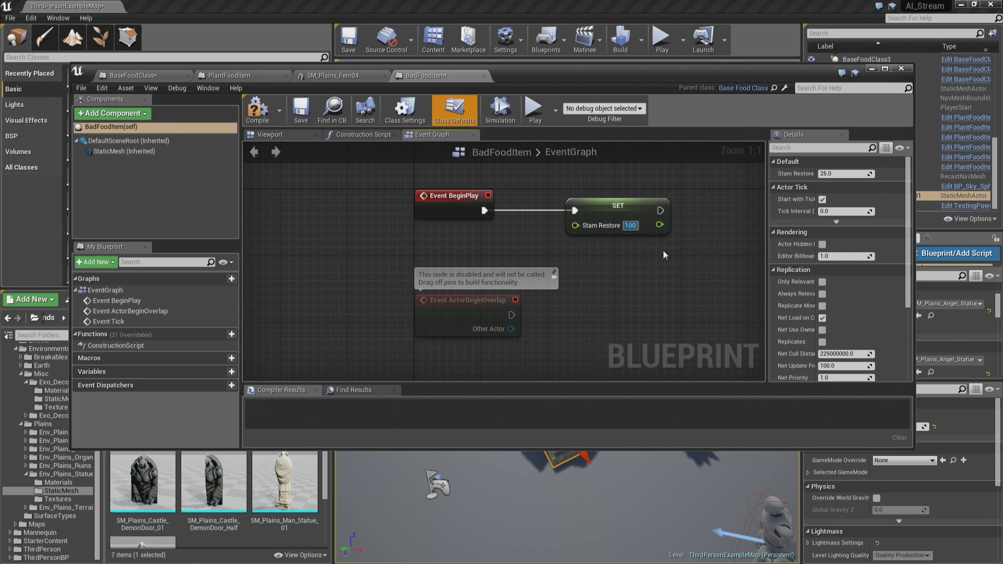
{"action": "type", "text": "-"}
{"action": "key", "text": "Return"}
{"action": "left_click", "coordinate": [258, 111]}
{"action": "right_click_drag", "start_coordinate": [551, 248], "coordinate": [526, 268]}
{"action": "right_click_drag", "start_coordinate": [603, 337], "coordinate": [612, 356]}
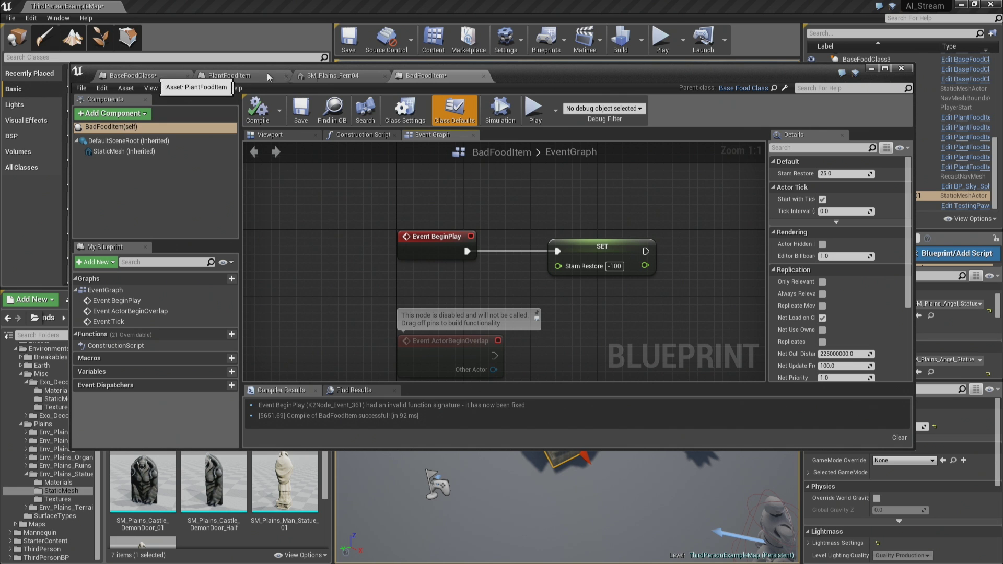
Assign the SM_Plains_Angel_Statue_01 mesh to BadFoodItem's inherited StaticMesh component
{"action": "left_click", "coordinate": [140, 151]}
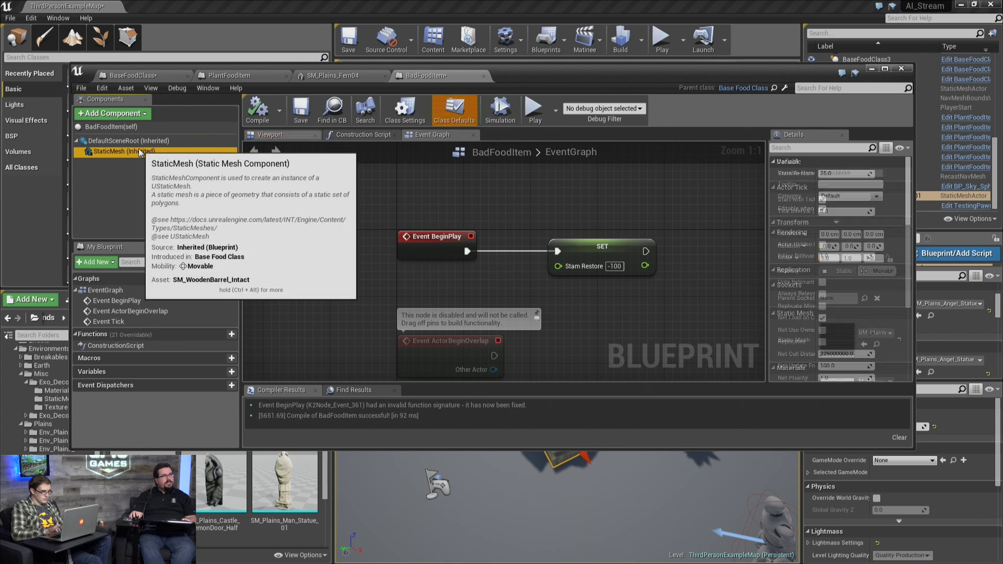
{"action": "left_click", "coordinate": [285, 135]}
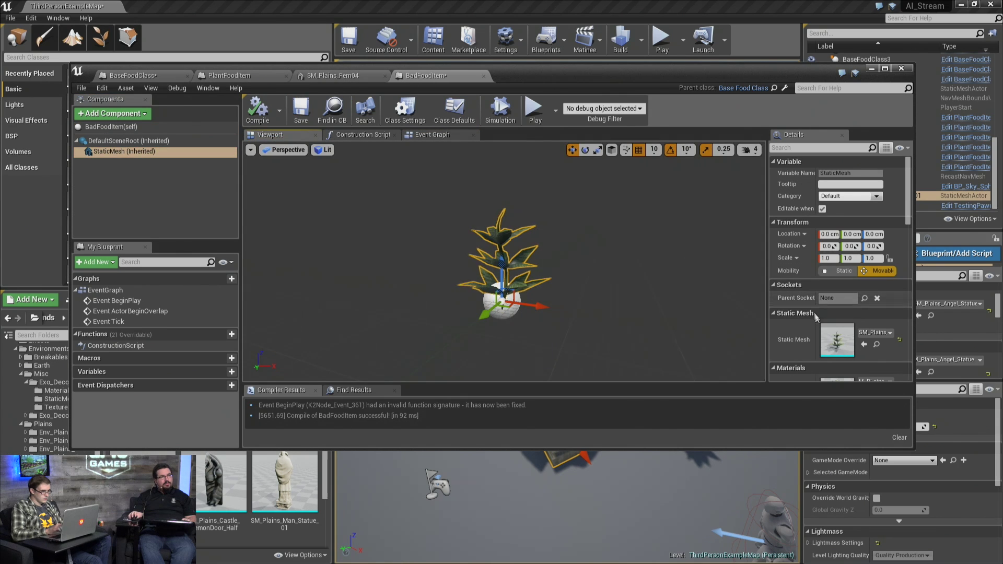
{"action": "left_click", "coordinate": [864, 344]}
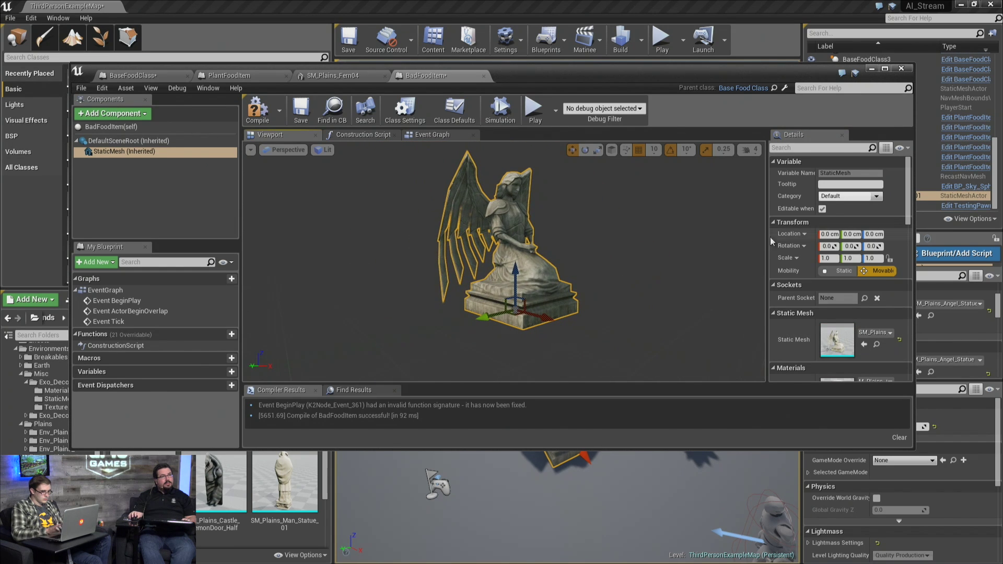
Set the StaticMesh component's scale to 0.5 on all three axes
{"action": "type", "text": "0.5"}
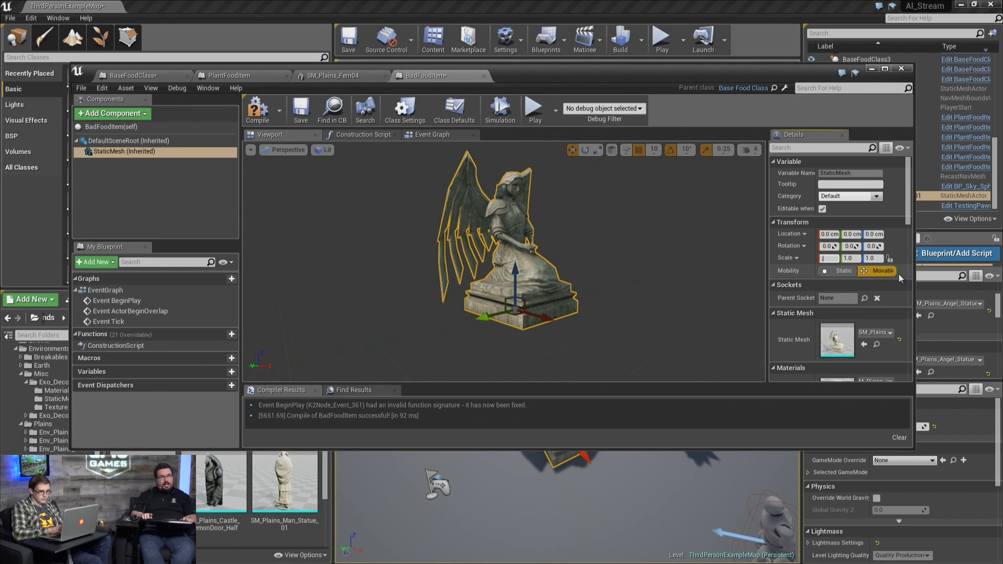
{"action": "key", "text": "Tab"}
{"action": "type", "text": "0.5"}
{"action": "key", "text": "Tab"}
{"action": "type", "text": "0.5"}
{"action": "key", "text": "Return"}
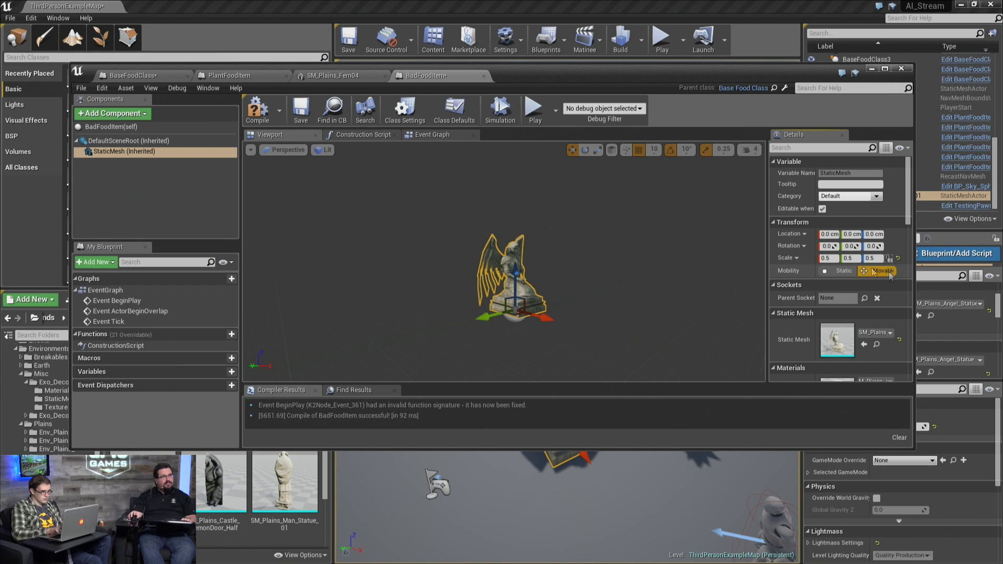
Move the blueprint window out of the way and delete the angel statue mesh placed directly in the level
{"action": "left_click_drag", "start_coordinate": [555, 84], "coordinate": [0, 113]}
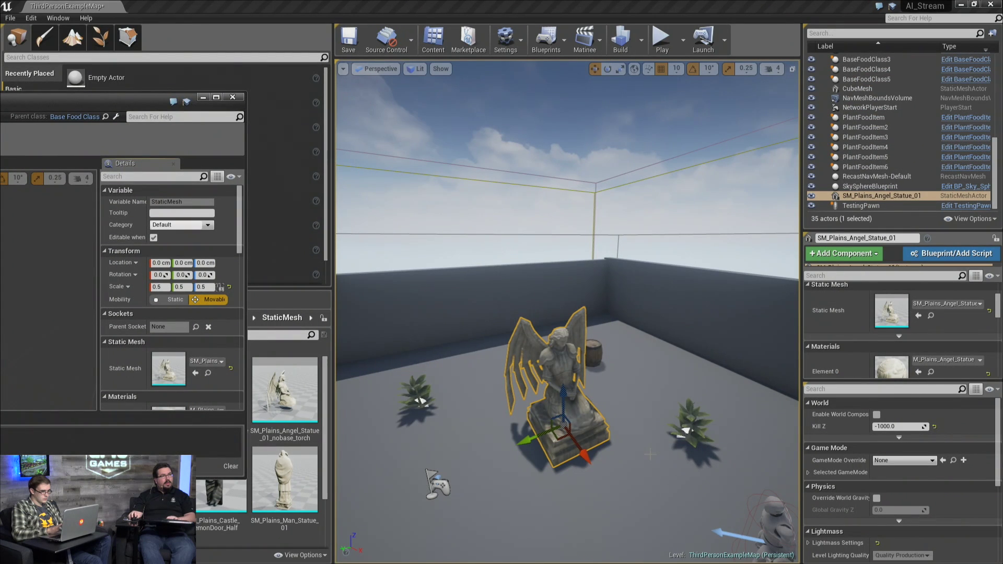
{"action": "left_click", "coordinate": [578, 374]}
{"action": "key", "text": "Delete"}
{"action": "left_click_drag", "start_coordinate": [62, 111], "coordinate": [0, 102]}
{"action": "scroll", "coordinate": [78, 397], "scroll_direction": "up", "scroll_amount": 4}
{"action": "left_click", "coordinate": [9, 88]}
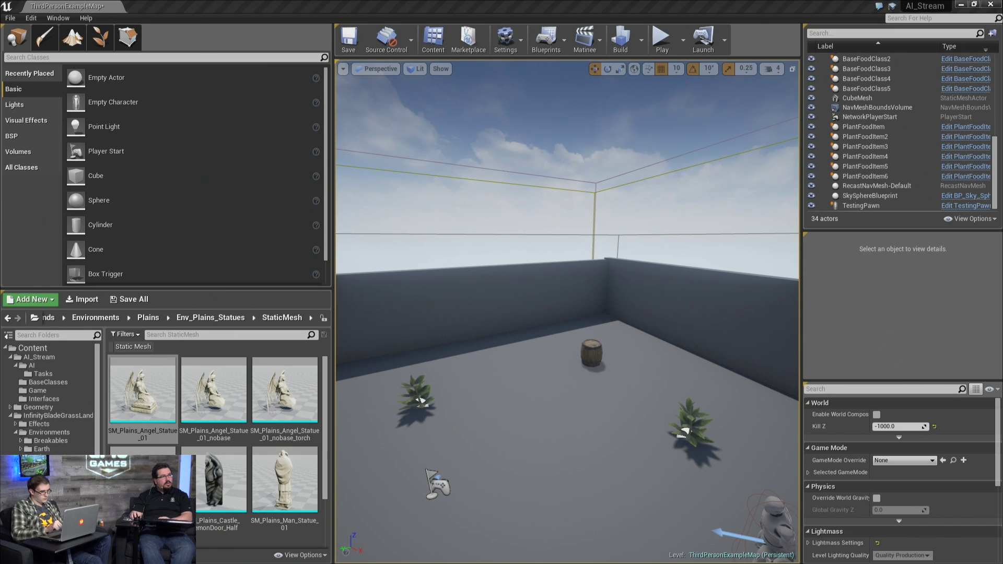
Place a BadFoodItem from BaseClasses in the level and move it across the floor into the open area near the barrels and plants
{"action": "left_click", "coordinate": [48, 382]}
{"action": "left_click_drag", "start_coordinate": [143, 397], "coordinate": [520, 407]}
{"action": "right_click_drag", "start_coordinate": [520, 407], "coordinate": [522, 376]}
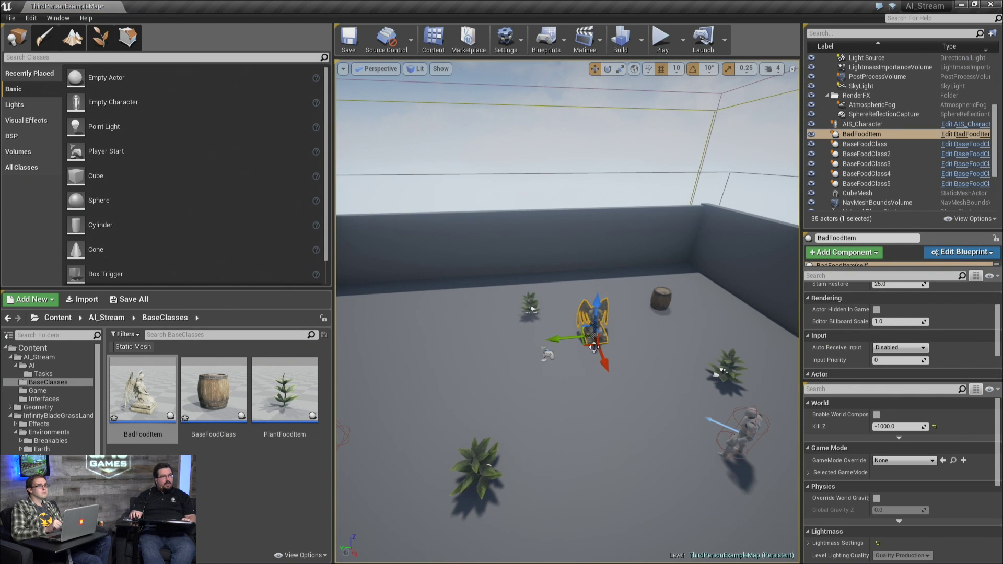
{"action": "left_click_drag", "start_coordinate": [591, 343], "coordinate": [418, 354]}
{"action": "right_click_drag", "start_coordinate": [501, 366], "coordinate": [444, 374]}
{"action": "right_click_drag", "start_coordinate": [554, 366], "coordinate": [548, 366]}
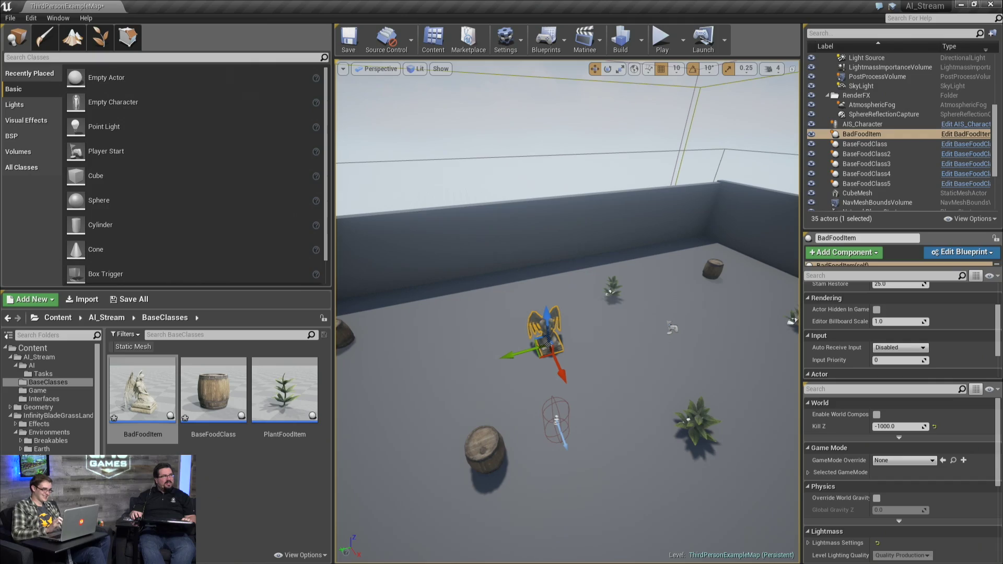
Bring the BadFoodItem blueprint window back over the level, then compile and save the blueprint
{"action": "left_click_drag", "start_coordinate": [0, 93], "coordinate": [598, 98]}
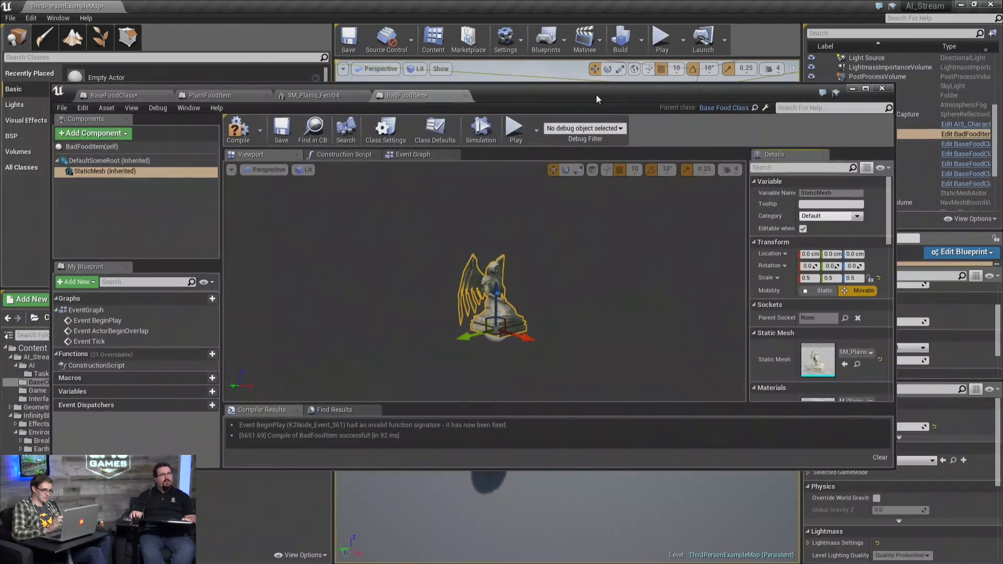
{"action": "left_click", "coordinate": [238, 128]}
{"action": "left_click", "coordinate": [281, 128]}
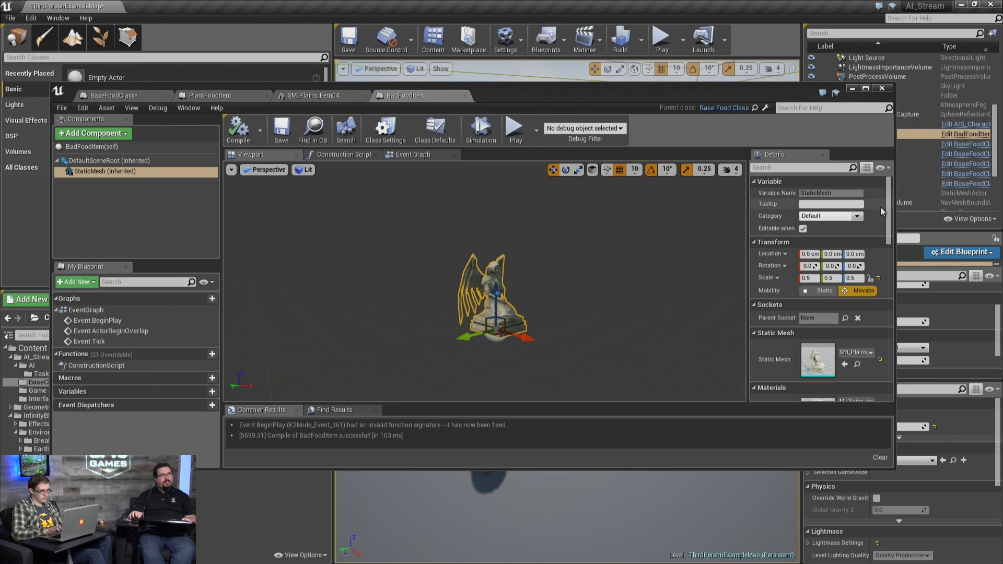
Set the Stam Restore value after Event BeginPlay in BadFoodItem's event graph to 100
{"action": "left_click", "coordinate": [425, 155]}
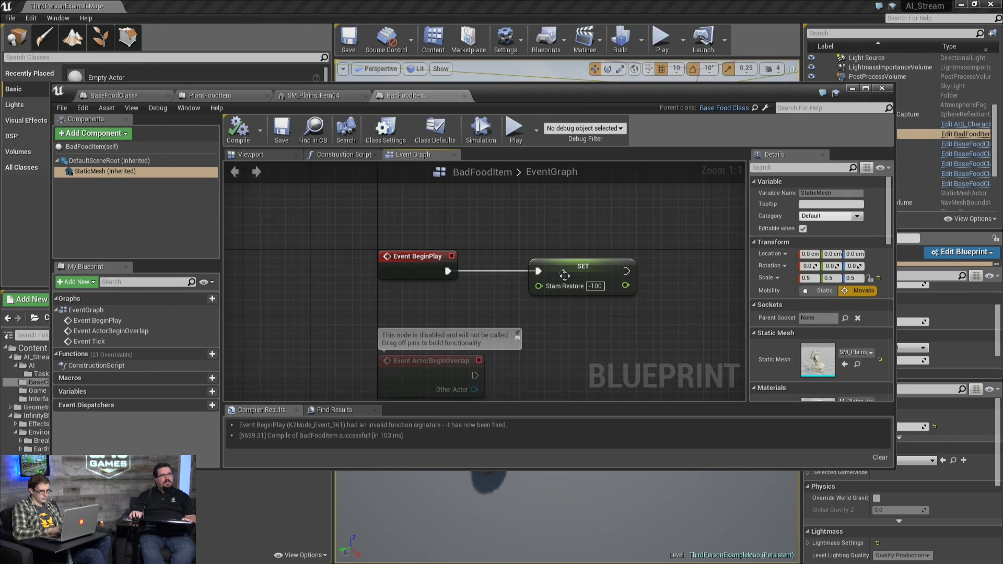
{"action": "left_click", "coordinate": [595, 286]}
{"action": "type", "text": "100"}
{"action": "key", "text": "Return"}
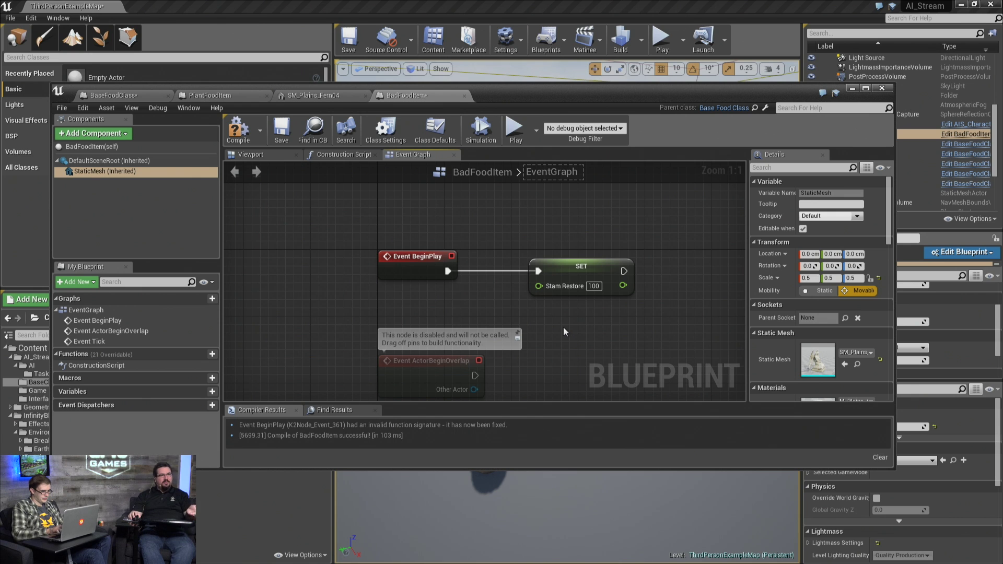
{"action": "right_click_drag", "start_coordinate": [563, 324], "coordinate": [566, 201]}
{"action": "scroll", "coordinate": [567, 202], "scroll_direction": "down", "scroll_amount": 3}
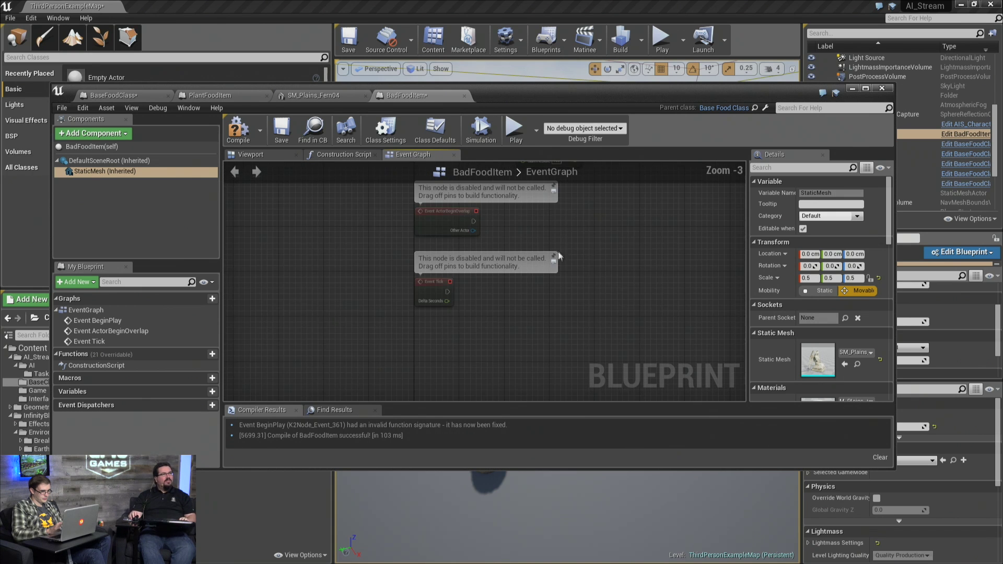
Stretch the blueprint window to full height, then compile and save BadFoodItem
{"action": "double_click", "coordinate": [572, 83]}
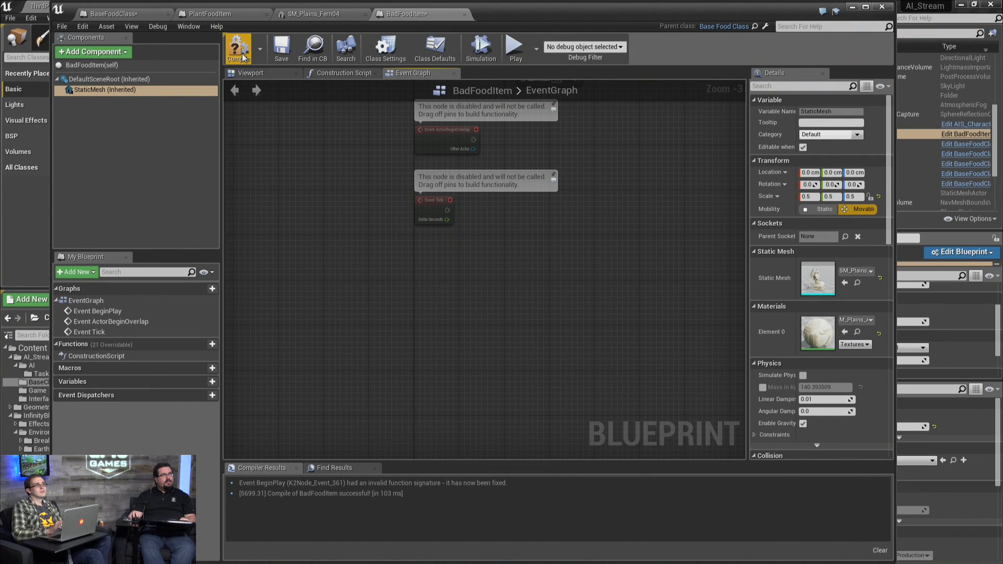
{"action": "left_click", "coordinate": [282, 48]}
{"action": "right_click", "coordinate": [389, 325]}
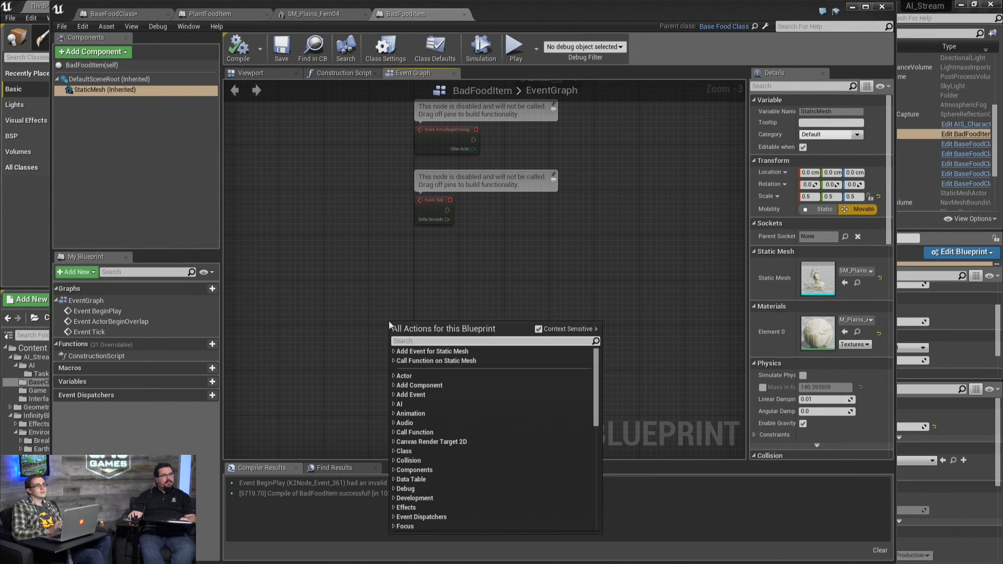
{"action": "left_click", "coordinate": [295, 309]}
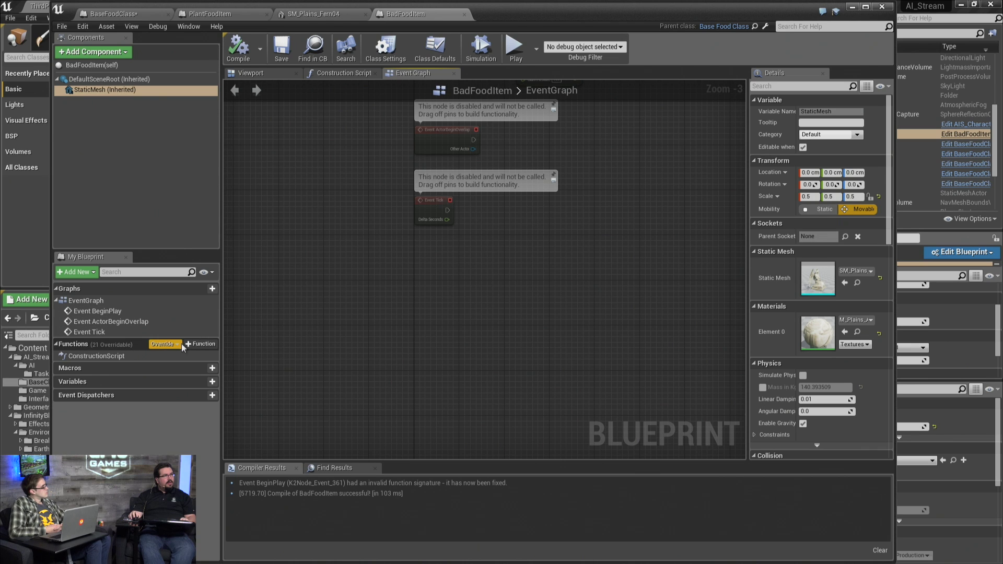
Check Event Use Item in BaseFoodClass, then override the Use Item function in BadFoodItem
{"action": "left_click", "coordinate": [181, 345]}
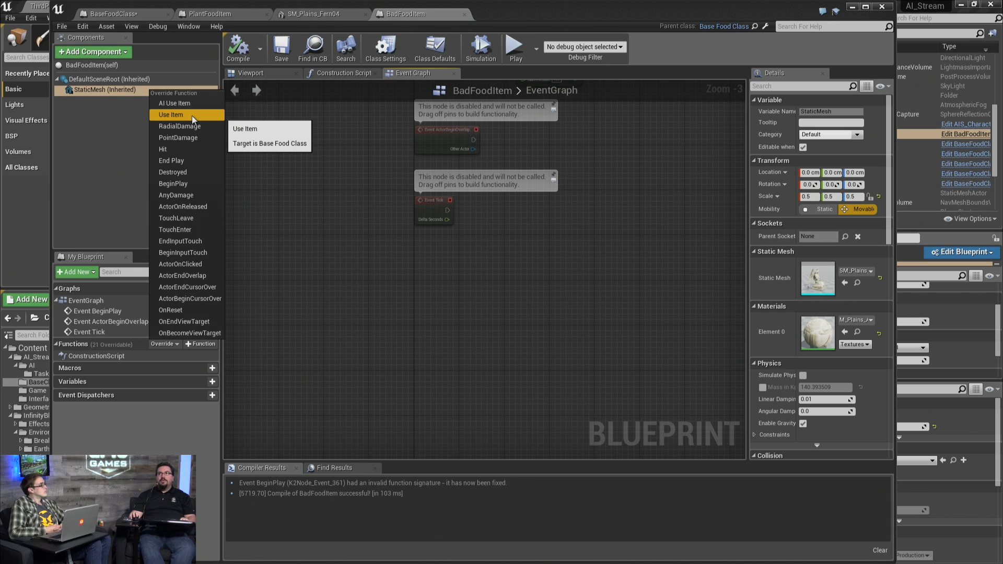
{"action": "left_click", "coordinate": [330, 195]}
{"action": "left_click", "coordinate": [100, 14]}
{"action": "scroll", "coordinate": [373, 317], "scroll_direction": "up", "scroll_amount": 5}
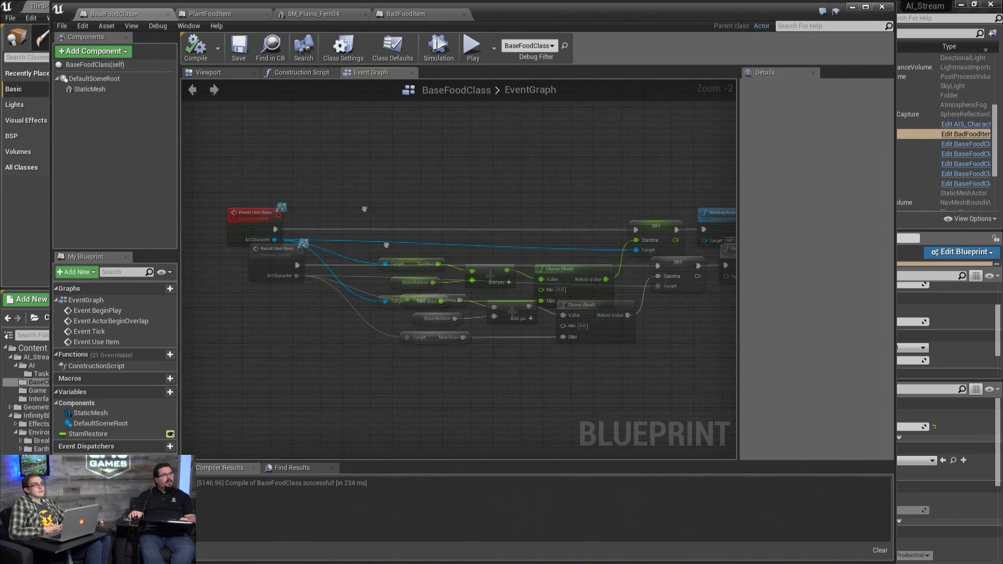
{"action": "left_click", "coordinate": [405, 14]}
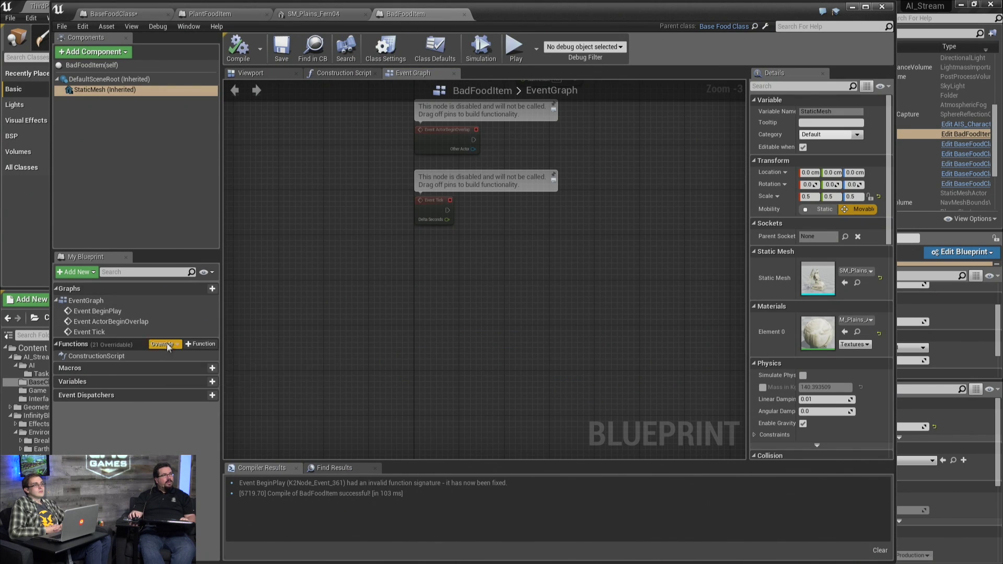
{"action": "left_click", "coordinate": [171, 345]}
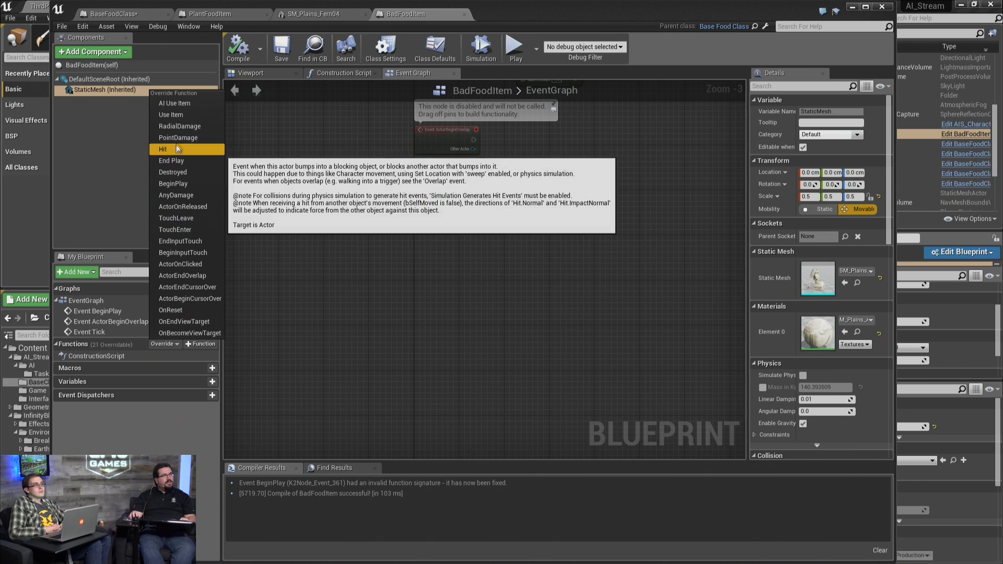
{"action": "left_click", "coordinate": [177, 118]}
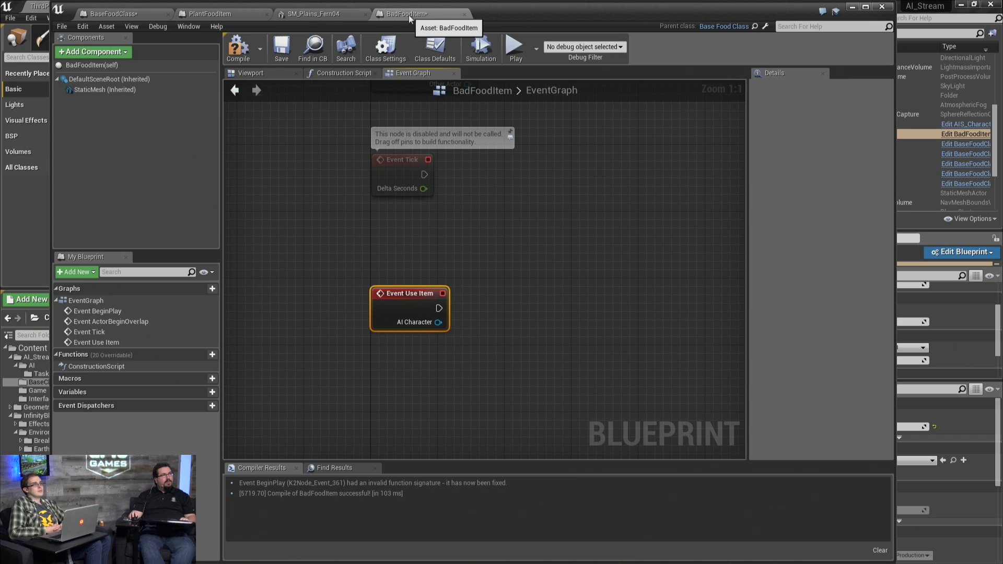
Review the nodes following Event Use Item in BaseFoodClass, from the stamina calculation through to DestroyActor
{"action": "left_click", "coordinate": [313, 13]}
{"action": "left_click", "coordinate": [79, 16]}
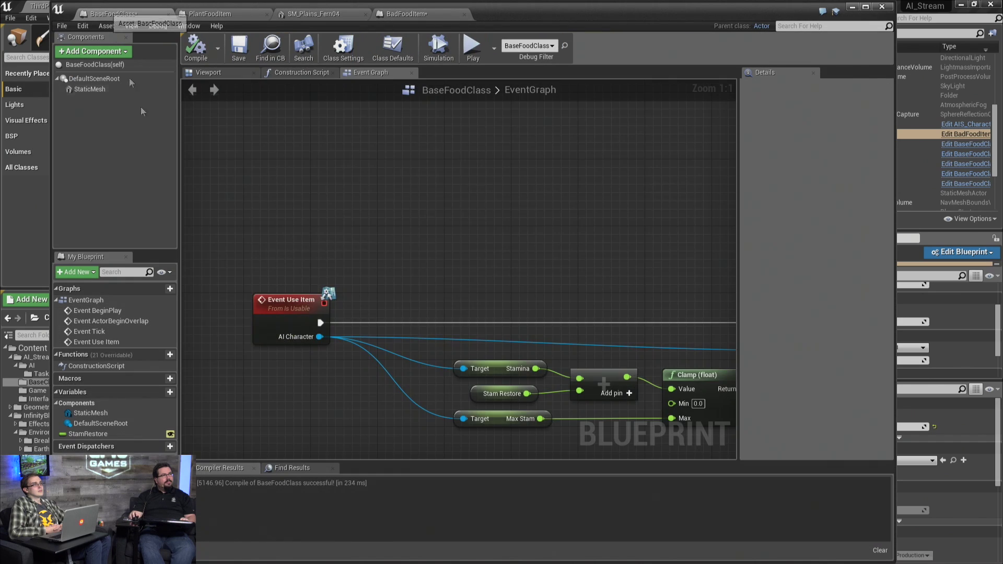
{"action": "left_click_drag", "start_coordinate": [296, 265], "coordinate": [736, 394]}
{"action": "right_click_drag", "start_coordinate": [501, 338], "coordinate": [459, 332]}
{"action": "scroll", "coordinate": [458, 331], "scroll_direction": "down", "scroll_amount": 1}
{"action": "left_click_drag", "start_coordinate": [258, 243], "coordinate": [686, 405]}
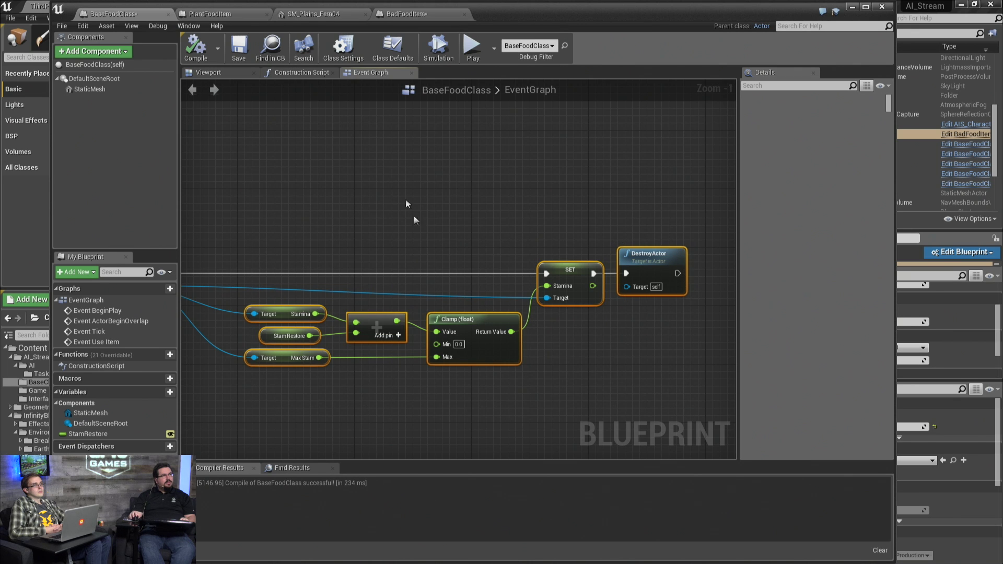
Add a call to the parent function for Event Use Item in BadFoodItem and place it well to the right of the event
{"action": "left_click", "coordinate": [408, 14]}
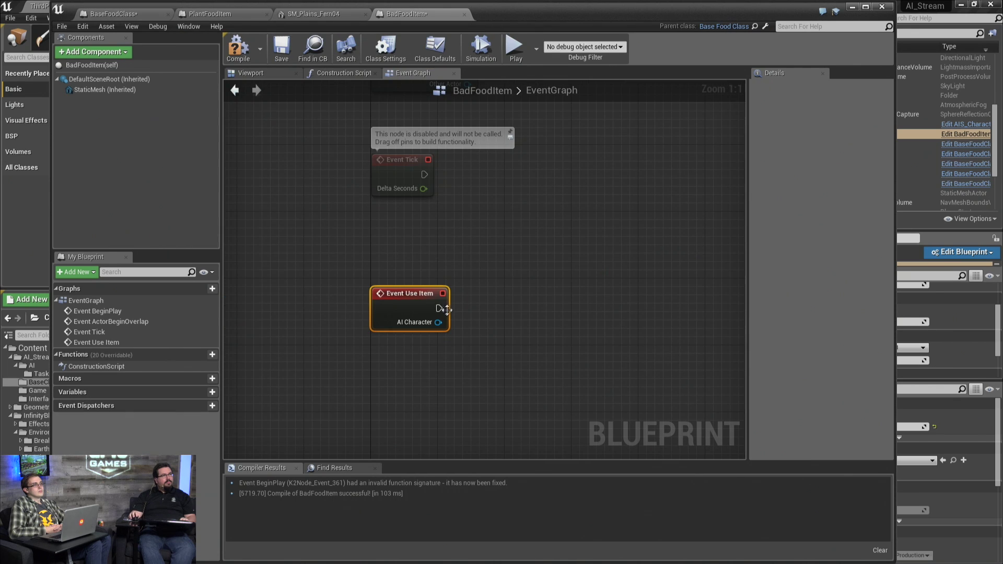
{"action": "left_click_drag", "start_coordinate": [439, 309], "coordinate": [484, 317]}
{"action": "left_click", "coordinate": [416, 292]}
{"action": "right_click", "coordinate": [416, 291]}
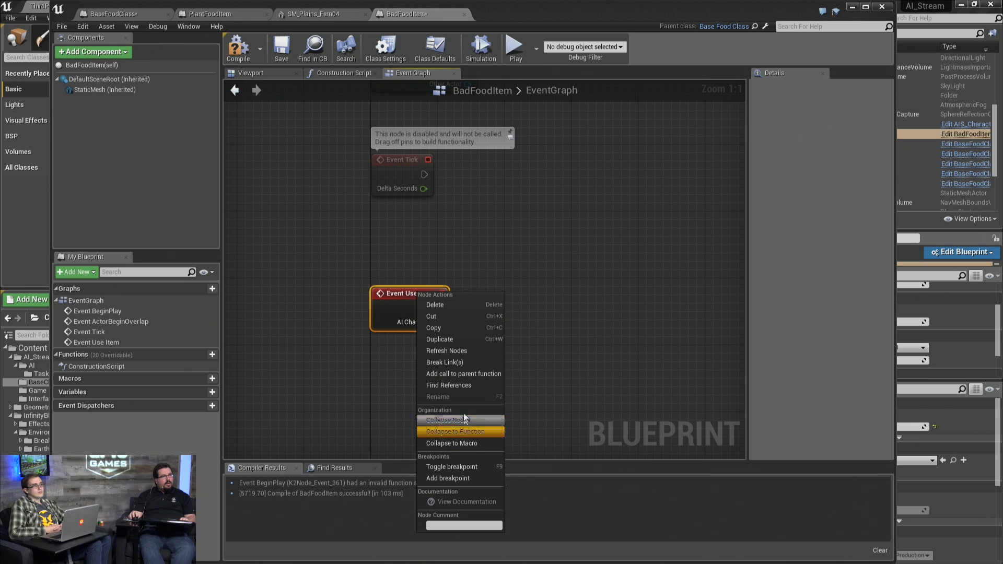
{"action": "left_click", "coordinate": [471, 374]}
{"action": "left_click_drag", "start_coordinate": [413, 345], "coordinate": [665, 295]}
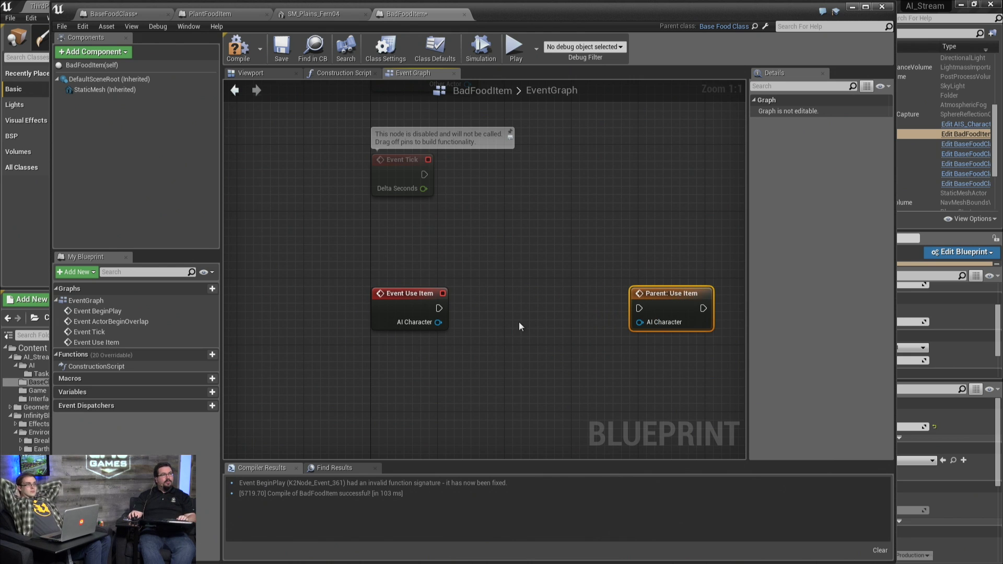
{"action": "right_click_drag", "start_coordinate": [519, 321], "coordinate": [514, 303]}
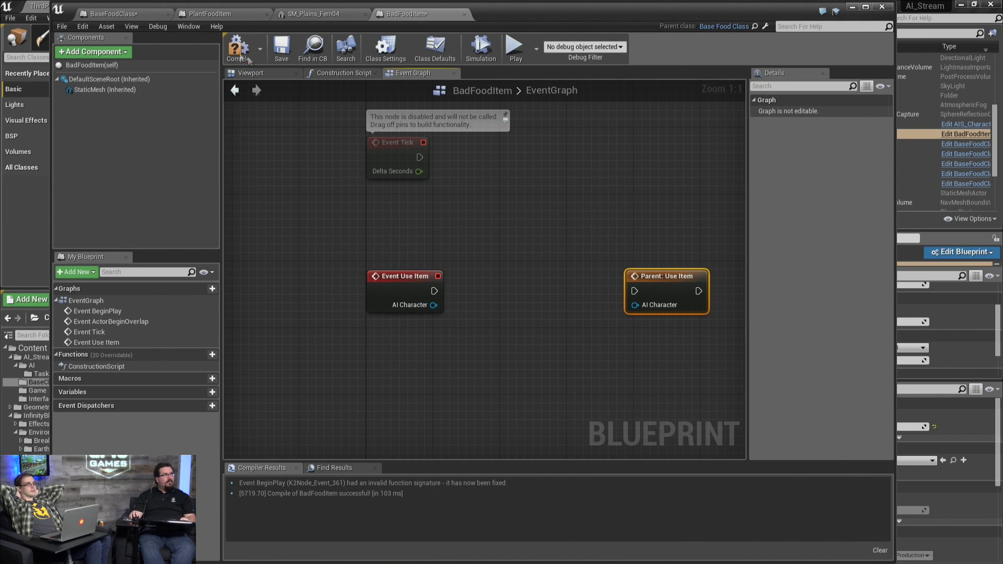
Move the blueprint window off the content browser and open the AIS_Character blueprint from the AI folder
{"action": "left_click_drag", "start_coordinate": [504, 13], "coordinate": [628, 13]}
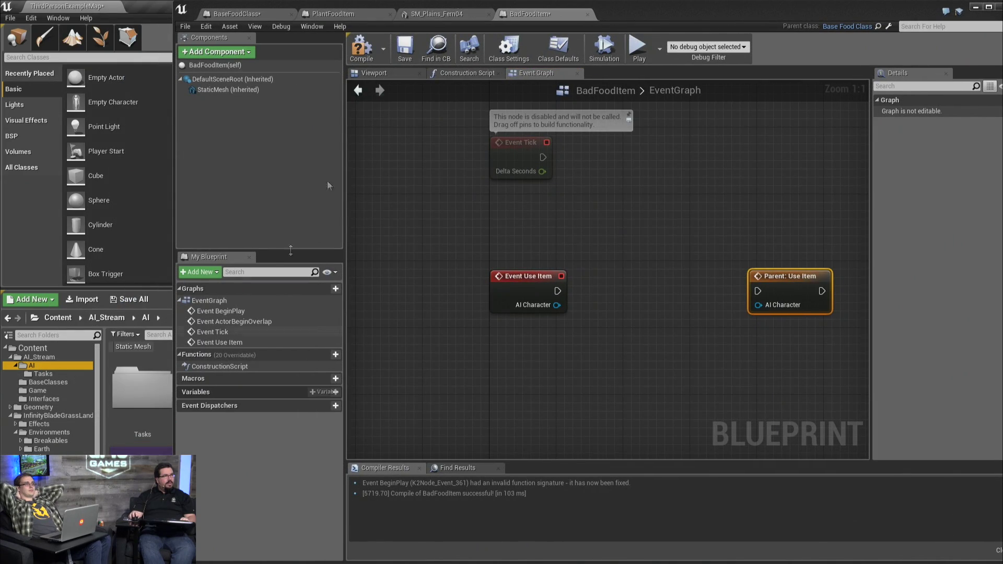
{"action": "double_click", "coordinate": [697, 12]}
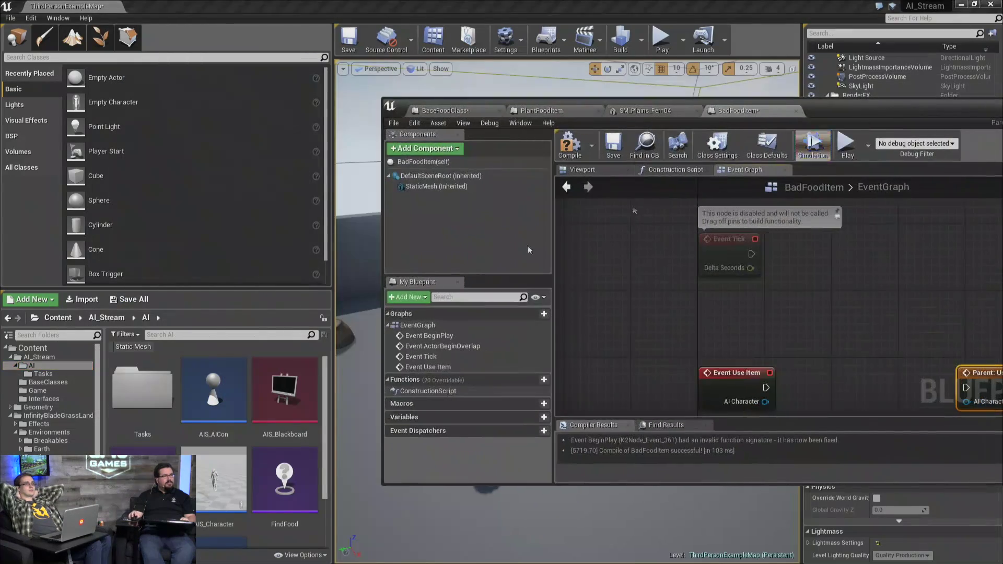
{"action": "double_click", "coordinate": [214, 484]}
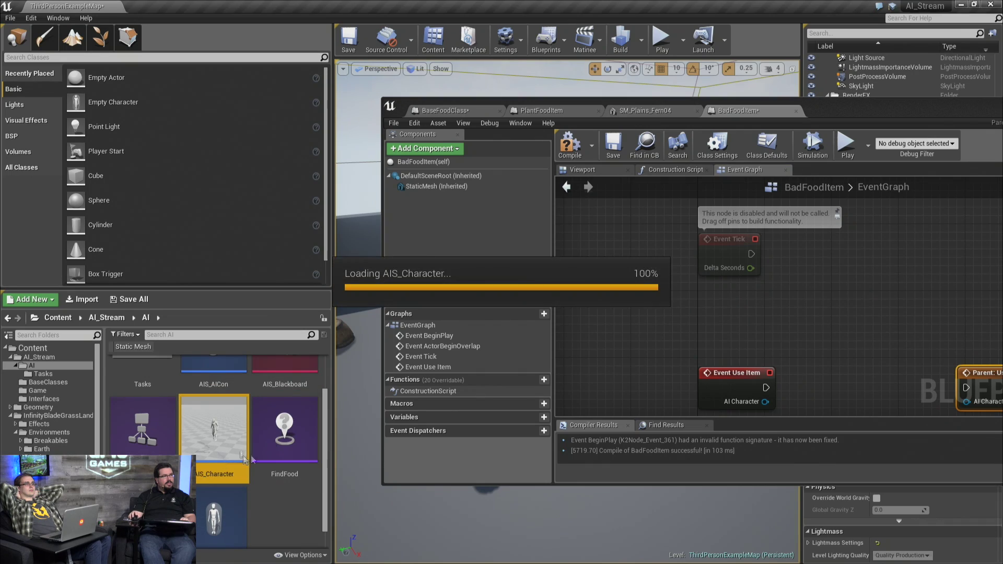
{"action": "scroll", "coordinate": [251, 439], "scroll_direction": "down", "scroll_amount": 1}
{"action": "left_click_drag", "start_coordinate": [927, 108], "coordinate": [740, 86]}
Examine the Event AnyDamage chain and the health variables in AIS_Character's event graph
{"action": "scroll", "coordinate": [648, 269], "scroll_direction": "down", "scroll_amount": 5}
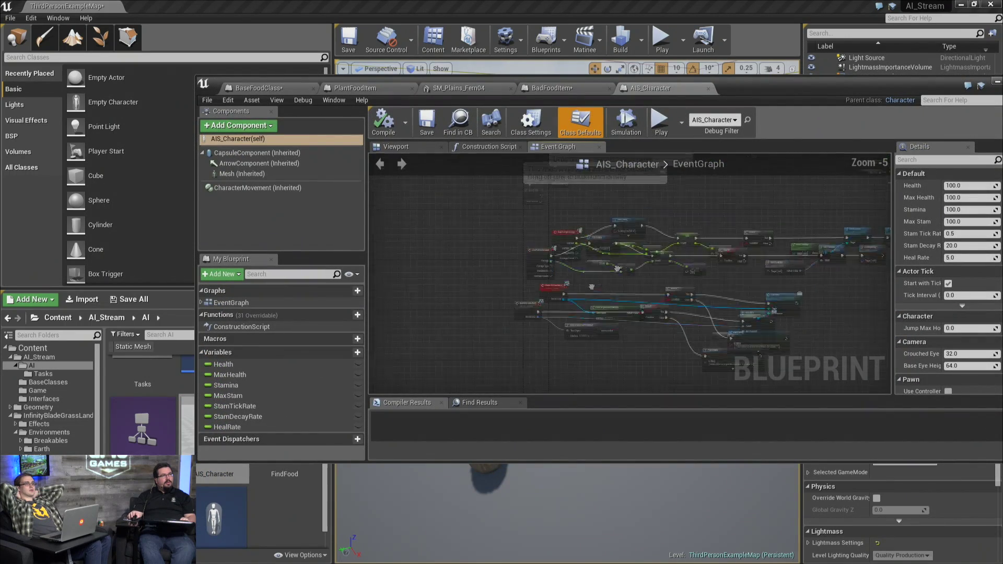
{"action": "scroll", "coordinate": [617, 269], "scroll_direction": "up", "scroll_amount": 5}
{"action": "left_click", "coordinate": [476, 256]}
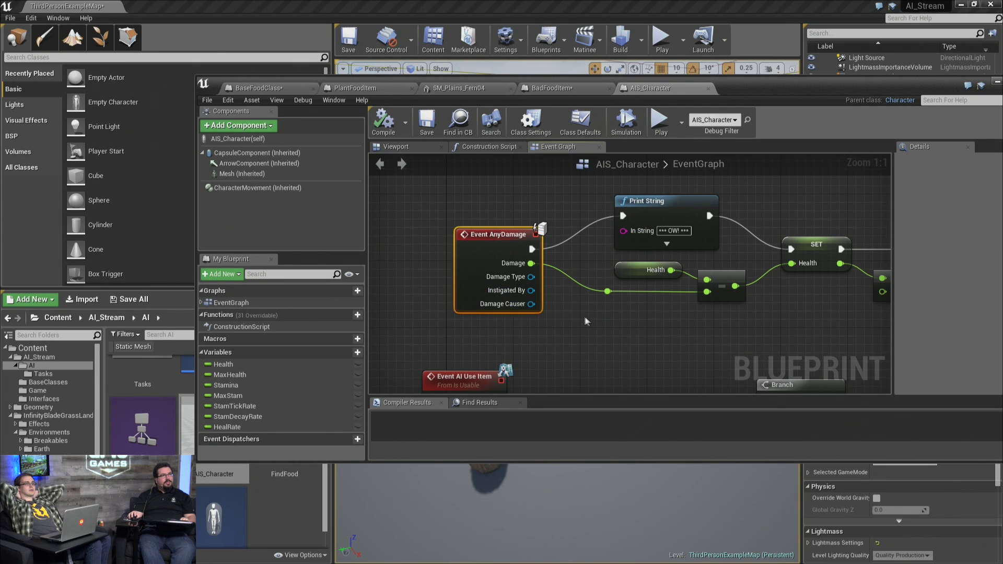
{"action": "right_click_drag", "start_coordinate": [710, 280], "coordinate": [630, 322]}
{"action": "right_click_drag", "start_coordinate": [693, 342], "coordinate": [536, 326]}
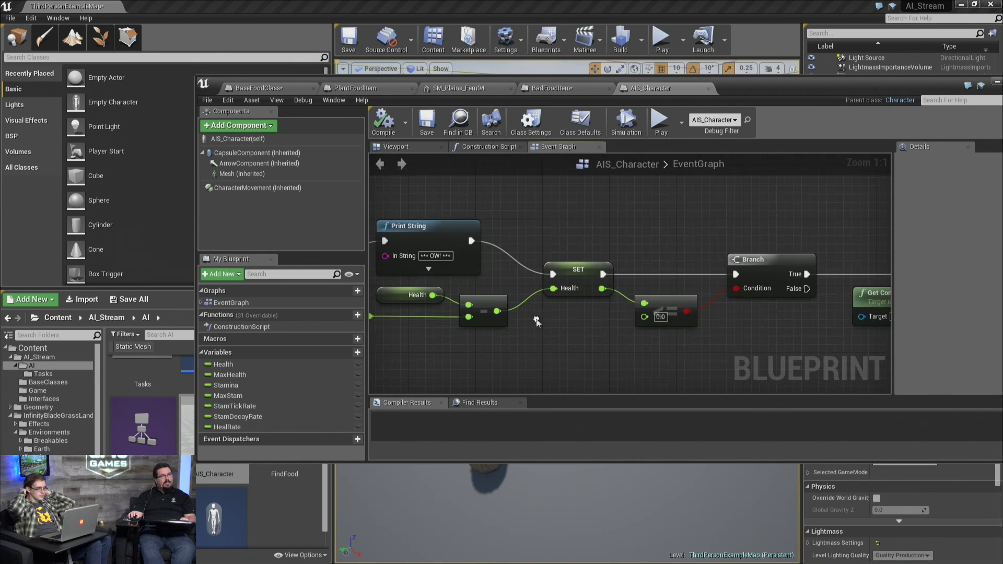
{"action": "left_click", "coordinate": [227, 372]}
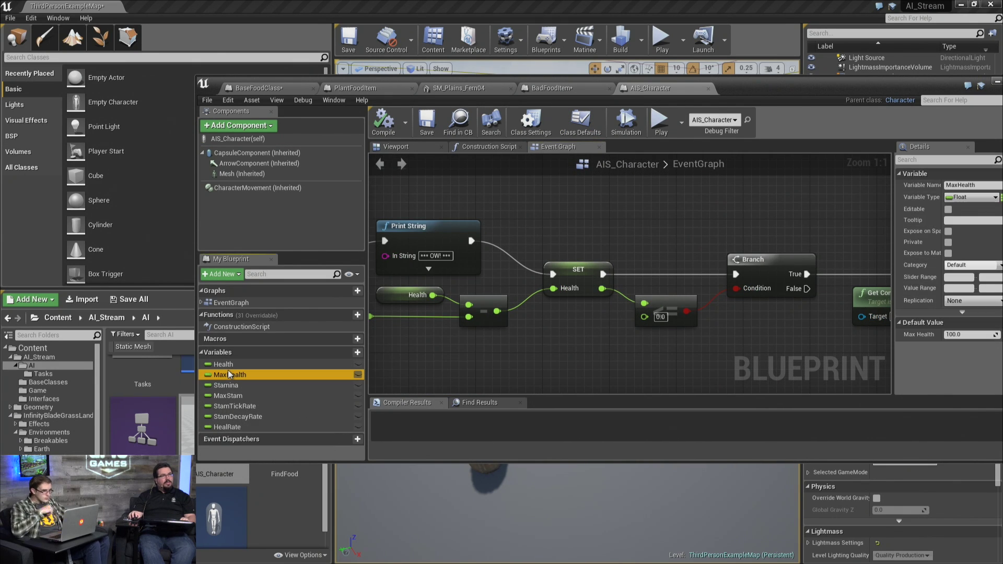
Return to BadFoodItem's event graph and move the Parent: Use Item node farther right of Event Use Item
{"action": "left_click_drag", "start_coordinate": [778, 79], "coordinate": [667, 82]}
{"action": "left_click", "coordinate": [437, 91]}
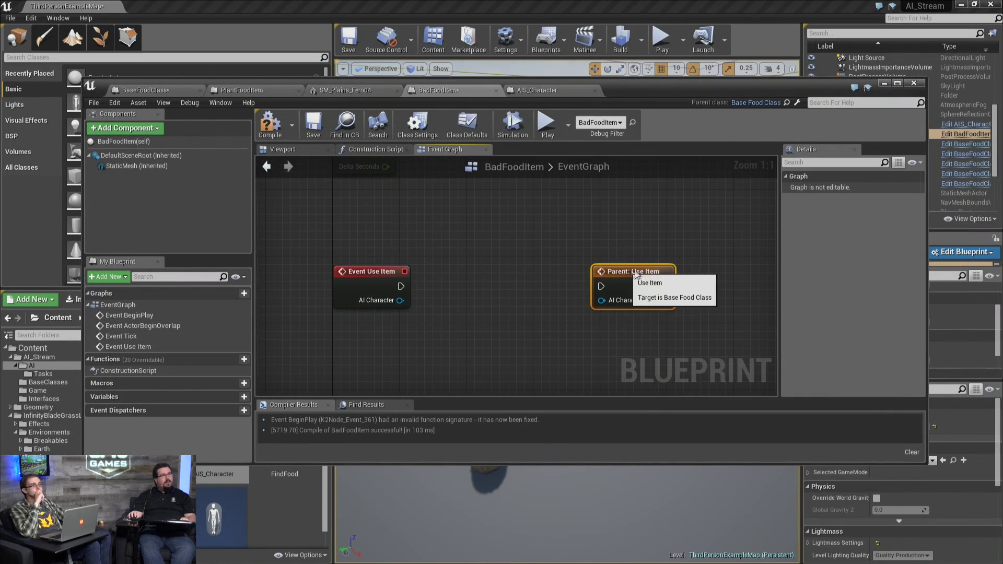
{"action": "left_click_drag", "start_coordinate": [629, 270], "coordinate": [702, 272]}
{"action": "right_click_drag", "start_coordinate": [628, 276], "coordinate": [536, 243]}
{"action": "left_click_drag", "start_coordinate": [526, 216], "coordinate": [648, 310]}
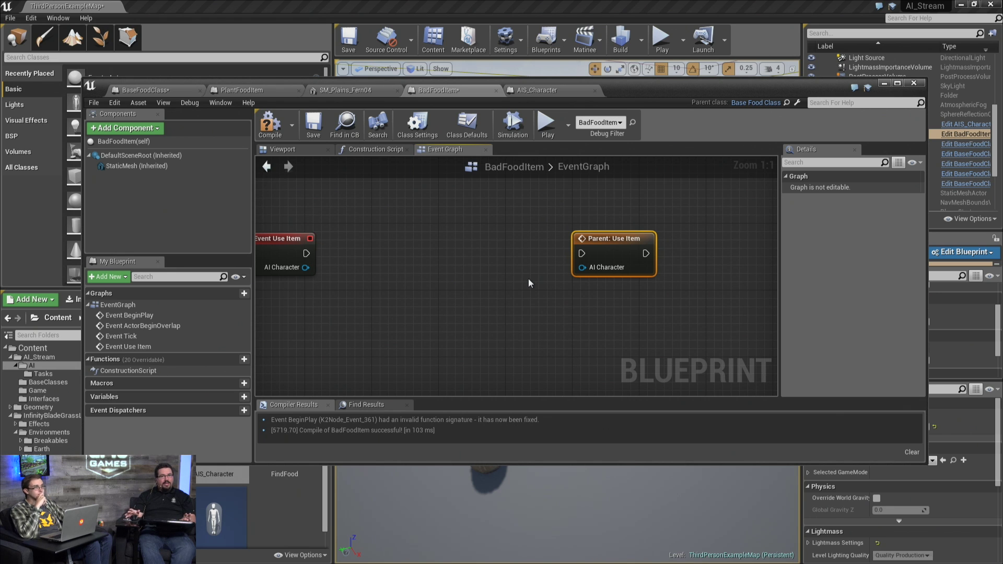
Add an Apply Damage node from Event Use Item's AI Character output, so the character is the damaged actor
{"action": "right_click_drag", "start_coordinate": [529, 282], "coordinate": [659, 281]}
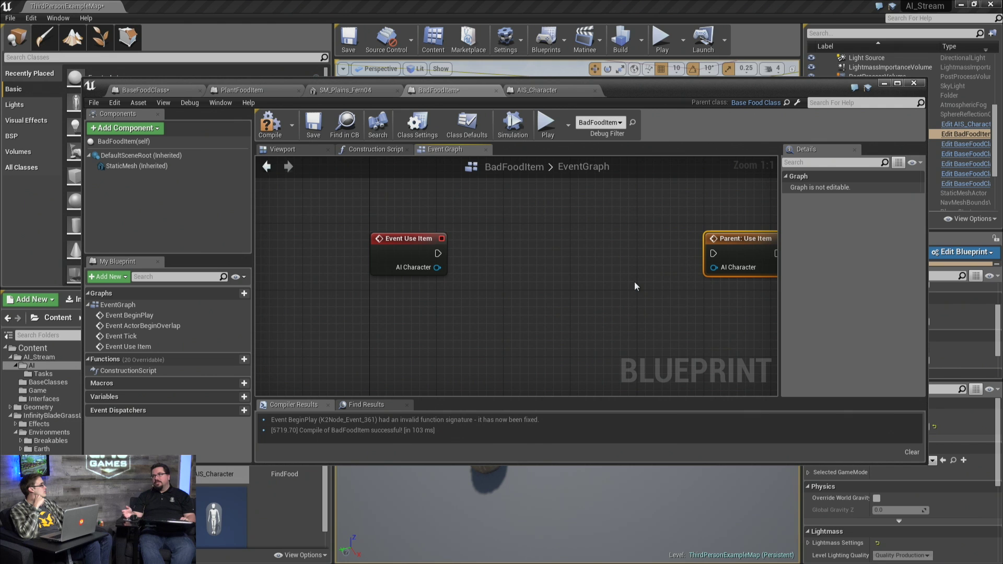
{"action": "left_click_drag", "start_coordinate": [437, 267], "coordinate": [493, 316]}
{"action": "type", "text": "app"}
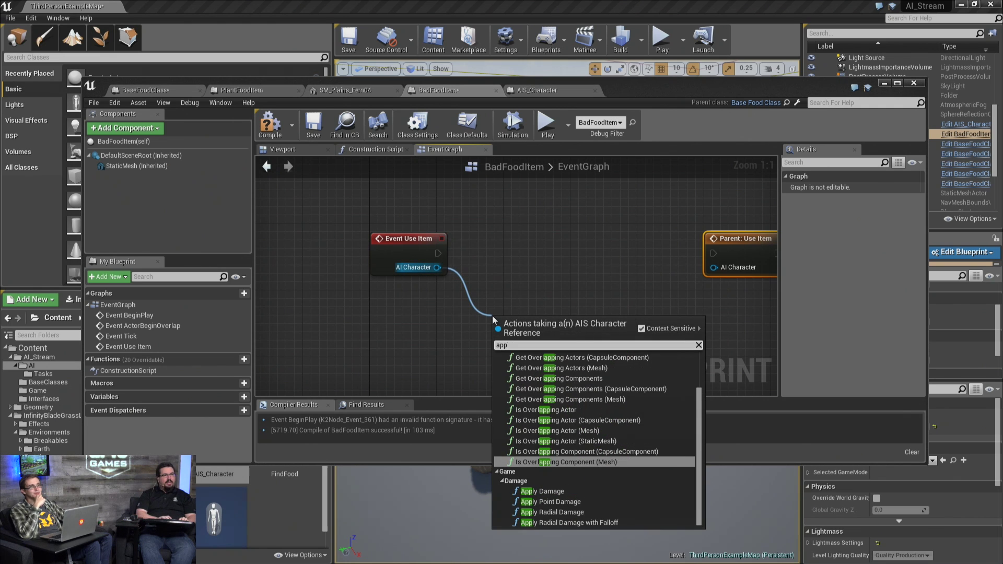
{"action": "key", "text": "BackSpace"}
{"action": "key", "text": "BackSpace"}
{"action": "key", "text": "BackSpace"}
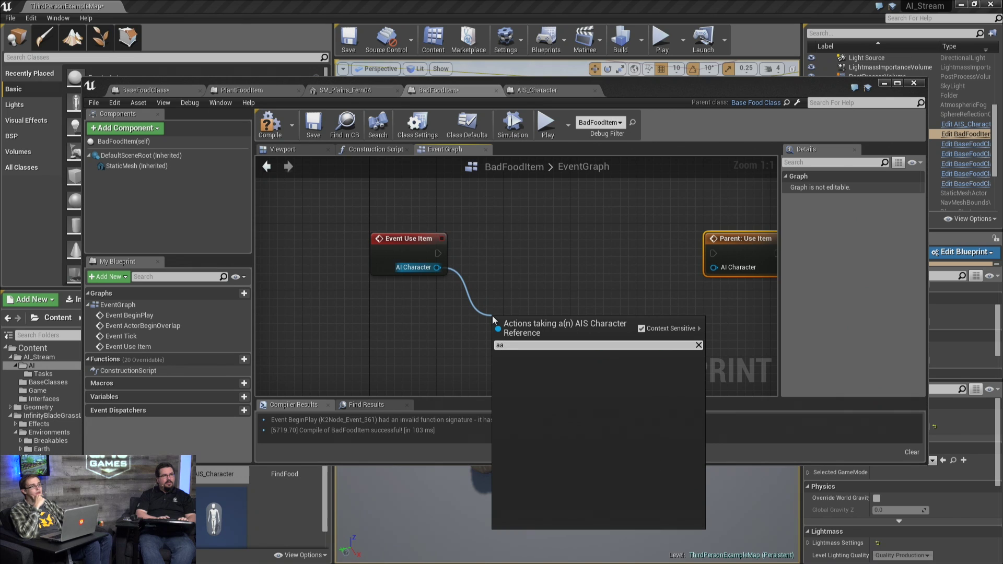
{"action": "type", "text": "damage"}
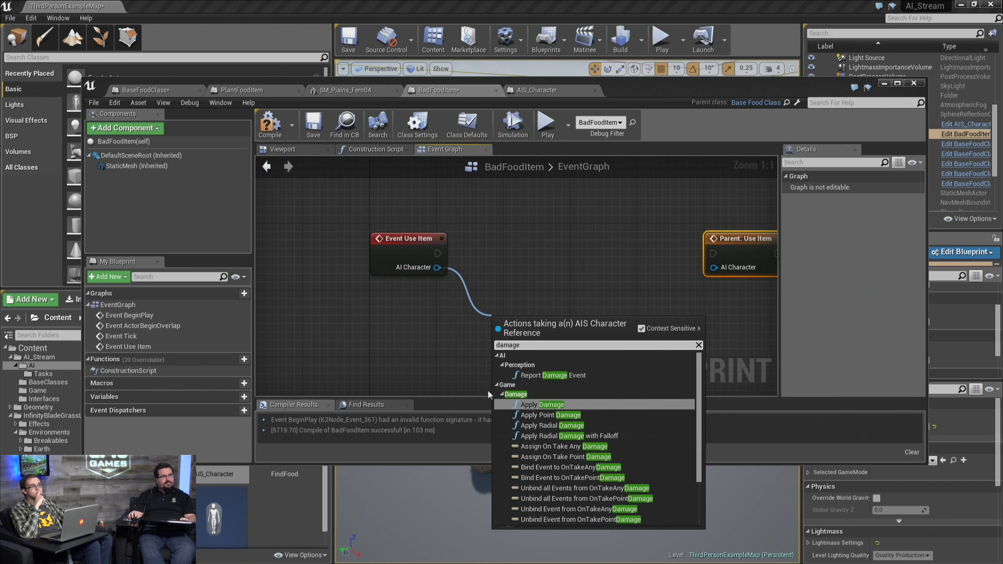
{"action": "left_click", "coordinate": [544, 405]}
{"action": "scroll", "coordinate": [563, 311], "scroll_direction": "down", "scroll_amount": 6}
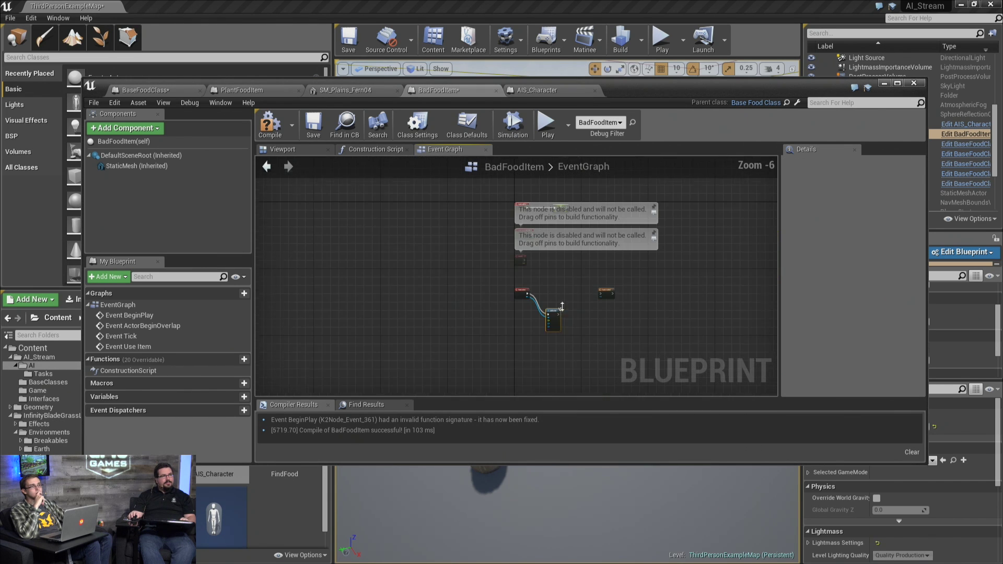
{"action": "scroll", "coordinate": [567, 322], "scroll_direction": "up", "scroll_amount": 6}
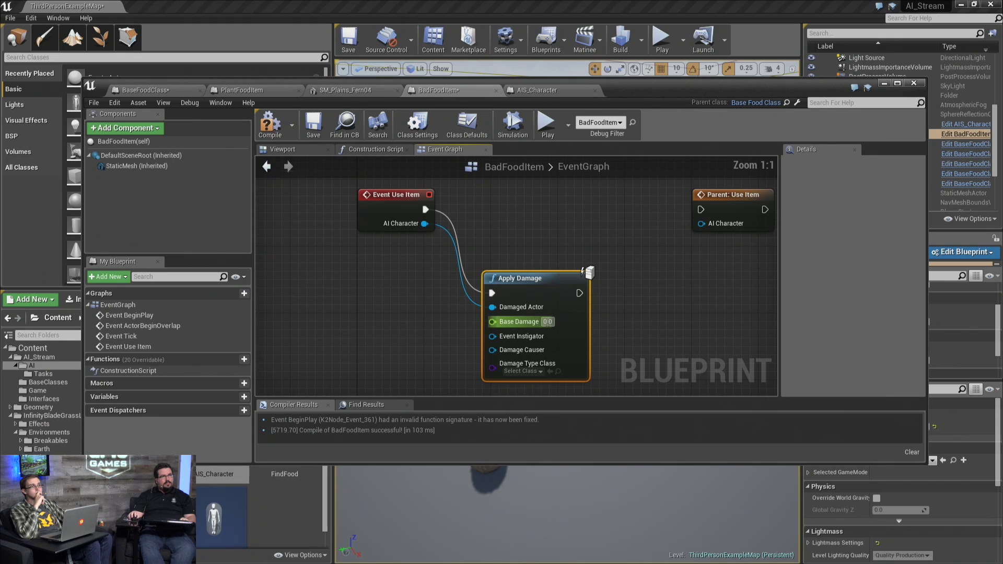
Create a variable named DamageToApply in BadFoodItem and set its type to Float
{"action": "left_click", "coordinate": [547, 322]}
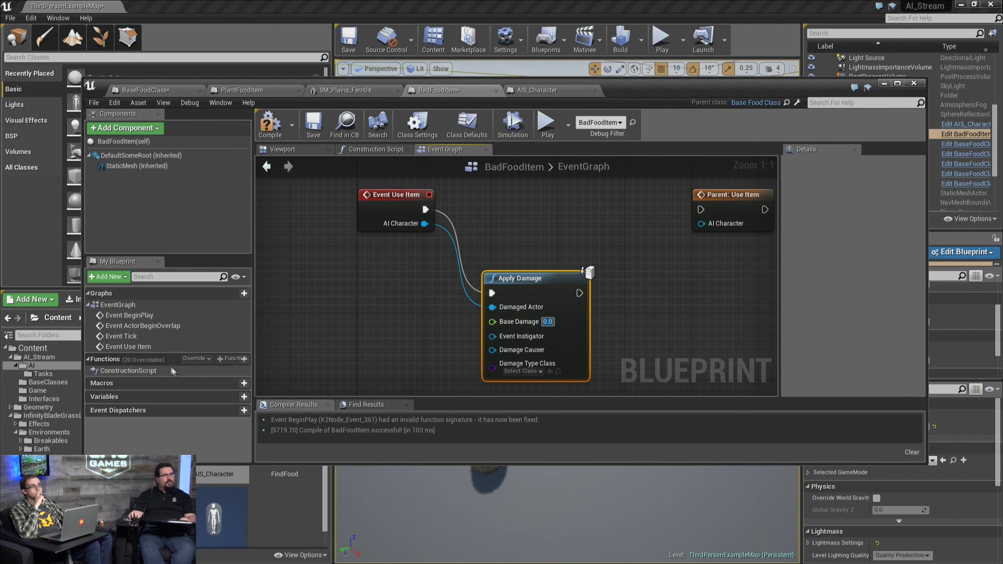
{"action": "left_click", "coordinate": [232, 397]}
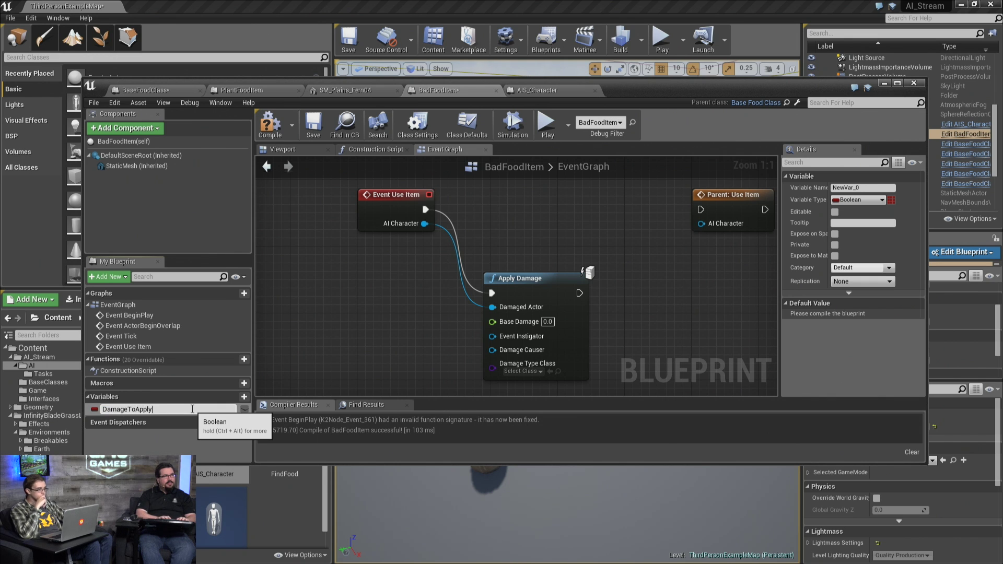
{"action": "type", "text": "DamageToApply"}
{"action": "key", "text": "Return"}
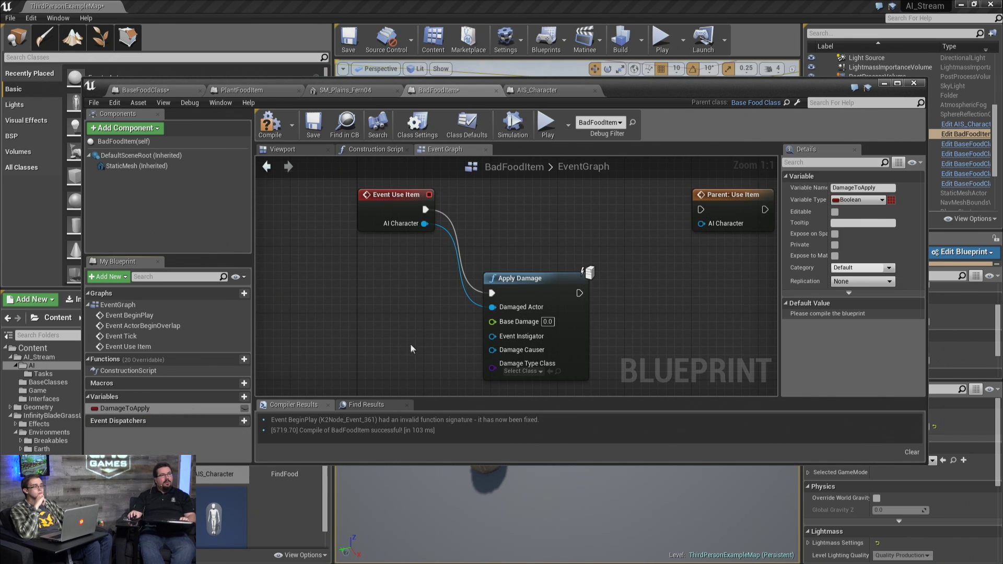
{"action": "left_click", "coordinate": [870, 200]}
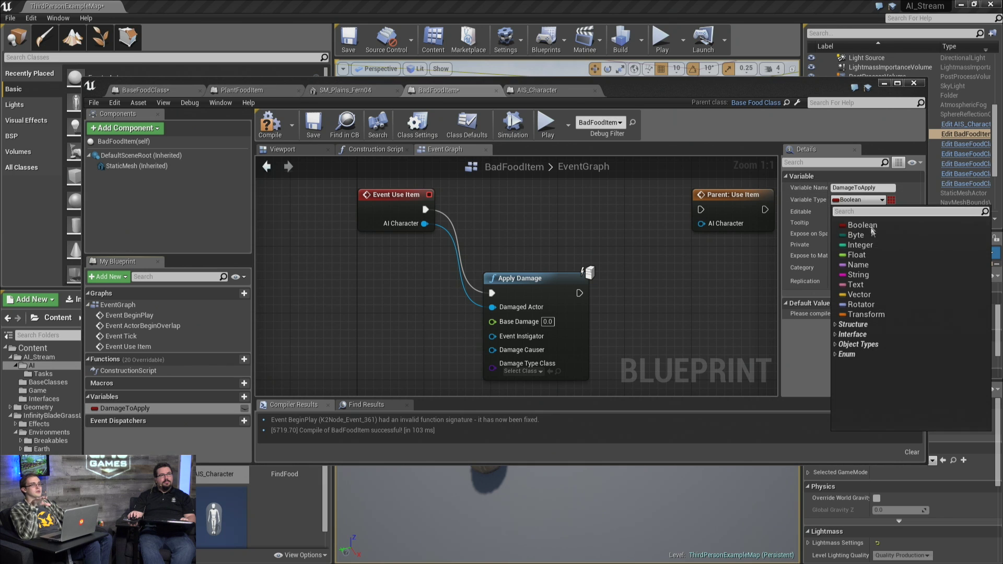
{"action": "left_click", "coordinate": [857, 255]}
Feed DamageToApply into the Base Damage input of Apply Damage and make the variable editable per instance
{"action": "left_click_drag", "start_coordinate": [126, 413], "coordinate": [492, 321]}
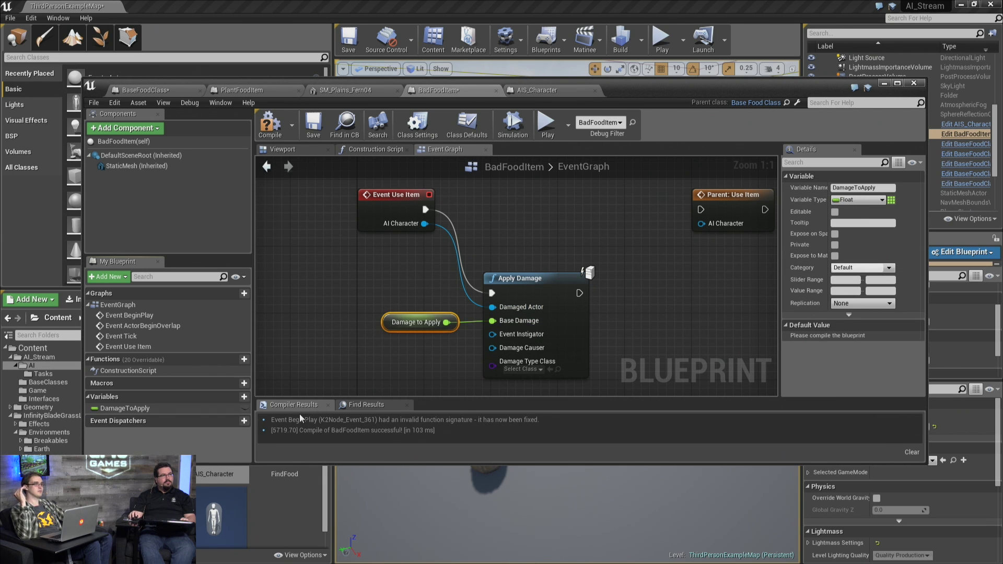
{"action": "left_click", "coordinate": [244, 408]}
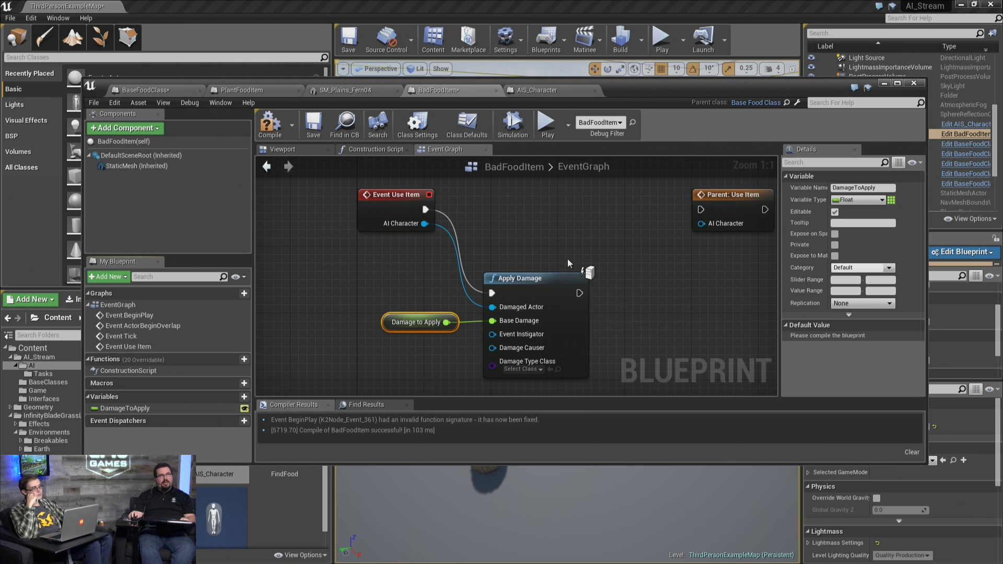
Compile BadFoodItem, set the default value of DamageToApply to 5.0, and compile the blueprint again
{"action": "right_click_drag", "start_coordinate": [569, 263], "coordinate": [540, 273]}
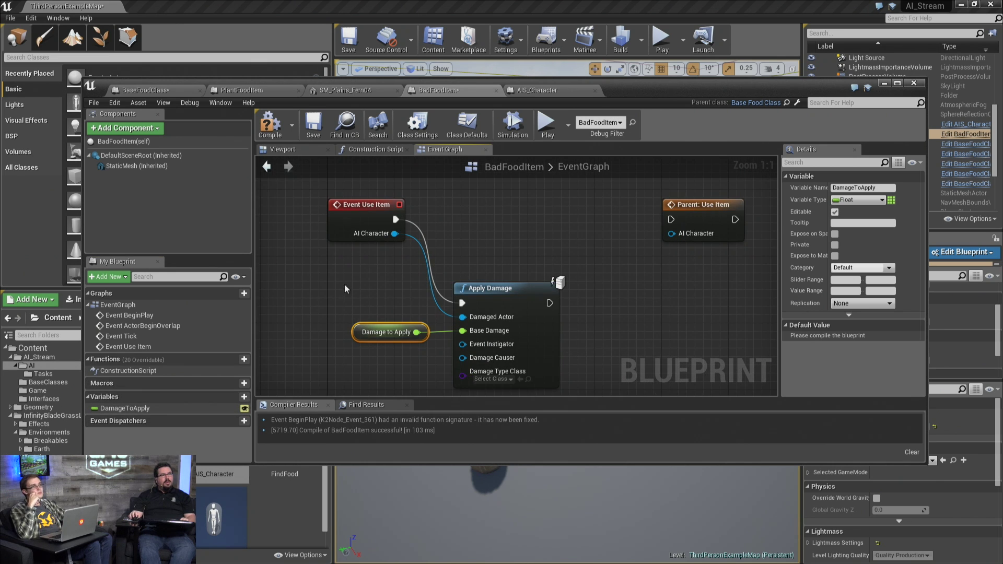
{"action": "left_click", "coordinate": [285, 136]}
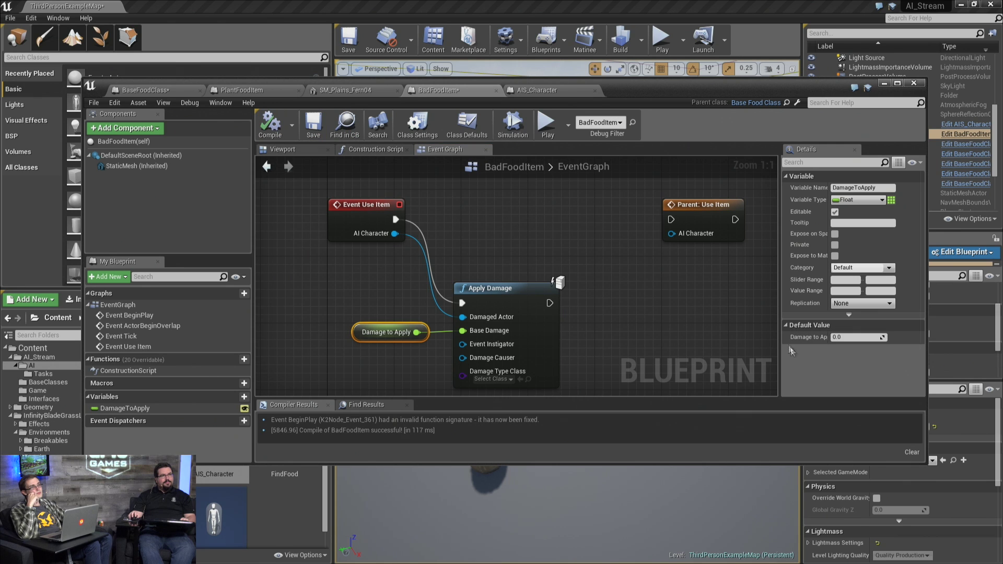
{"action": "left_click", "coordinate": [847, 337]}
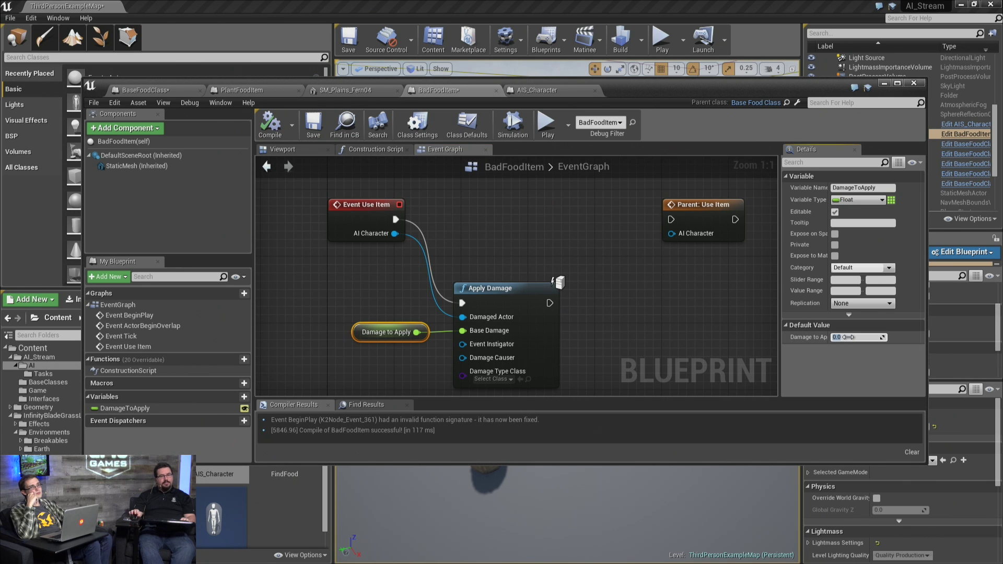
{"action": "left_click", "coordinate": [268, 123]}
Move Apply Damage and its variable node up beside Event Use Item, and connect a Self reference to the Damage Causer input
{"action": "left_click_drag", "start_coordinate": [490, 351], "coordinate": [500, 346]}
{"action": "left_click_drag", "start_coordinate": [514, 299], "coordinate": [505, 240]}
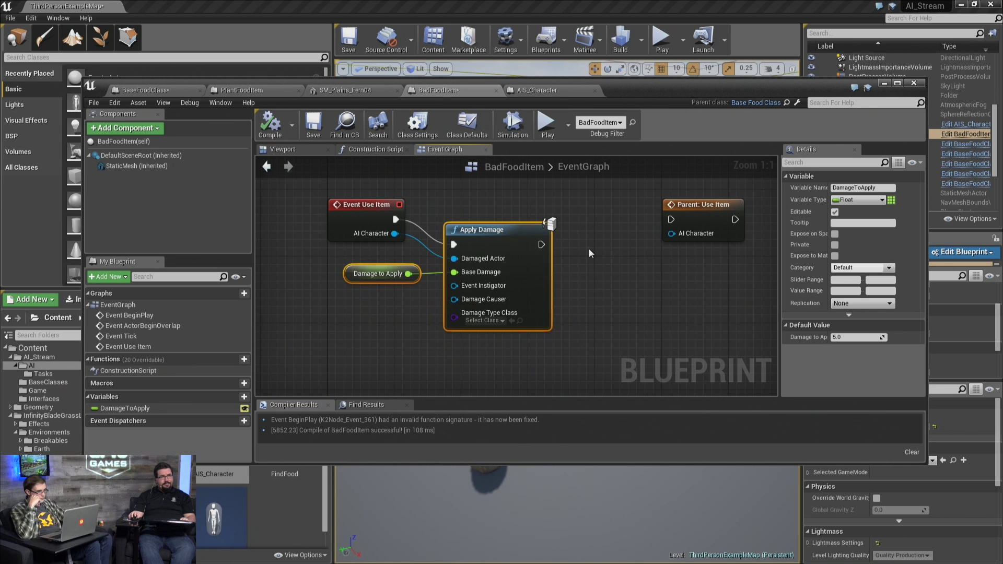
{"action": "right_click_drag", "start_coordinate": [590, 249], "coordinate": [566, 273]}
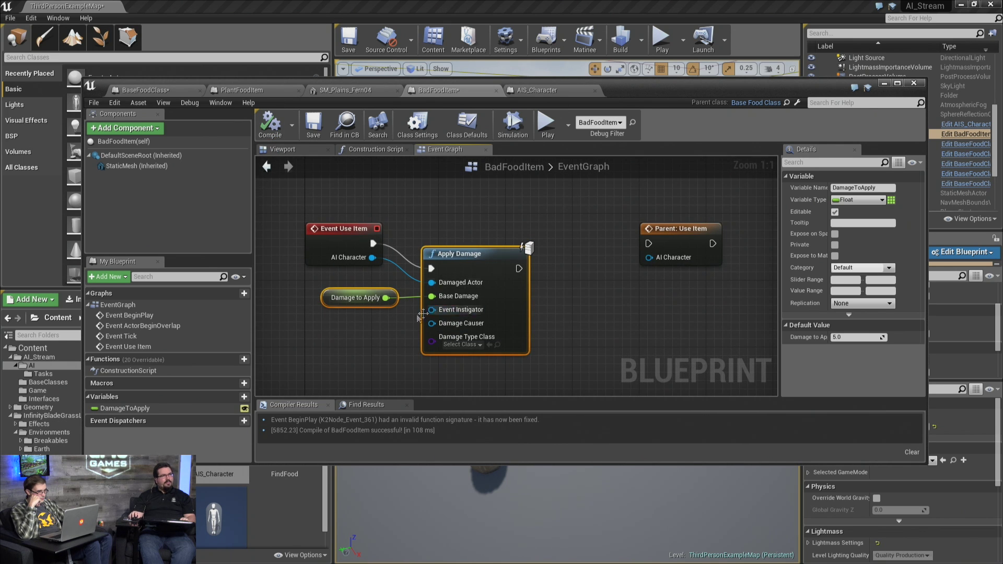
{"action": "right_click", "coordinate": [338, 328]}
{"action": "type", "text": "self"}
{"action": "key", "text": "Return"}
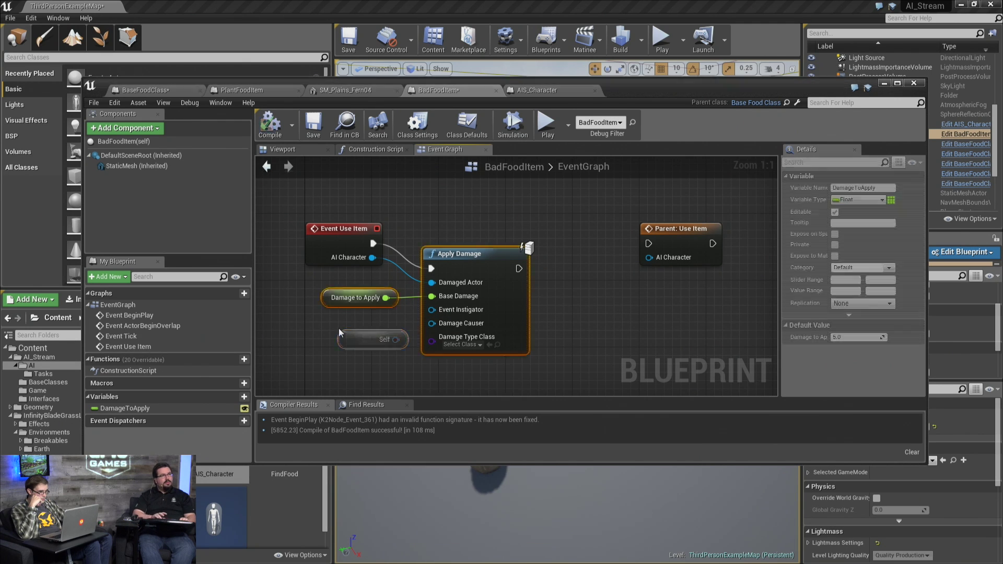
{"action": "left_click_drag", "start_coordinate": [396, 340], "coordinate": [431, 323]}
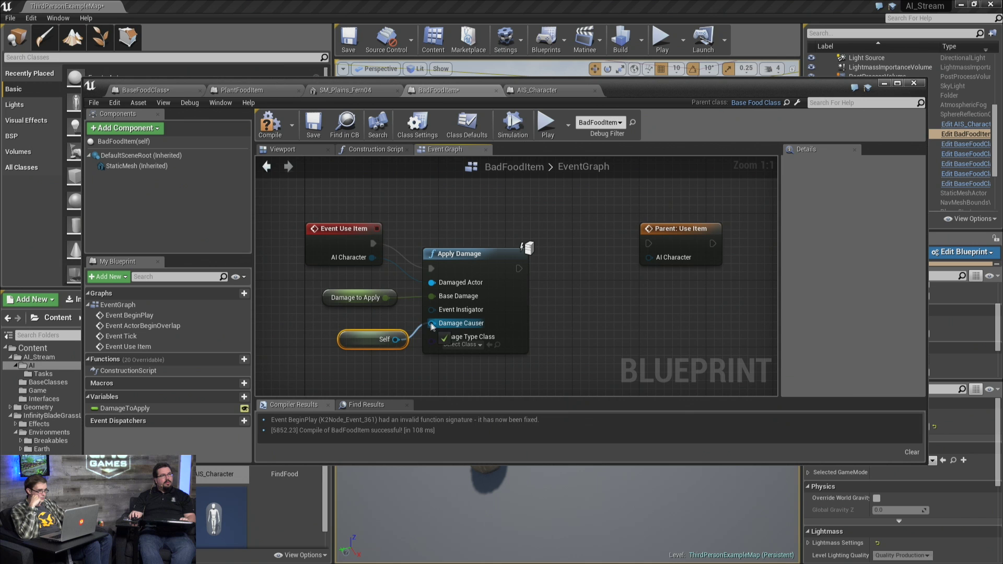
{"action": "left_click_drag", "start_coordinate": [360, 346], "coordinate": [336, 337]}
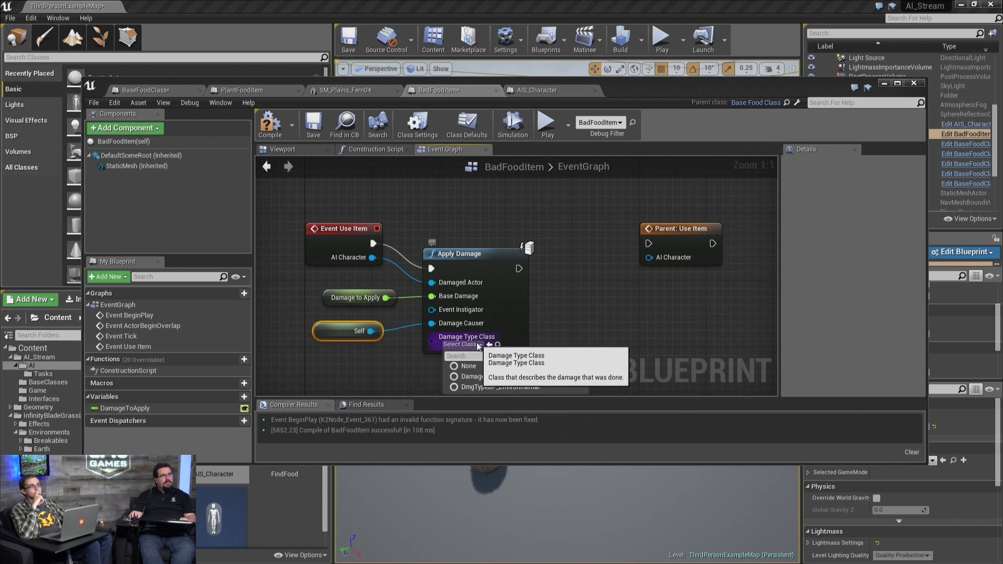
Connect Apply Damage's execution output to Parent: Use Item and pass the event's AI Character into the parent call
{"action": "right_click_drag", "start_coordinate": [615, 293], "coordinate": [585, 299]}
{"action": "left_click_drag", "start_coordinate": [488, 275], "coordinate": [620, 256]}
{"action": "left_click_drag", "start_coordinate": [343, 264], "coordinate": [627, 267]}
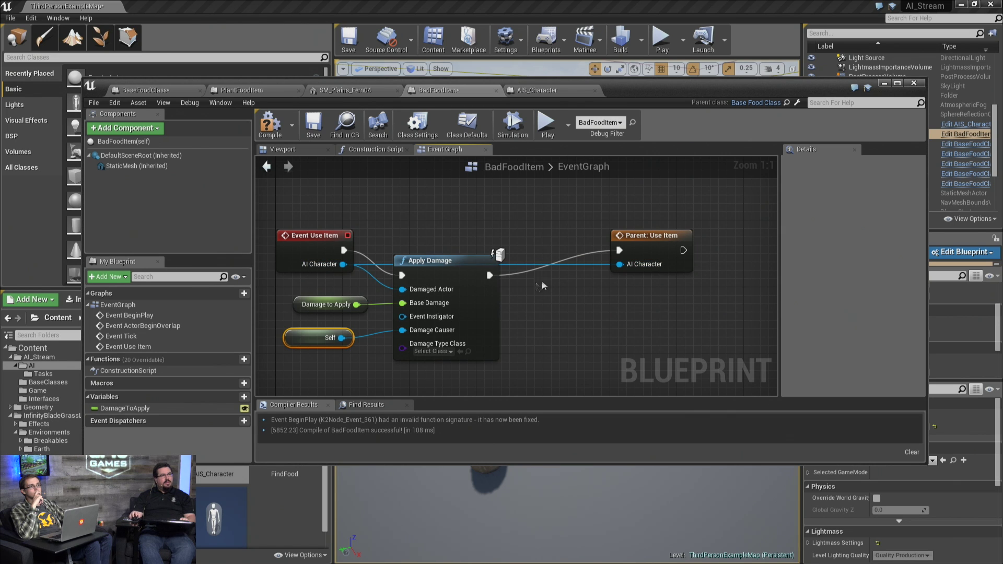
Arrange Apply Damage and its input nodes below the line between the two Use Item nodes, and compile and save BadFoodItem
{"action": "left_click_drag", "start_coordinate": [291, 283], "coordinate": [413, 345]}
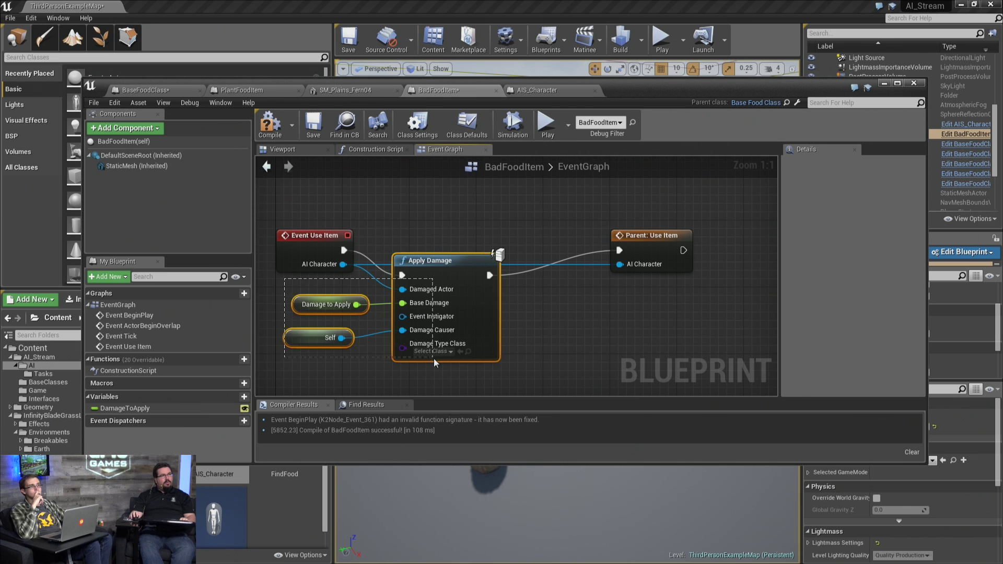
{"action": "left_click_drag", "start_coordinate": [437, 266], "coordinate": [471, 293]}
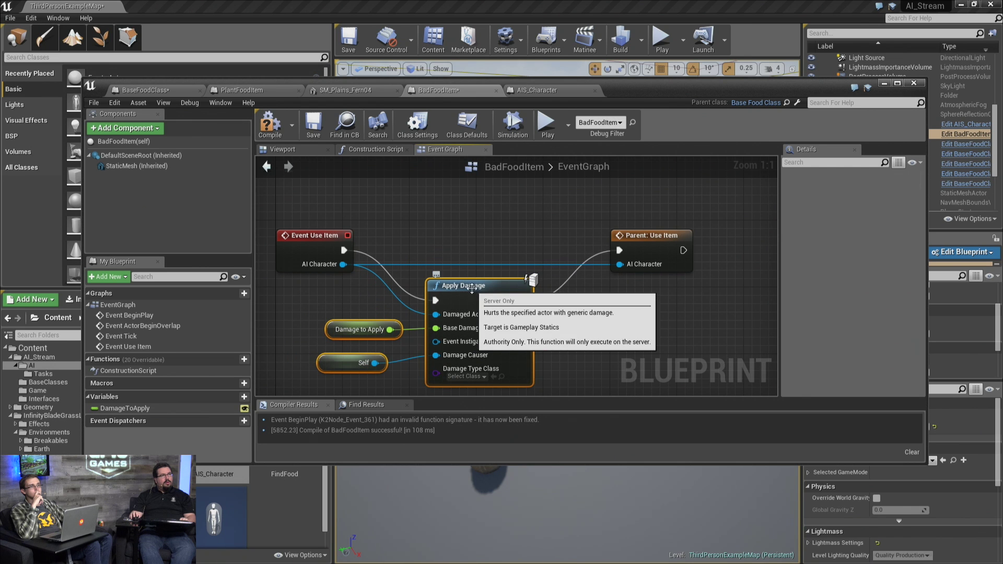
{"action": "left_click_drag", "start_coordinate": [317, 216], "coordinate": [513, 390]}
{"action": "right_click_drag", "start_coordinate": [611, 275], "coordinate": [544, 309]}
{"action": "left_click_drag", "start_coordinate": [522, 295], "coordinate": [649, 183]}
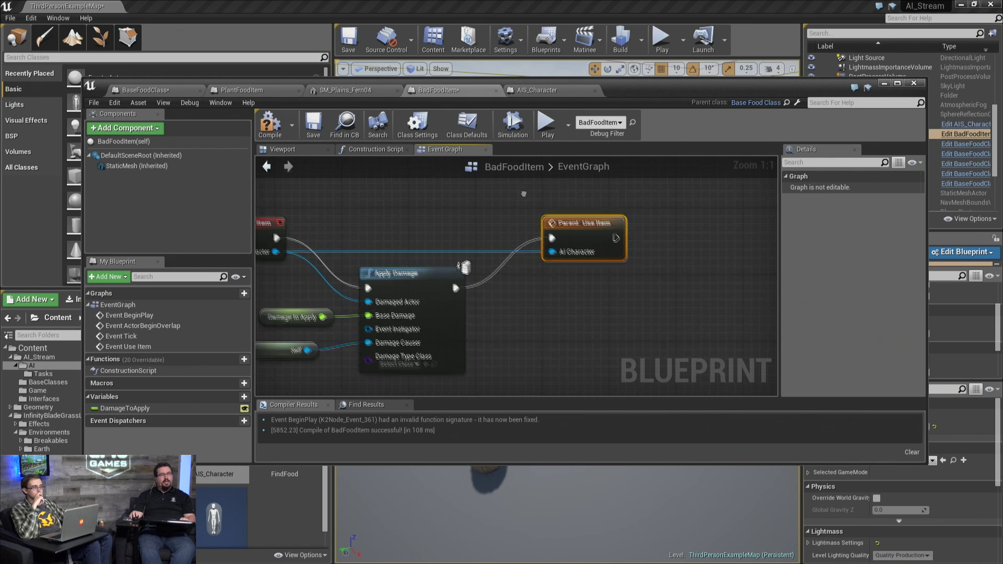
{"action": "right_click_drag", "start_coordinate": [523, 197], "coordinate": [602, 216]}
{"action": "left_click", "coordinate": [270, 126]}
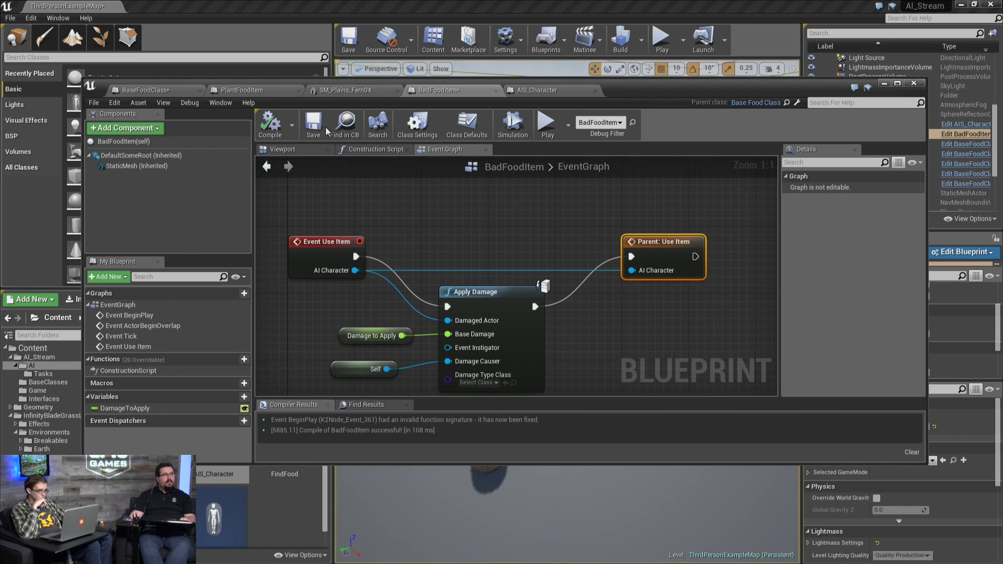
{"action": "left_click", "coordinate": [313, 127]}
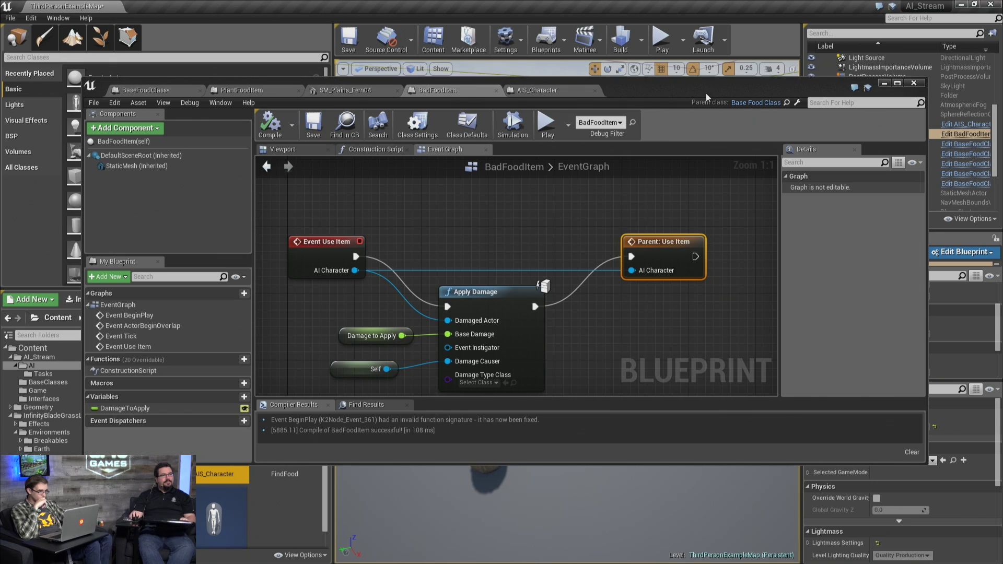
Set Damage to Apply to 150.0 on the BadFoodItem statue placed in the level, and save the map
{"action": "left_click_drag", "start_coordinate": [703, 86], "coordinate": [0, 123]}
{"action": "left_click", "coordinate": [550, 352]}
{"action": "key", "text": "f"}
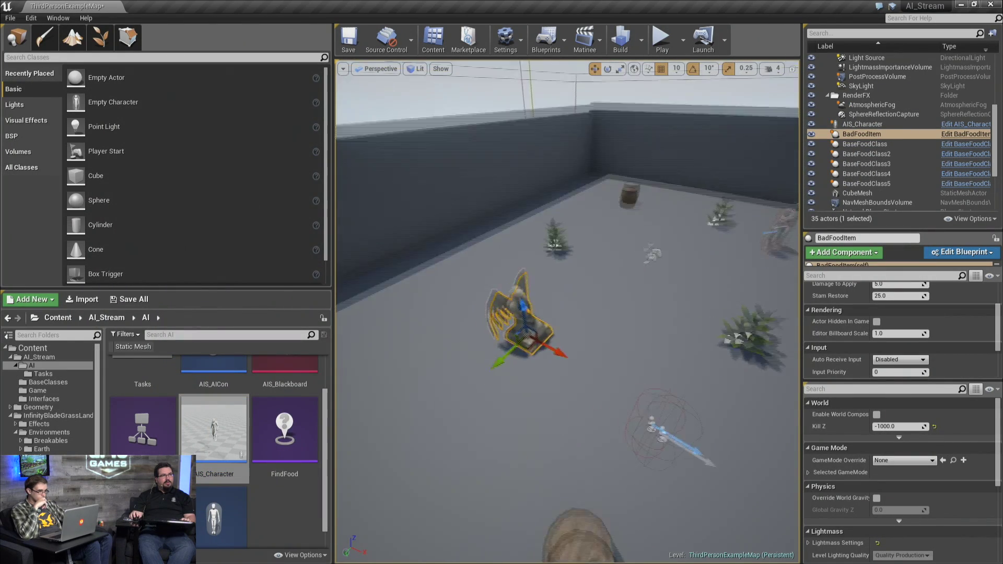
{"action": "right_click_drag", "start_coordinate": [546, 287], "coordinate": [486, 282]}
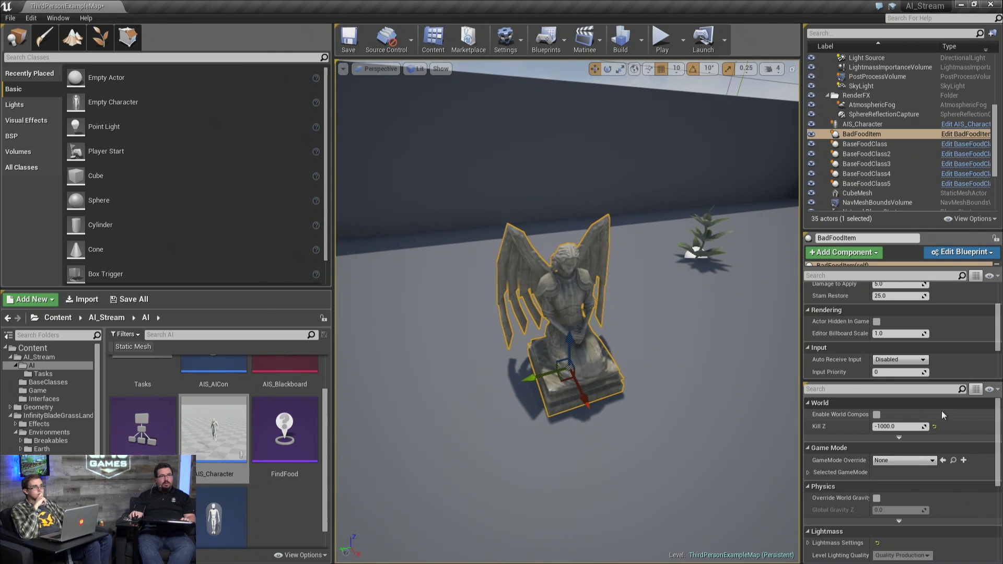
{"action": "scroll", "coordinate": [915, 409], "scroll_direction": "down", "scroll_amount": 1}
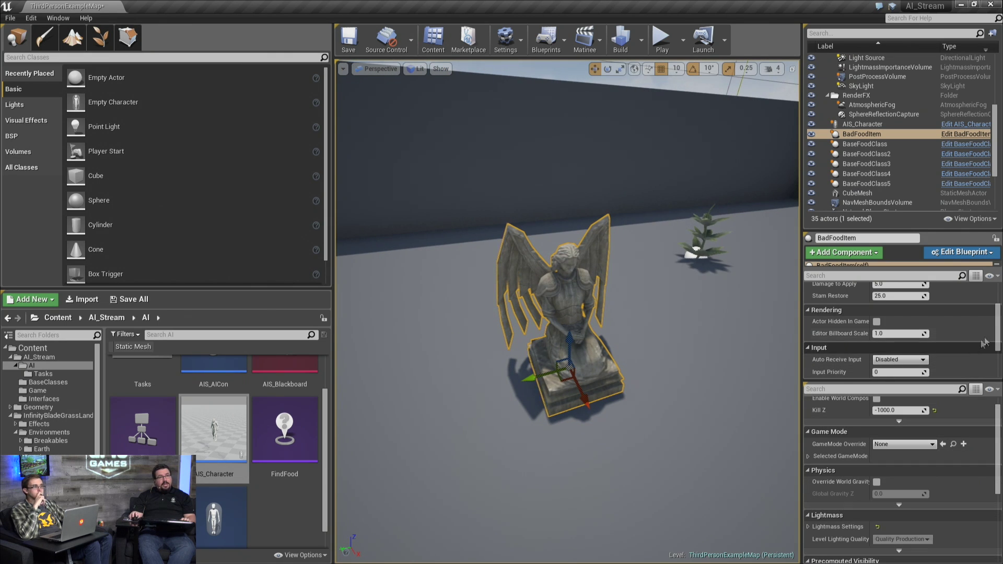
{"action": "scroll", "coordinate": [999, 330], "scroll_direction": "up", "scroll_amount": 2}
{"action": "left_click_drag", "start_coordinate": [999, 330], "coordinate": [999, 381]}
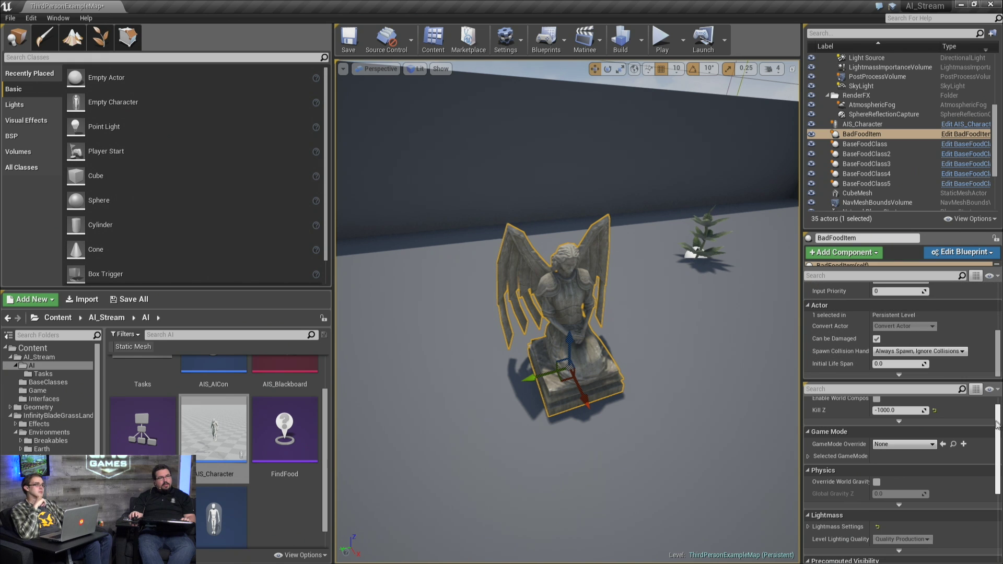
{"action": "left_click_drag", "start_coordinate": [999, 425], "coordinate": [999, 412]}
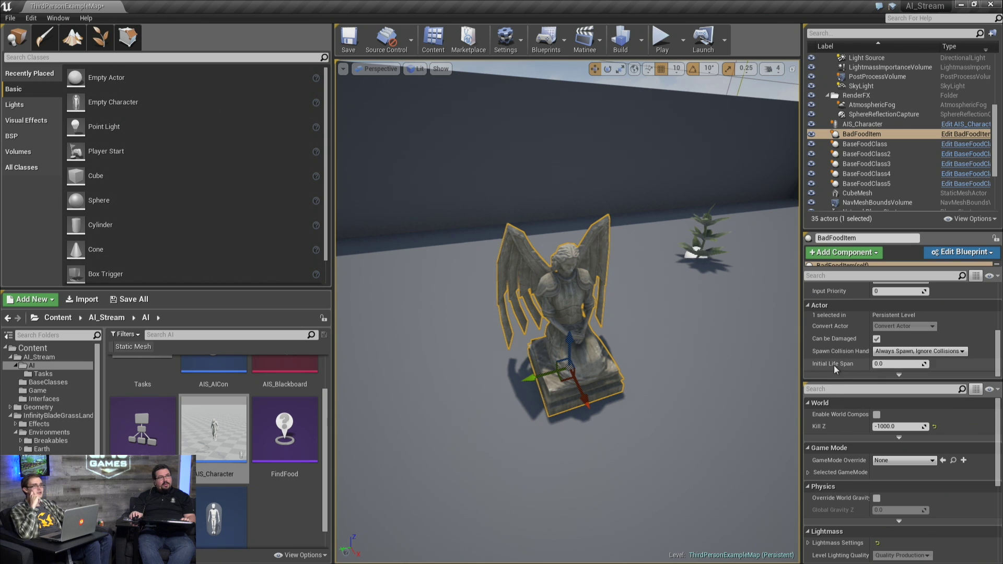
{"action": "scroll", "coordinate": [836, 365], "scroll_direction": "up", "scroll_amount": 4}
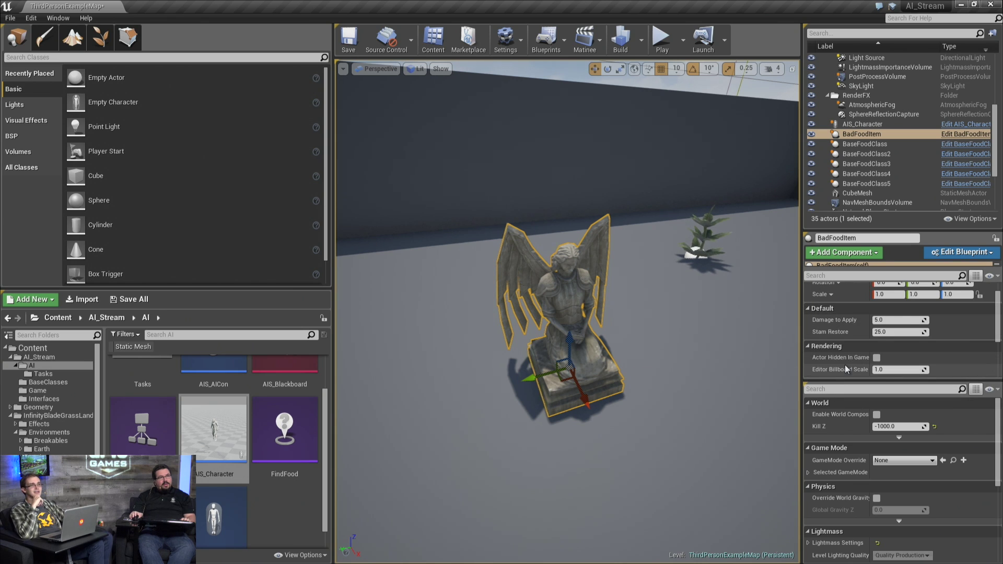
{"action": "scroll", "coordinate": [845, 366], "scroll_direction": "up", "scroll_amount": 2}
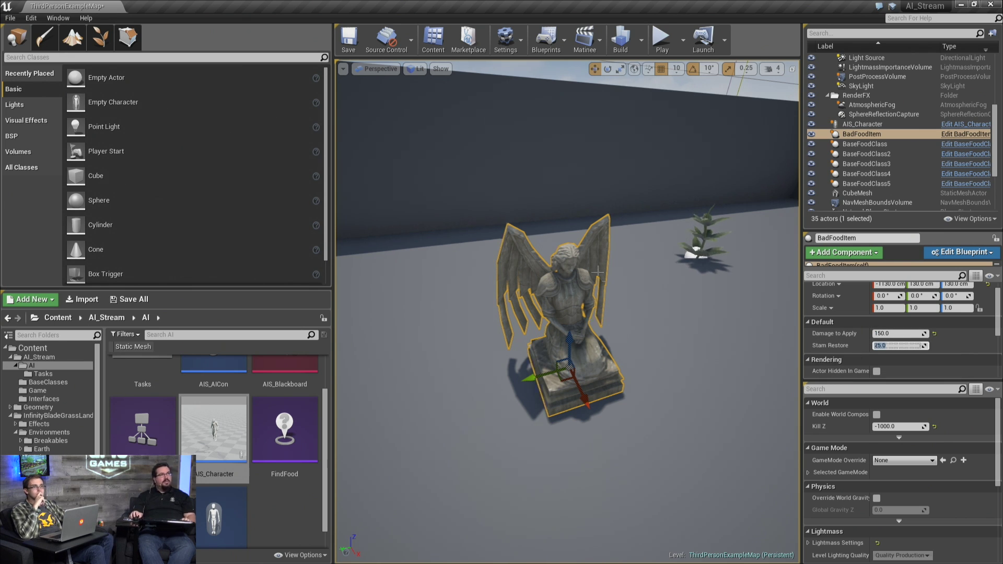
{"action": "left_click", "coordinate": [349, 38]}
Play the level in the editor and watch how the AI character moves between the food items
{"action": "right_click_drag", "start_coordinate": [454, 174], "coordinate": [478, 186]}
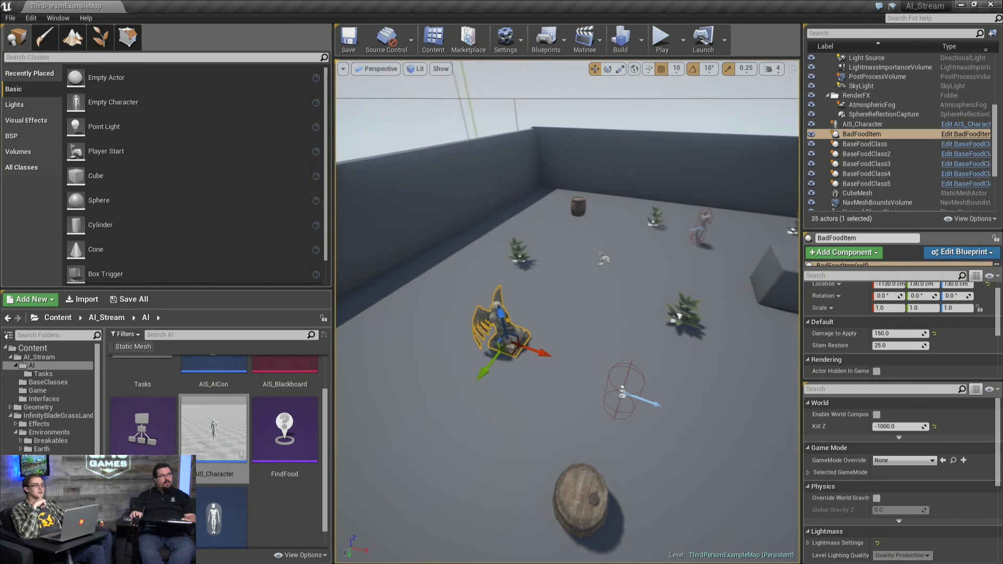
{"action": "left_click", "coordinate": [661, 39]}
{"action": "left_click_drag", "start_coordinate": [602, 260], "coordinate": [732, 315]}
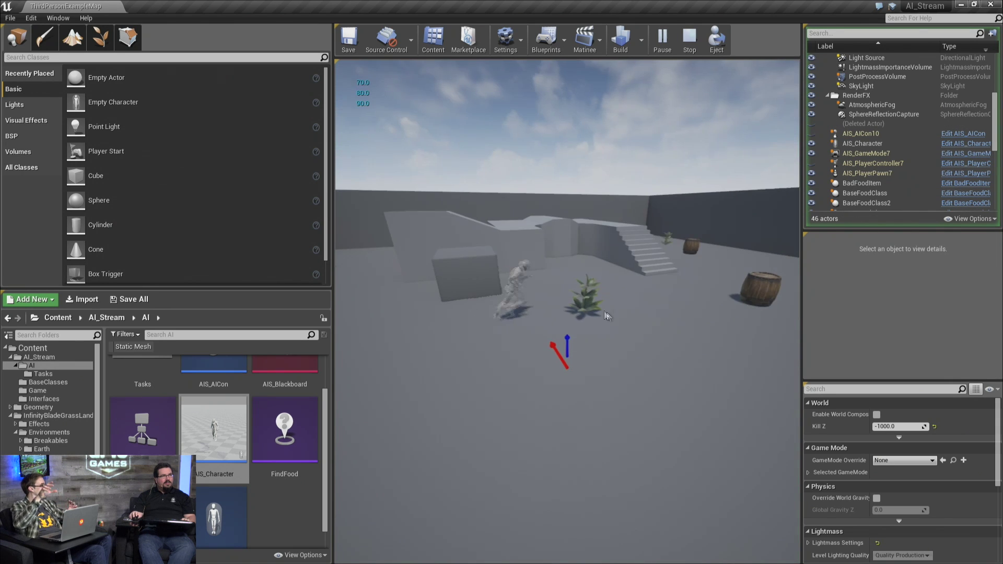
{"action": "left_click_drag", "start_coordinate": [604, 313], "coordinate": [737, 336]}
{"action": "left_click_drag", "start_coordinate": [536, 310], "coordinate": [661, 347]}
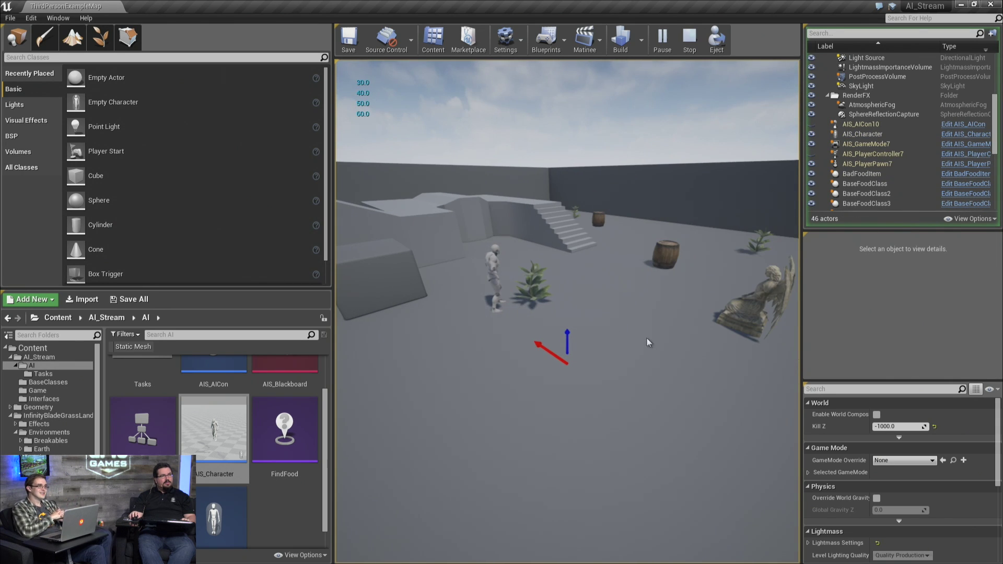
{"action": "left_click_drag", "start_coordinate": [549, 310], "coordinate": [768, 287]}
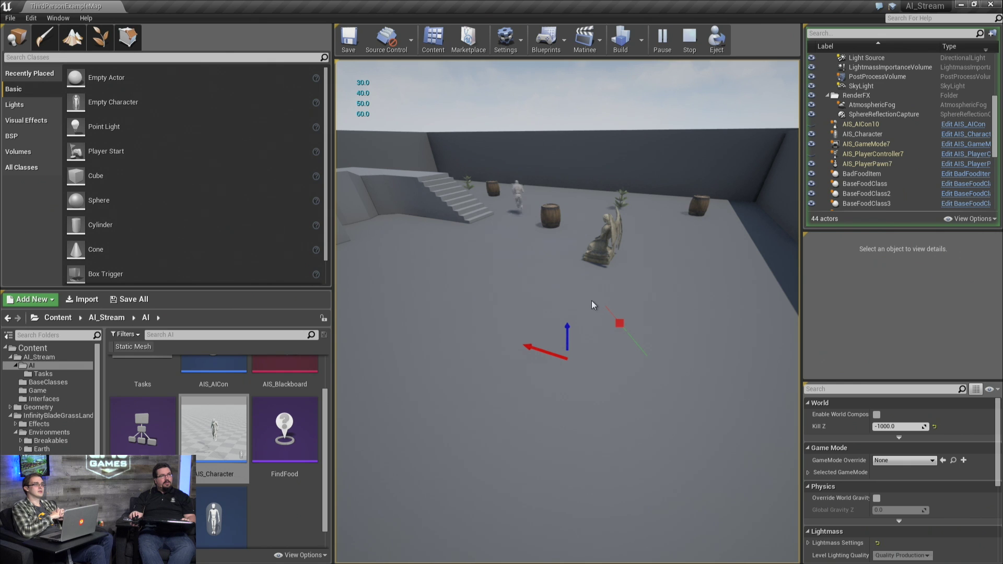
{"action": "left_click_drag", "start_coordinate": [591, 300], "coordinate": [536, 281]}
{"action": "mouse_move", "coordinate": [471, 283]}
{"action": "left_mouse_down"}
{"action": "mouse_move", "coordinate": [434, 281]}
{"action": "mouse_move", "coordinate": [461, 283]}
{"action": "left_mouse_up"}
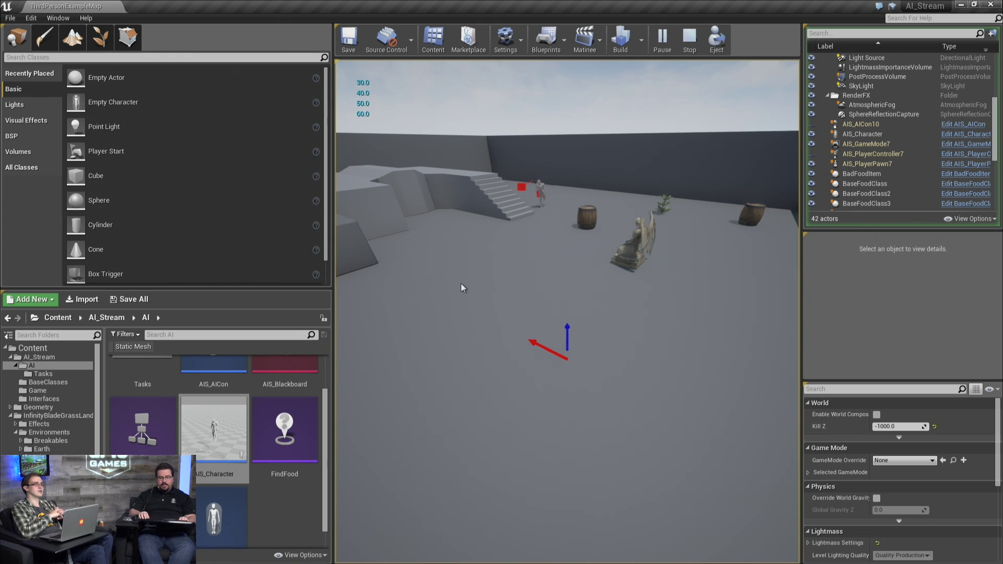
Show the gameplay debugger with its NavMesh category while the AI approaches the statue, look around the level, and end the play session
{"action": "key", "text": "apostrophe"}
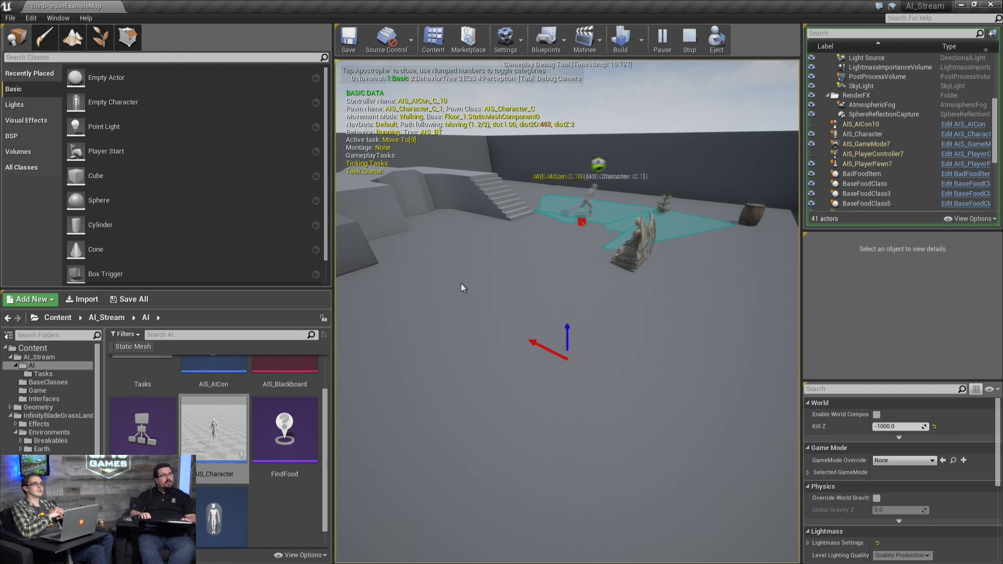
{"action": "key", "text": "KP_0"}
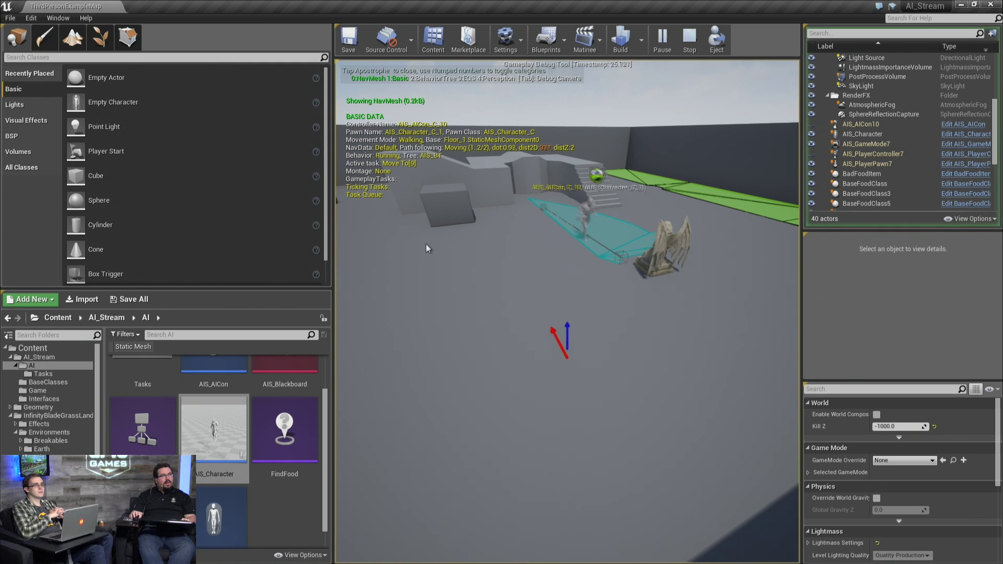
{"action": "left_click_drag", "start_coordinate": [615, 208], "coordinate": [351, 193]}
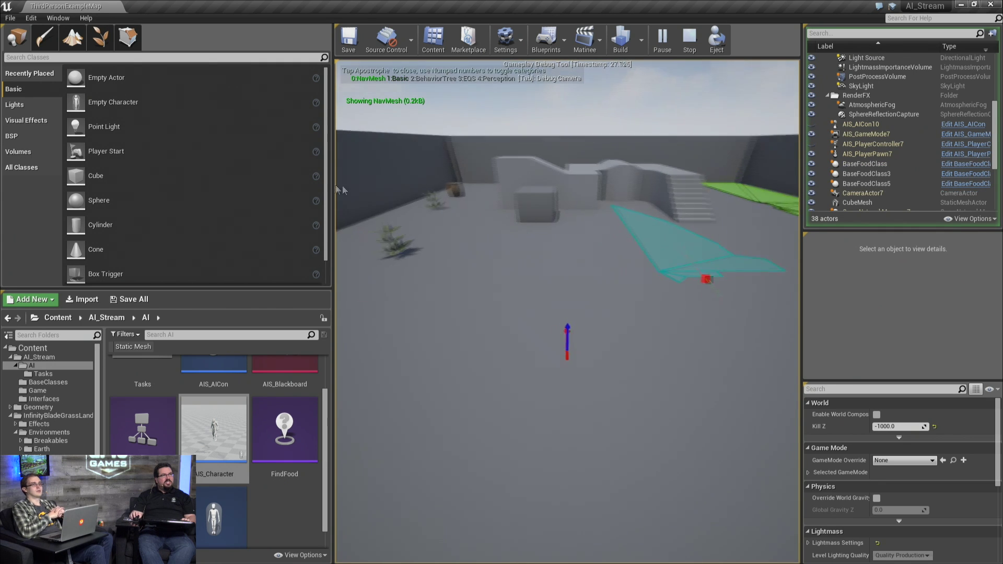
{"action": "left_click_drag", "start_coordinate": [593, 182], "coordinate": [358, 189]}
{"action": "left_click_drag", "start_coordinate": [554, 210], "coordinate": [488, 194]}
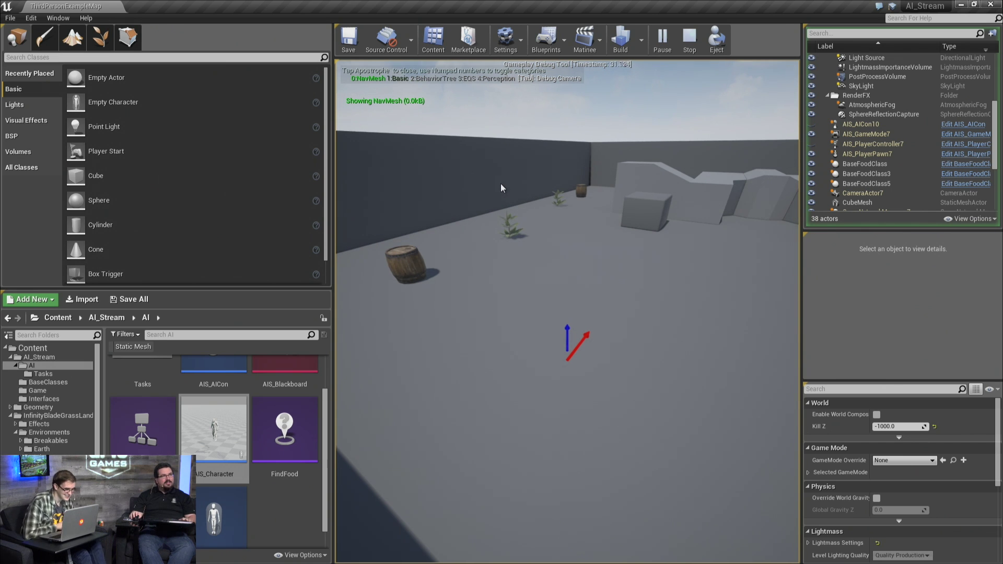
{"action": "key", "text": "Escape"}
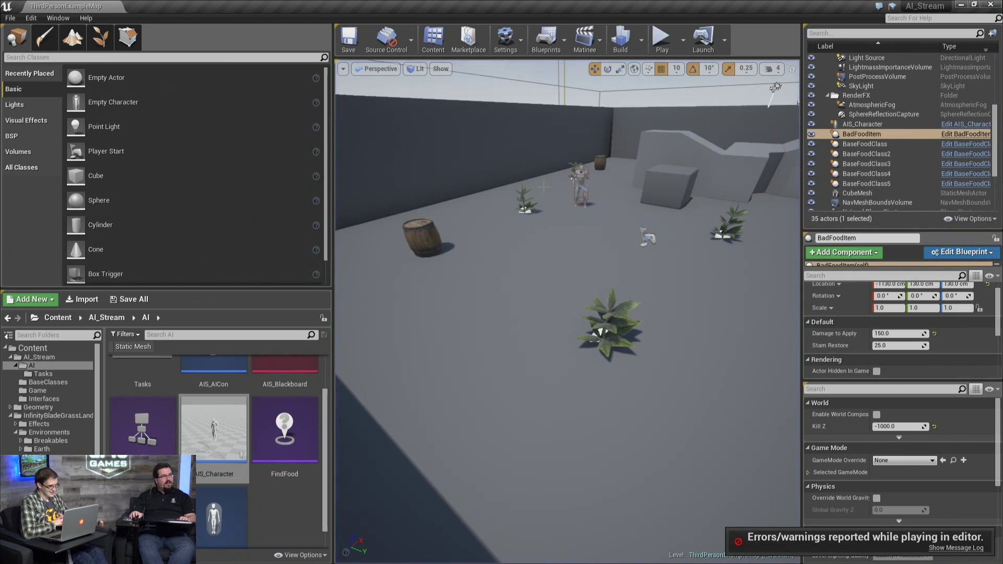
Display the navigation mesh in the level viewport and examine it around the plant food item
{"action": "key", "text": "p"}
{"action": "right_click_drag", "start_coordinate": [546, 185], "coordinate": [606, 250]}
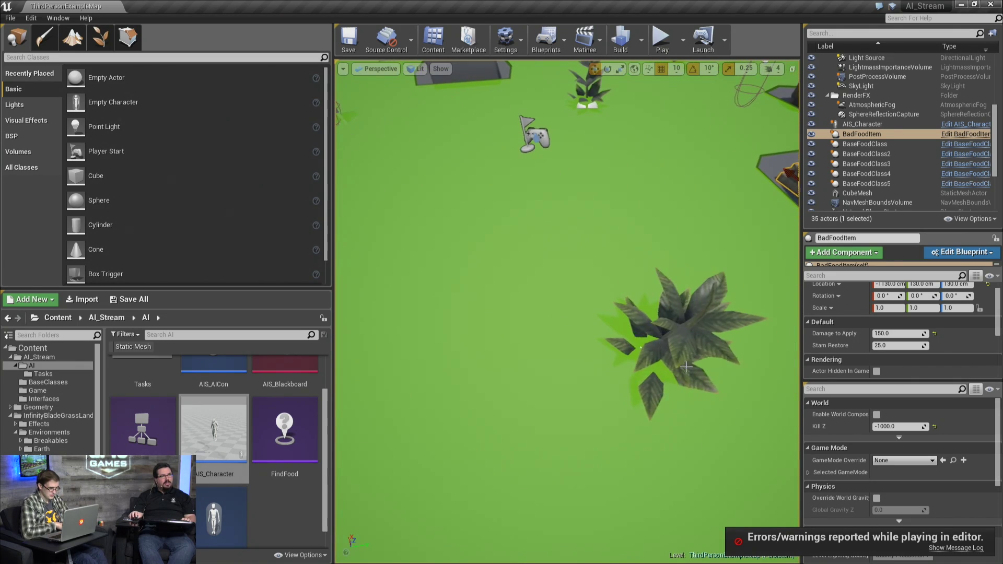
{"action": "left_click", "coordinate": [627, 302]}
{"action": "right_click_drag", "start_coordinate": [601, 287], "coordinate": [486, 222]}
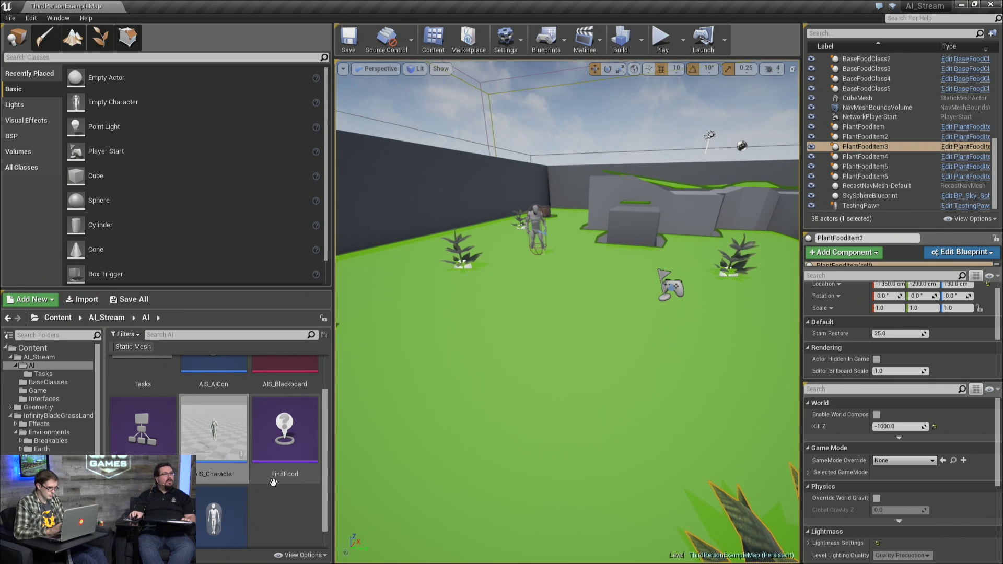
In the PlantFoodItem blueprint, select the inherited StaticMesh component and locate its static mesh asset in the Content Browser
{"action": "scroll", "coordinate": [52, 397], "scroll_direction": "down", "scroll_amount": 3}
{"action": "scroll", "coordinate": [243, 469], "scroll_direction": "down", "scroll_amount": 1}
{"action": "scroll", "coordinate": [244, 470], "scroll_direction": "up", "scroll_amount": 1}
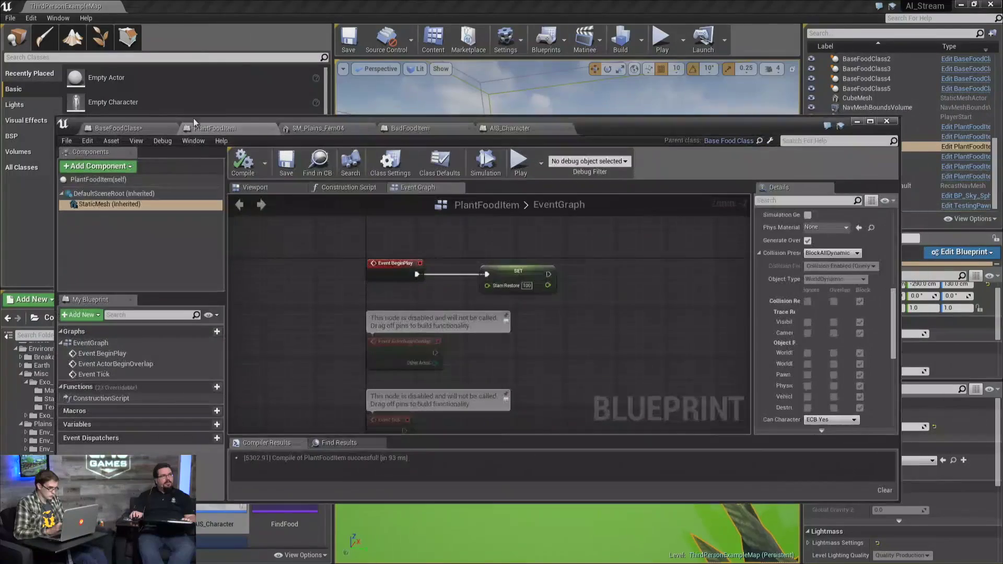
{"action": "left_click", "coordinate": [77, 205]}
{"action": "scroll", "coordinate": [783, 302], "scroll_direction": "up", "scroll_amount": 5}
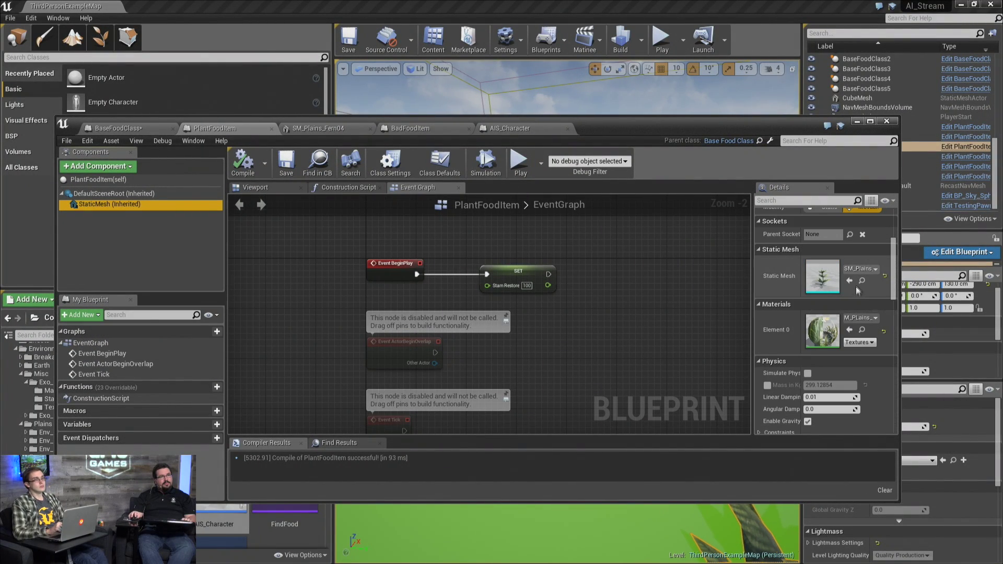
{"action": "left_click", "coordinate": [862, 280]}
Maximize the blueprint editor and filter the StaticMesh component's details by "nav"
{"action": "left_click_drag", "start_coordinate": [691, 127], "coordinate": [655, 112]}
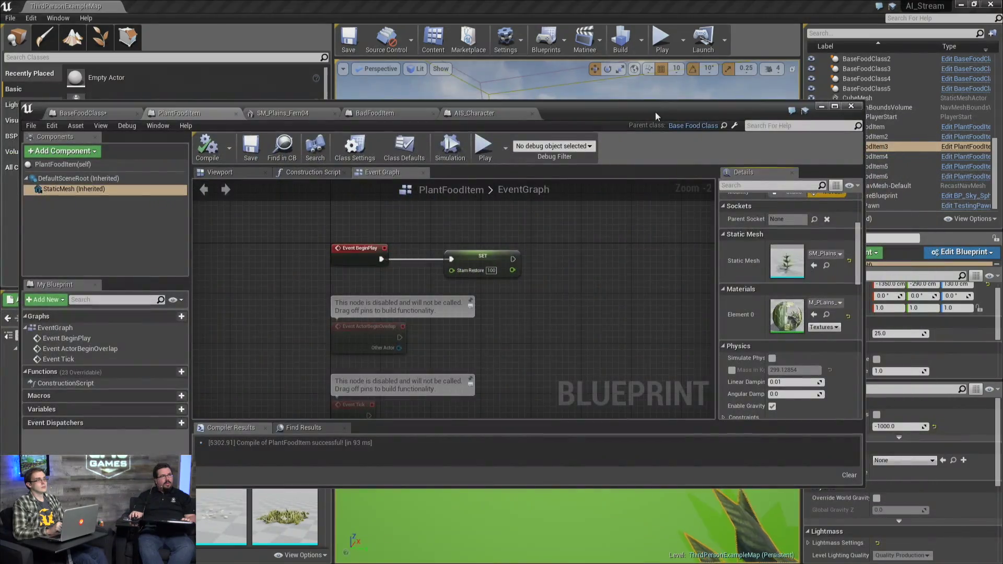
{"action": "double_click", "coordinate": [655, 112]}
{"action": "left_click", "coordinate": [876, 78]}
{"action": "type", "text": "nav"}
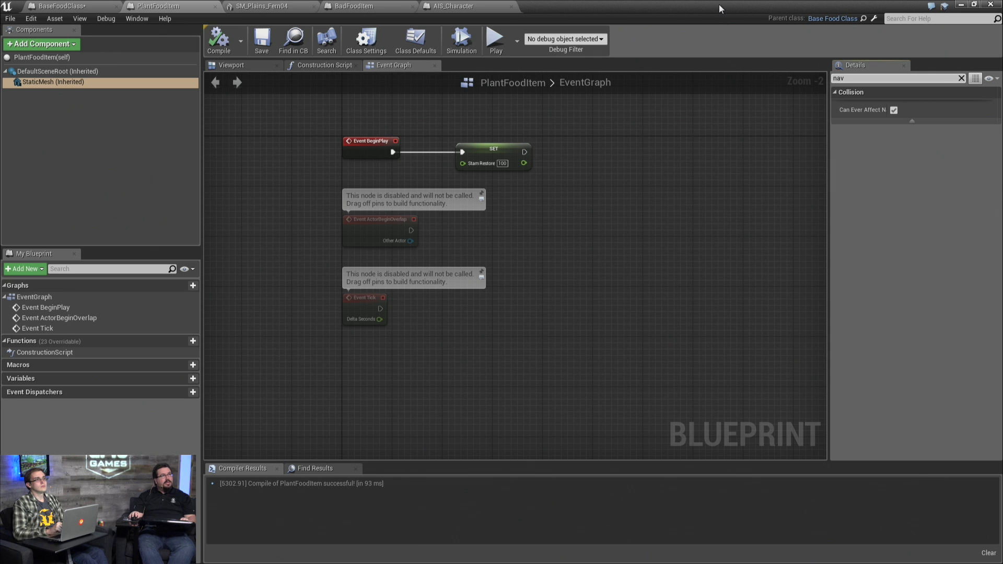
Open the SM_Plains_Fern04 mesh, filter its details by "nav", and move the editor window aside to reveal the level
{"action": "key", "text": "alt+Tab"}
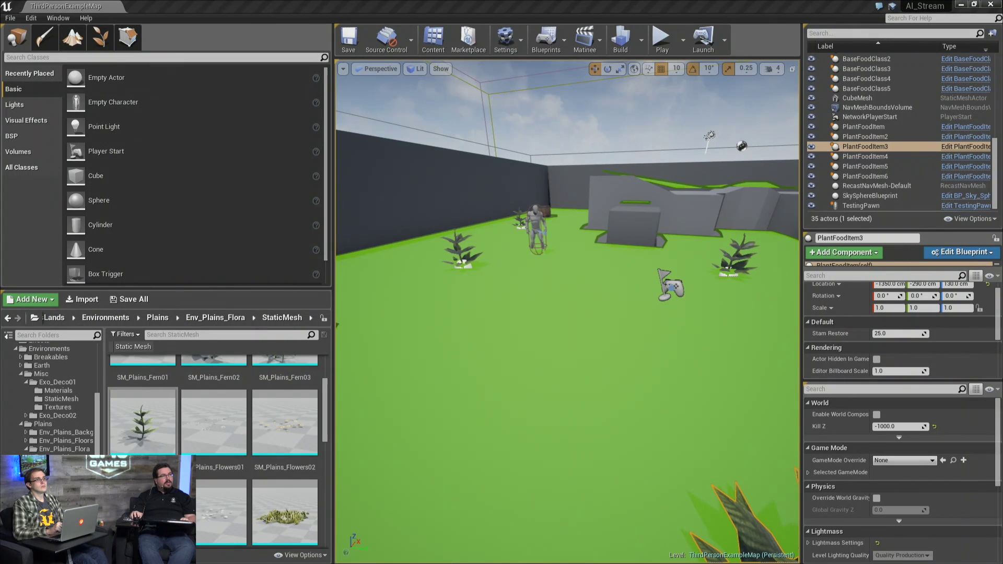
{"action": "double_click", "coordinate": [150, 428]}
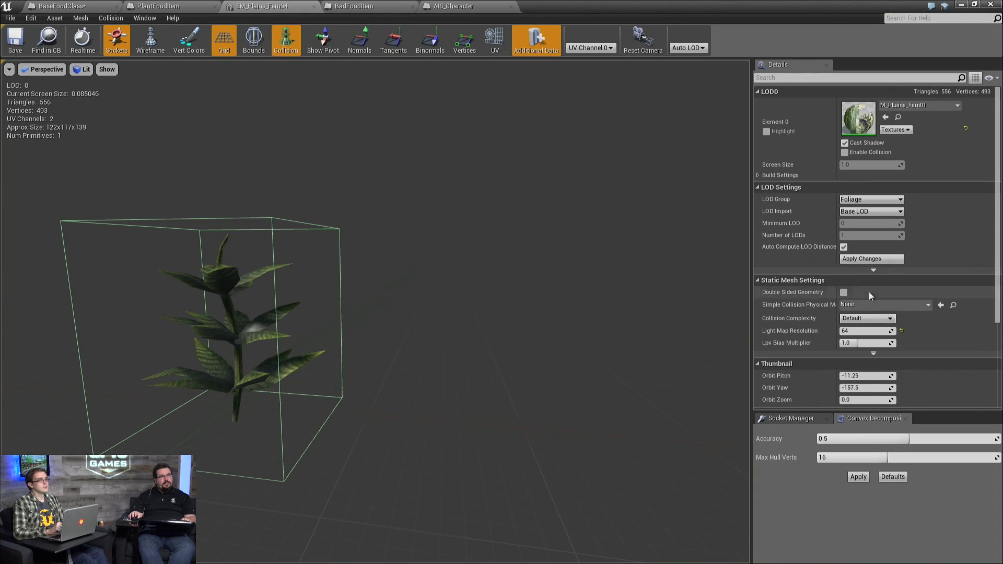
{"action": "type", "text": "nav"}
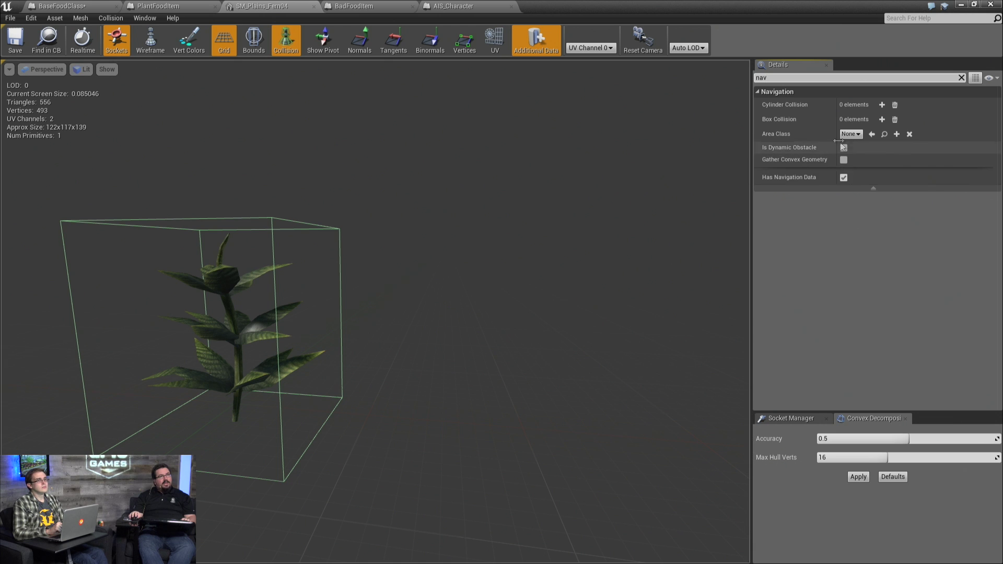
{"action": "left_click_drag", "start_coordinate": [699, 3], "coordinate": [0, 90]}
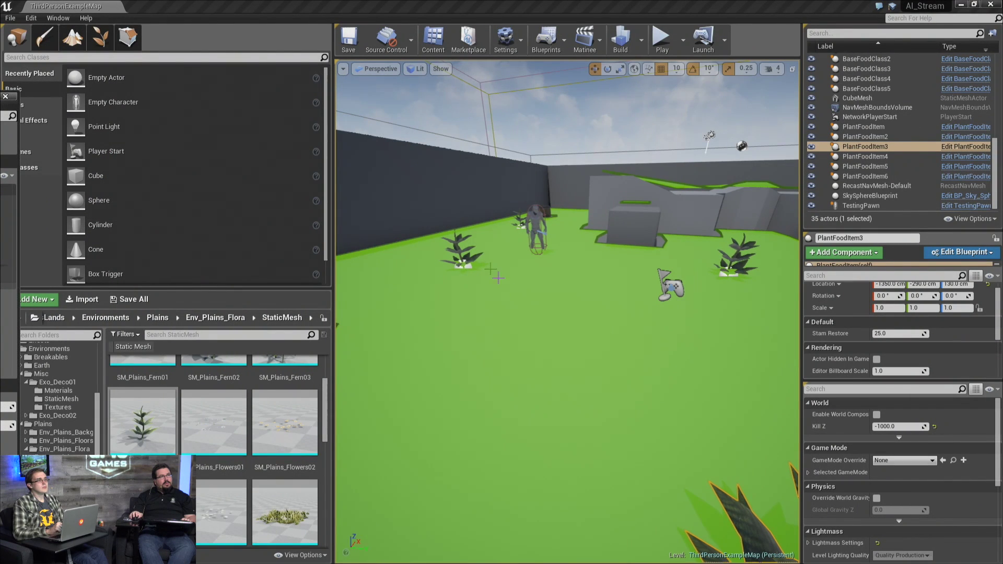
Nudge the plant food item near the wall and move the barrel to Y -920.0 cm in the level
{"action": "left_click", "coordinate": [461, 259]}
{"action": "left_click_drag", "start_coordinate": [479, 267], "coordinate": [447, 279]}
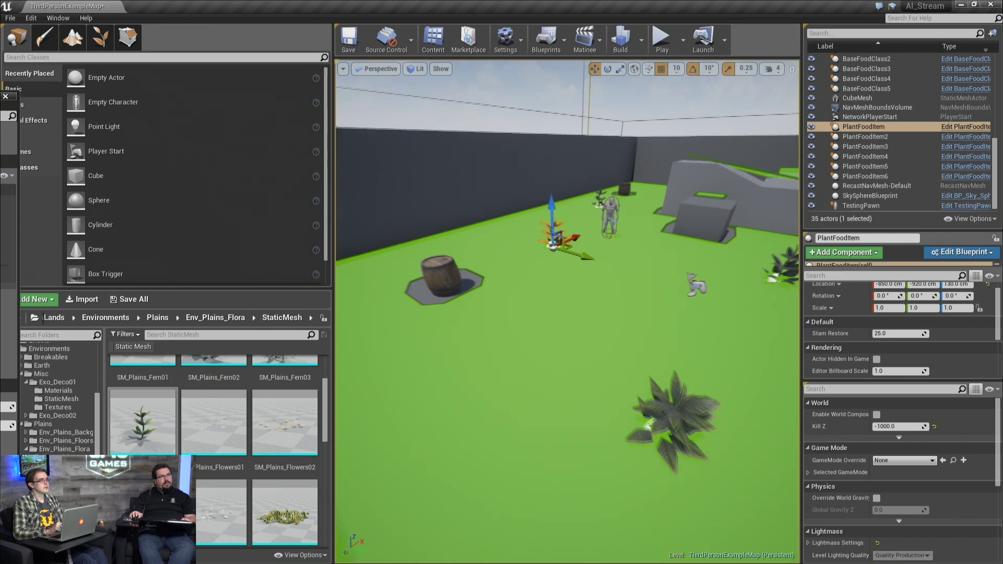
{"action": "left_click", "coordinate": [454, 282]}
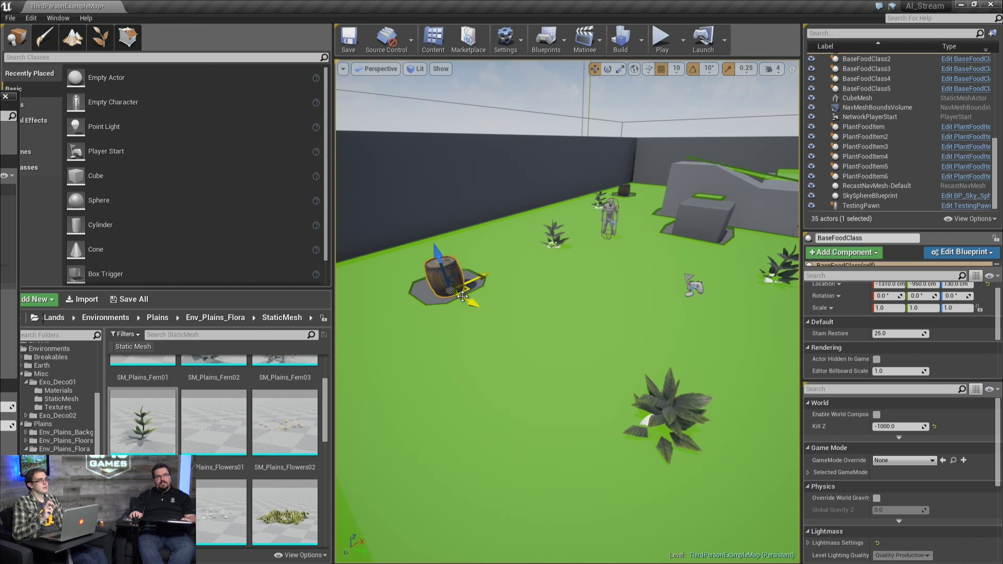
{"action": "left_click_drag", "start_coordinate": [472, 299], "coordinate": [482, 312]}
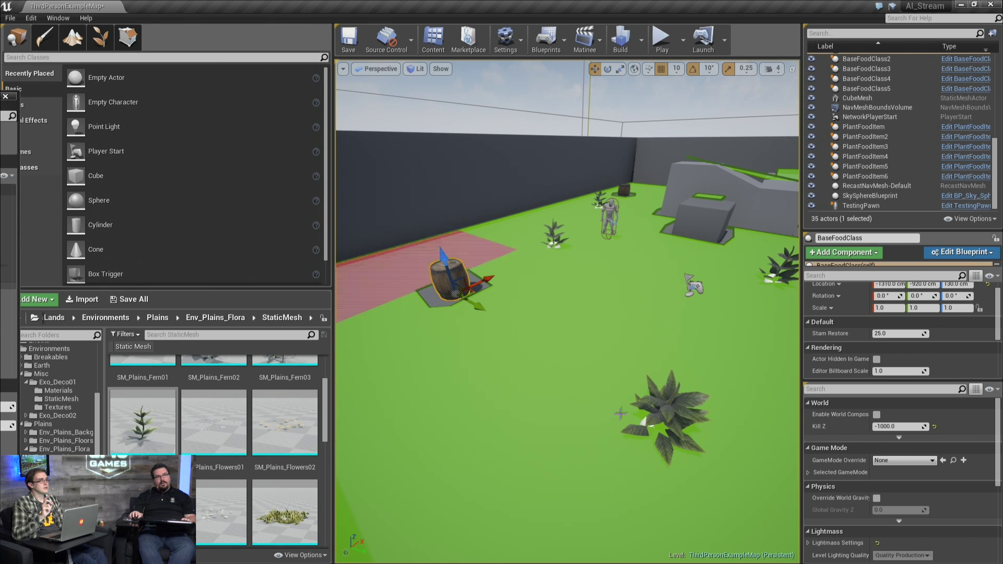
Select the PlantFoodItem3 plant, try the console command "show collision", and turn on collision display in the level viewport
{"action": "left_click", "coordinate": [674, 407]}
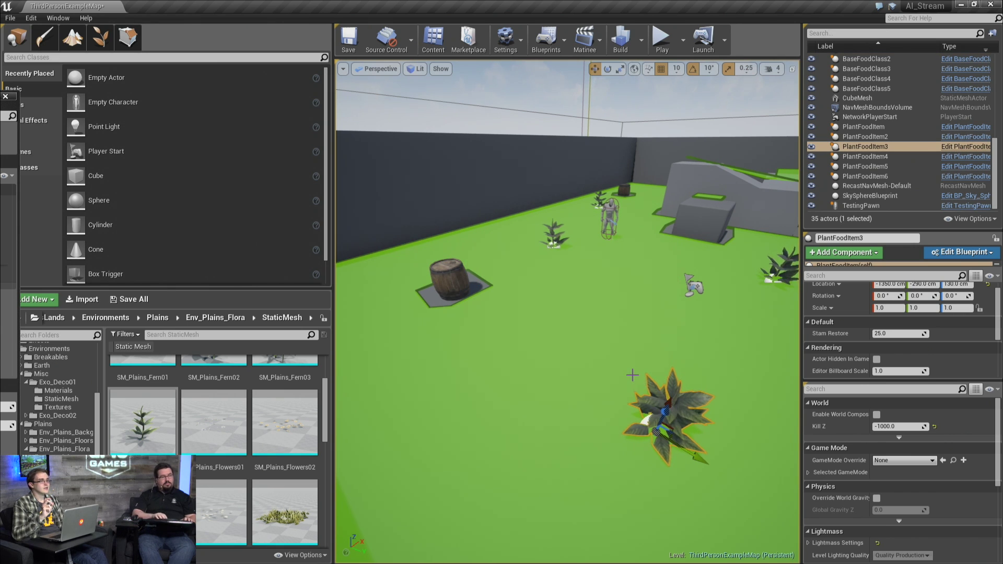
{"action": "key", "text": "grave"}
{"action": "type", "text": "show collision"}
{"action": "key", "text": "Return"}
{"action": "left_click_drag", "start_coordinate": [636, 355], "coordinate": [418, 162]}
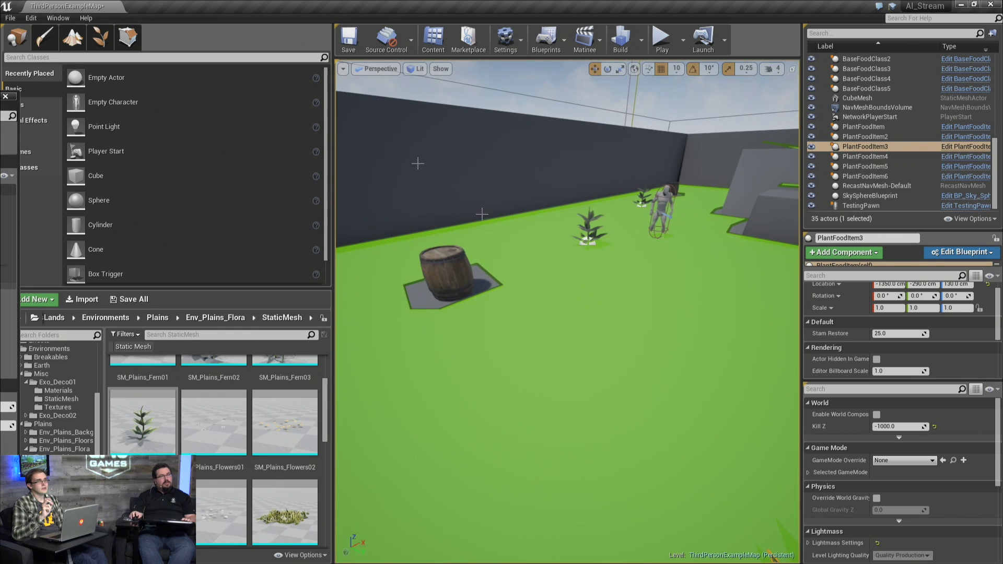
{"action": "left_click", "coordinate": [440, 69]}
{"action": "left_click", "coordinate": [434, 128]}
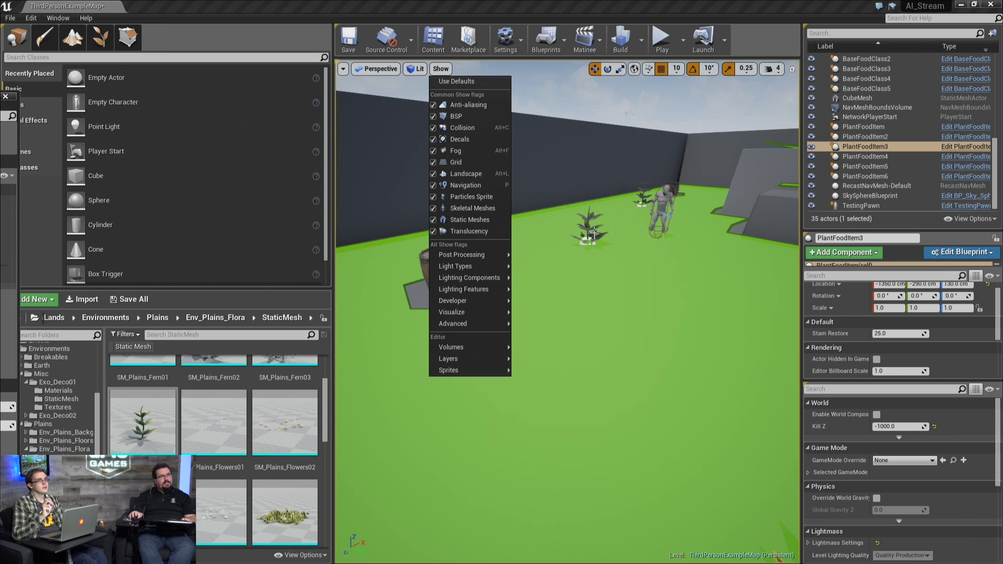
{"action": "mouse_move", "coordinate": [651, 189]}
{"action": "right_mouse_down"}
{"action": "mouse_move", "coordinate": [631, 186]}
{"action": "mouse_move", "coordinate": [668, 185]}
{"action": "mouse_move", "coordinate": [595, 168]}
{"action": "mouse_move", "coordinate": [661, 180]}
{"action": "mouse_move", "coordinate": [648, 177]}
{"action": "right_mouse_up"}
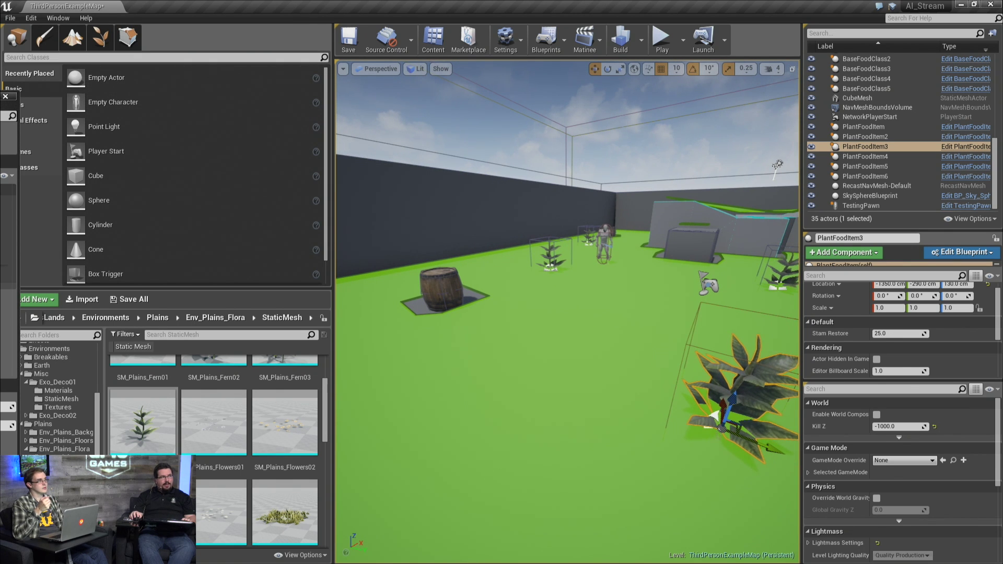
Open the barrel's SM_WoodenBarrel_Intact mesh from the level and filter its details by "nav"
{"action": "left_click", "coordinate": [439, 290]}
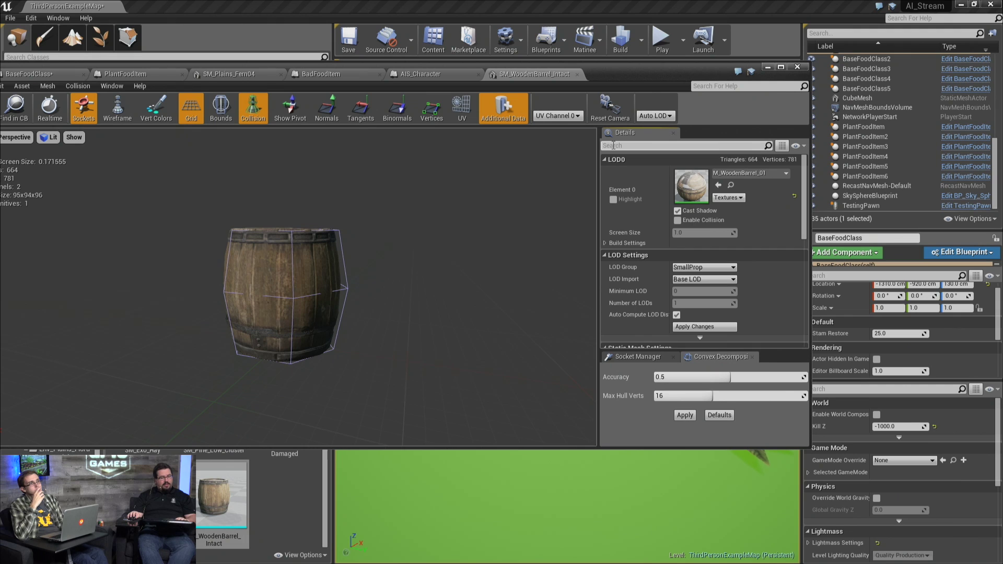
{"action": "left_click", "coordinate": [613, 146]}
{"action": "type", "text": "nav"}
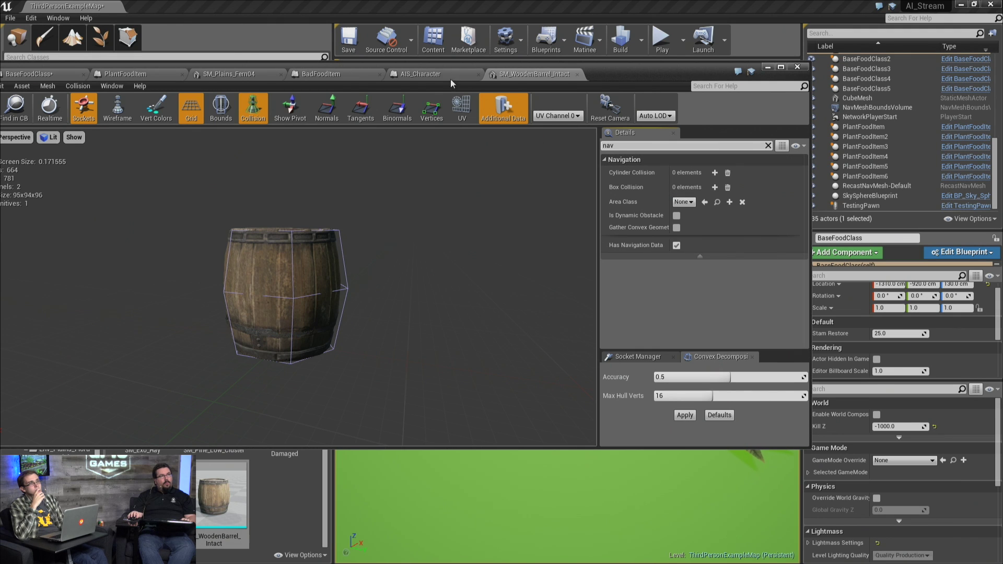
Compare the collision shapes and navigation settings of SM_Plains_Fern04 and SM_WoodenBarrel_Intact, and re-examine the navigation mesh around them in the level
{"action": "left_click", "coordinate": [220, 74]}
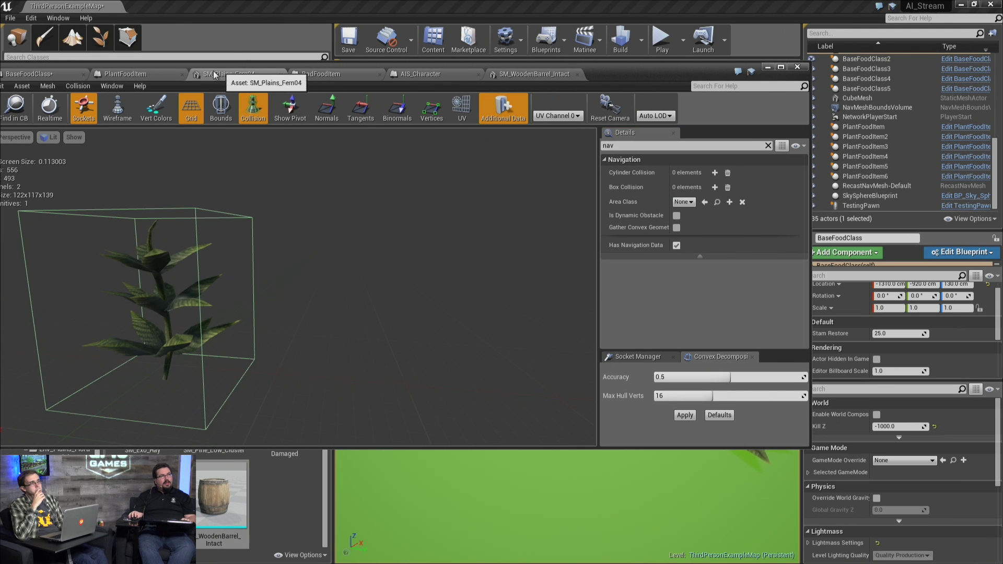
{"action": "left_click", "coordinate": [529, 77]}
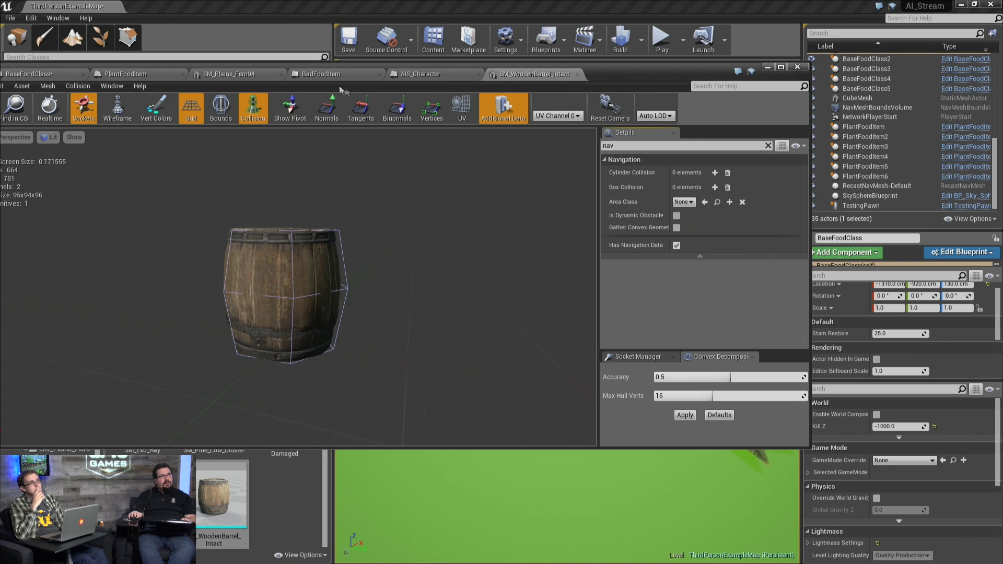
{"action": "left_click", "coordinate": [344, 269]}
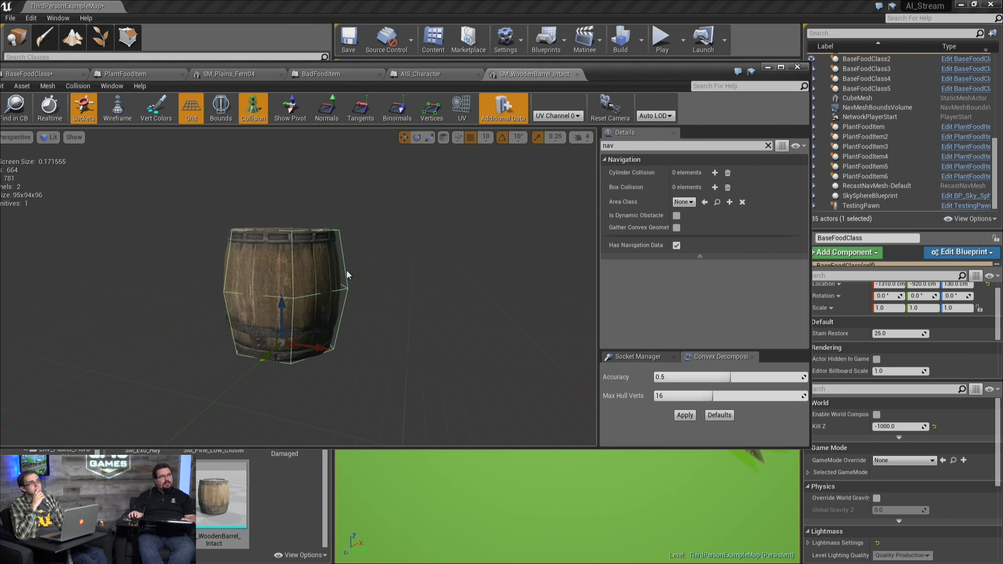
{"action": "left_click", "coordinate": [225, 73]}
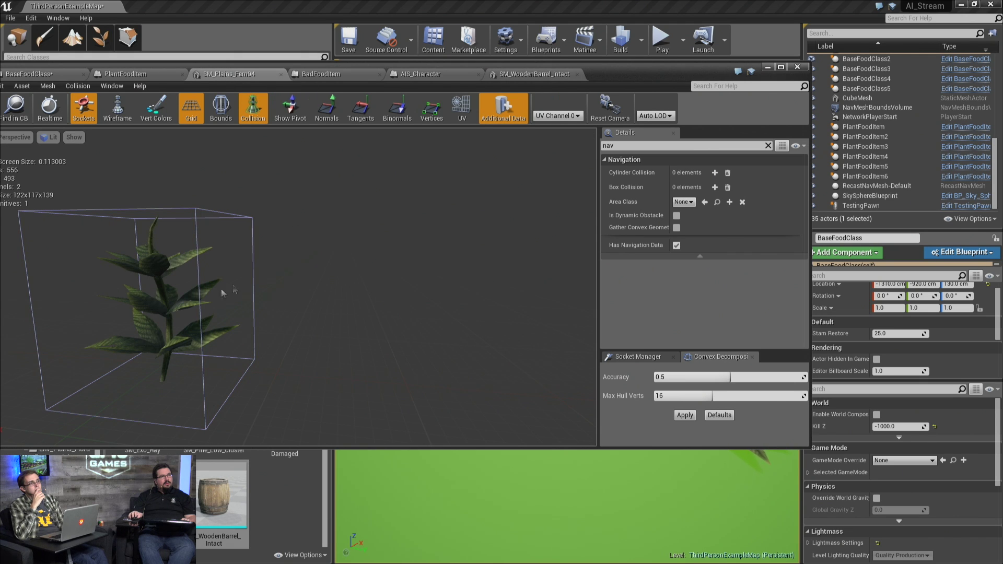
{"action": "left_click", "coordinate": [253, 267]}
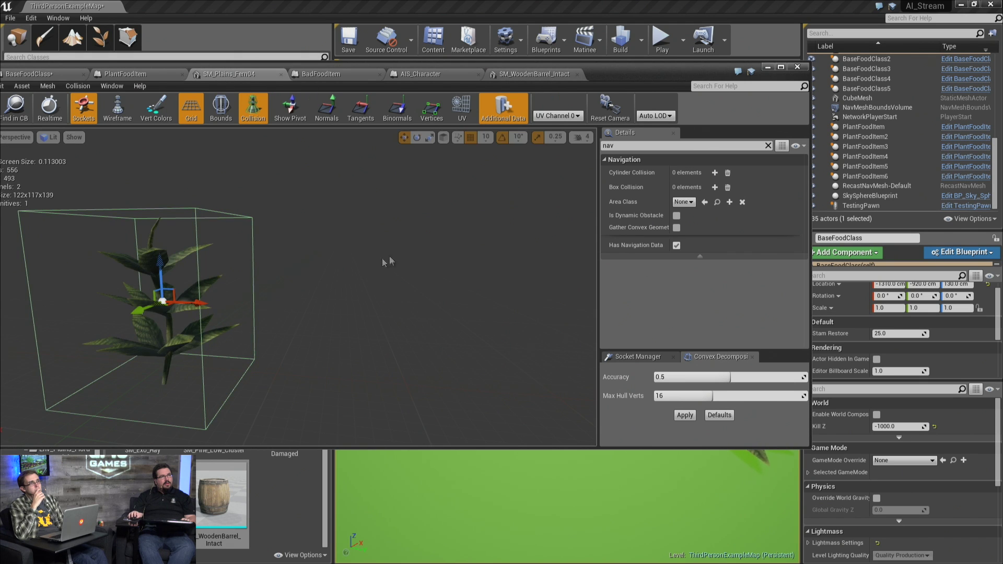
{"action": "left_click", "coordinate": [526, 76]}
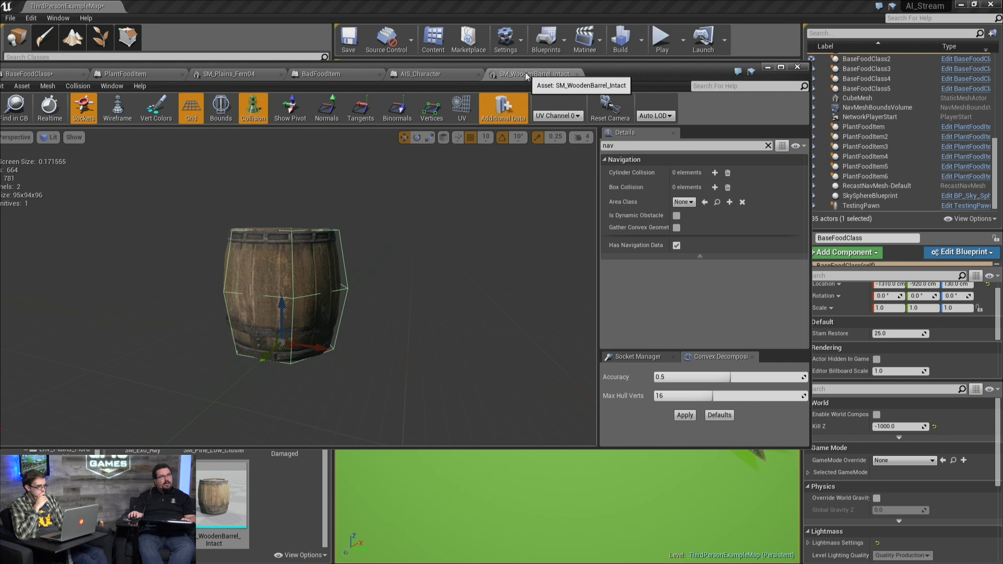
{"action": "left_click", "coordinate": [342, 75]}
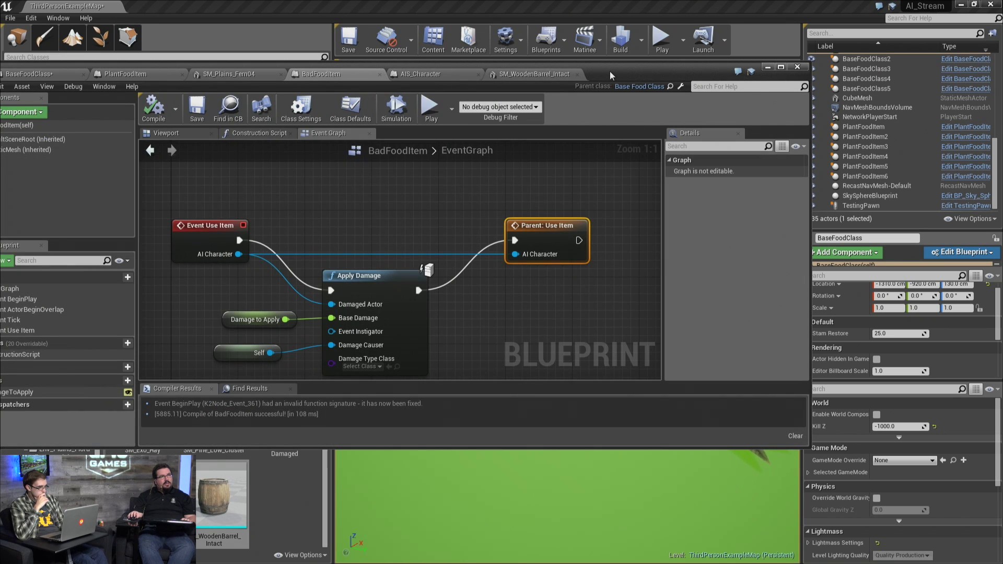
{"action": "left_click", "coordinate": [217, 74]}
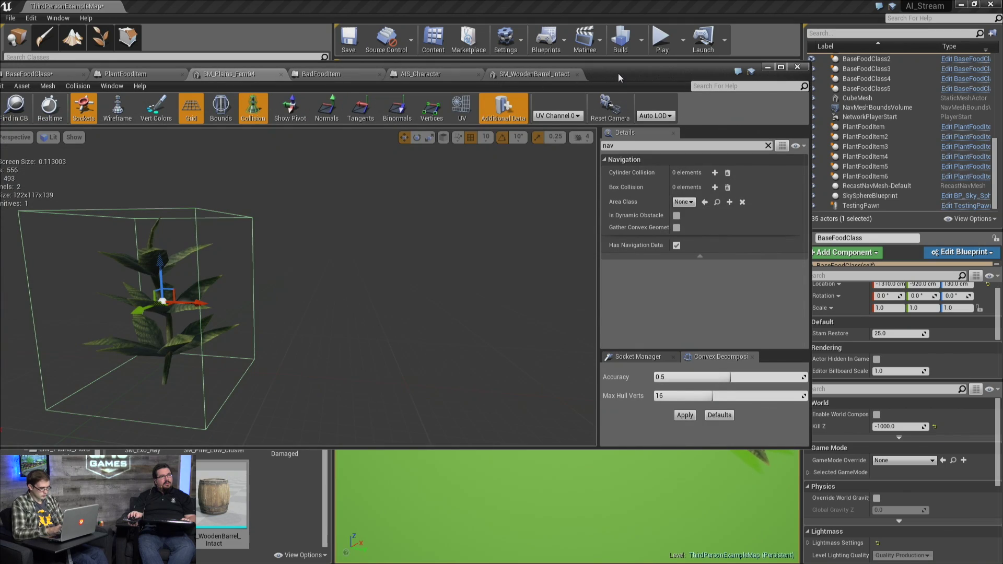
{"action": "left_click_drag", "start_coordinate": [619, 71], "coordinate": [0, 83]}
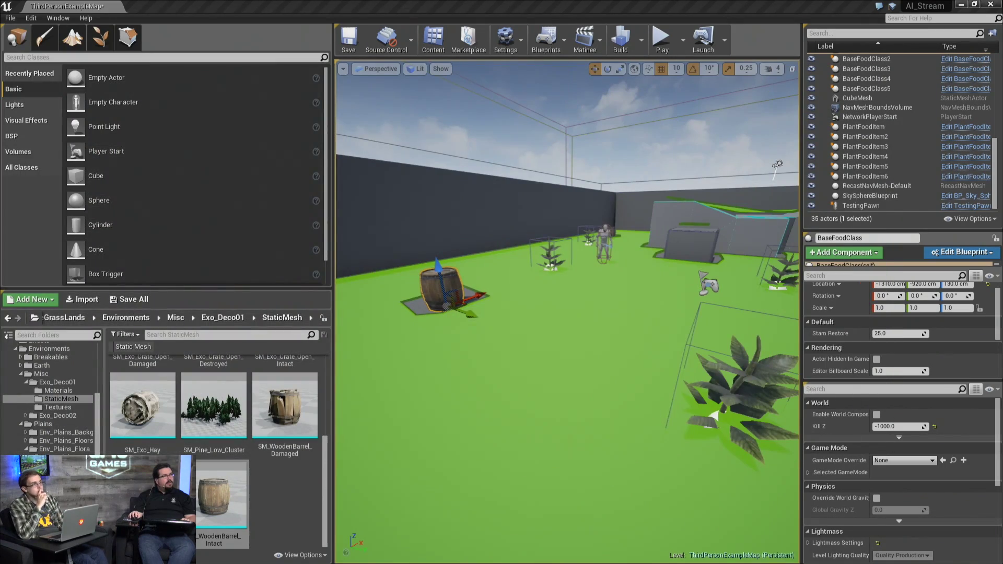
{"action": "right_click_drag", "start_coordinate": [490, 274], "coordinate": [527, 272]}
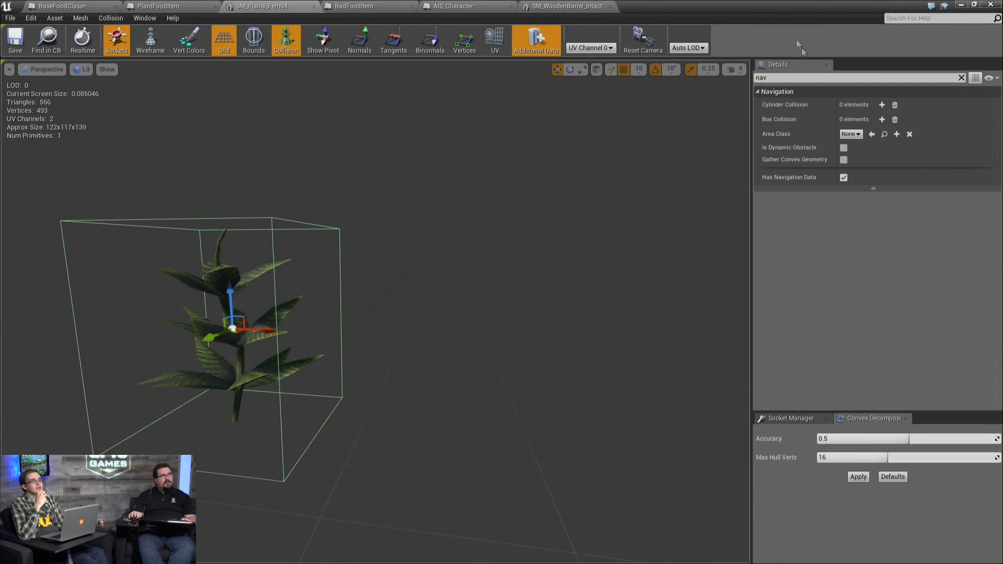
Search SM_Plains_Fern04's details for "ob" and clear the search again
{"action": "left_click", "coordinate": [962, 78]}
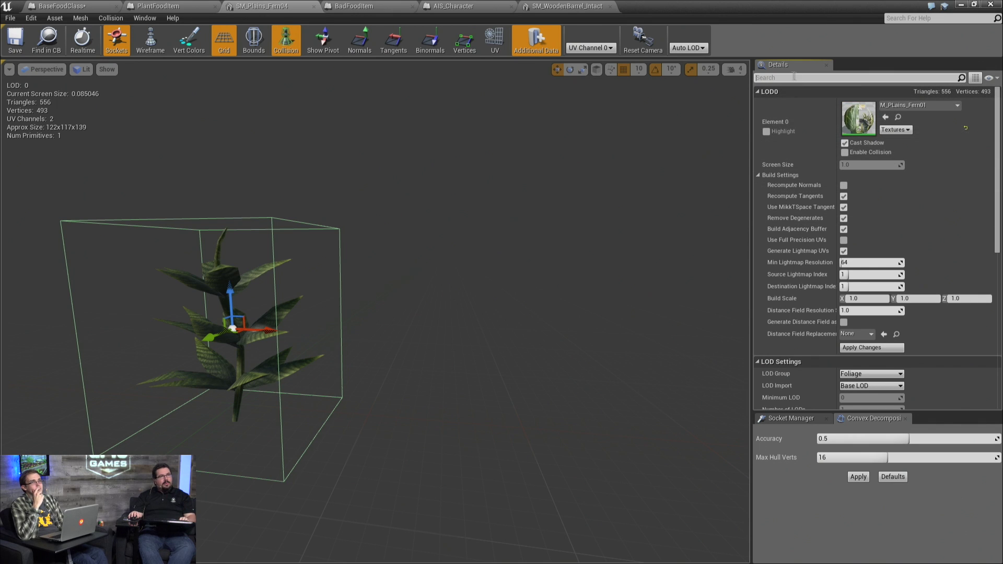
{"action": "type", "text": "ob"}
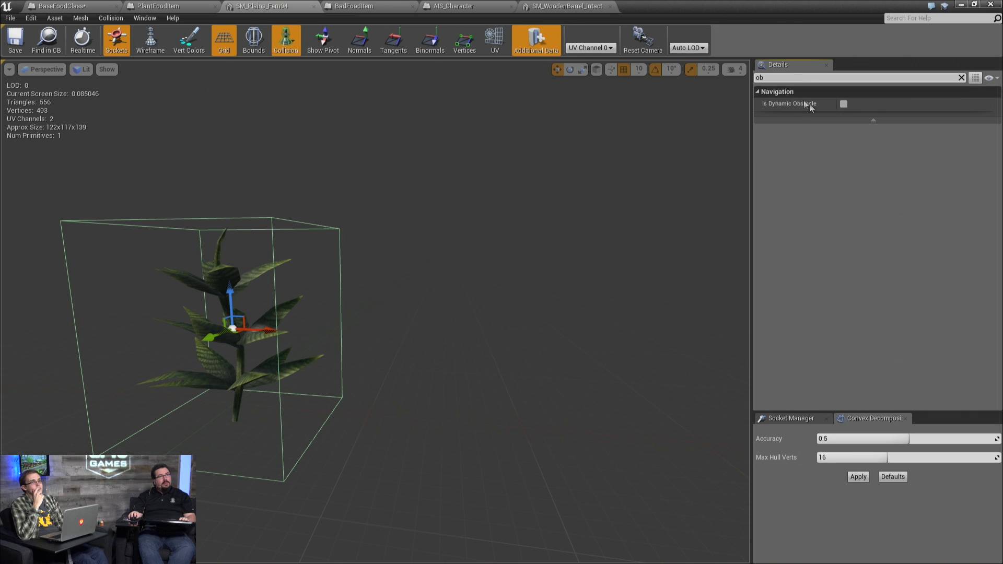
{"action": "key", "text": "BackSpace"}
{"action": "key", "text": "BackSpace"}
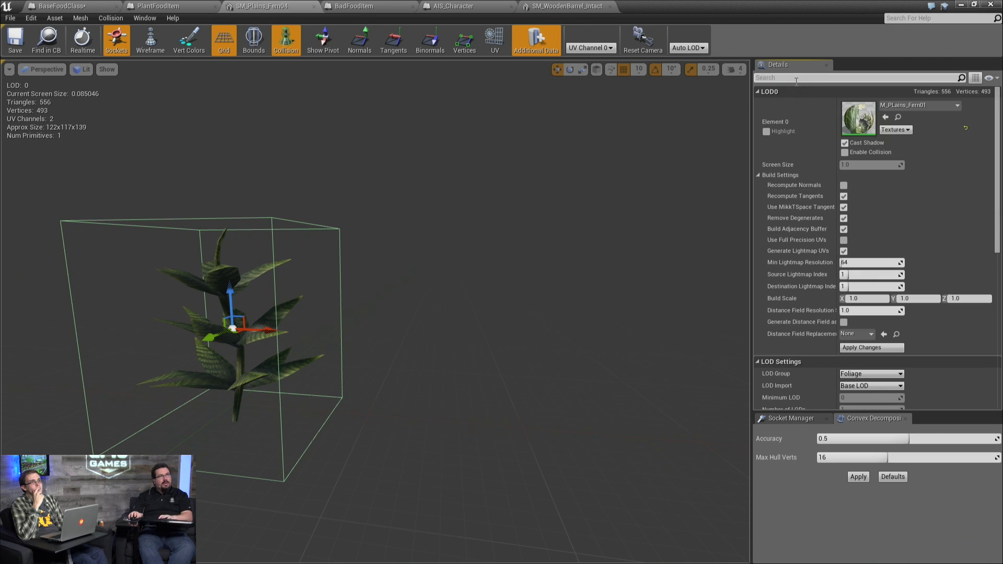
Expand SM_Plains_Fern04's advanced navigation settings and turn off Customized Collision for the mesh
{"action": "scroll", "coordinate": [932, 331], "scroll_direction": "down", "scroll_amount": 8}
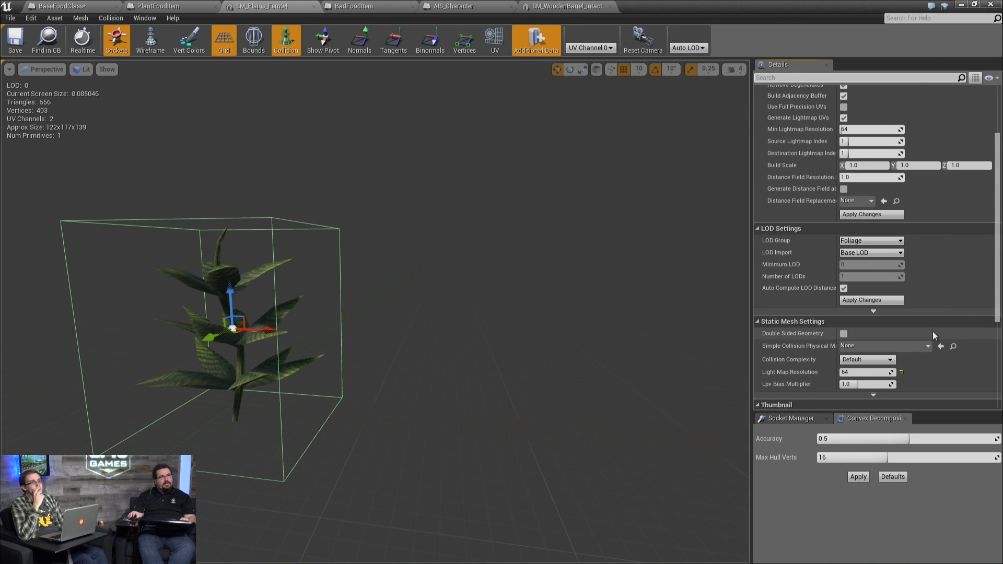
{"action": "scroll", "coordinate": [933, 335], "scroll_direction": "down", "scroll_amount": 5}
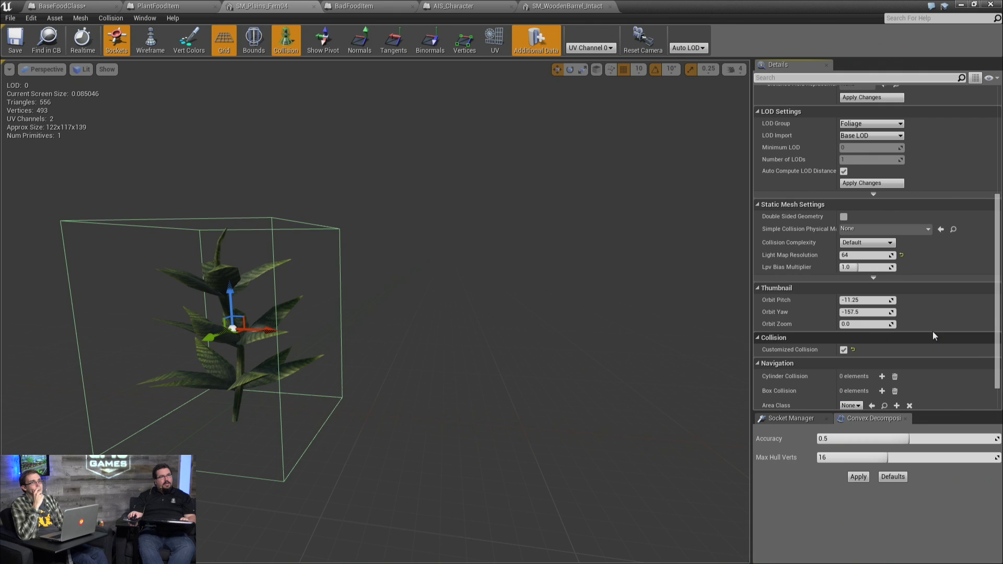
{"action": "scroll", "coordinate": [935, 336], "scroll_direction": "down", "scroll_amount": 2}
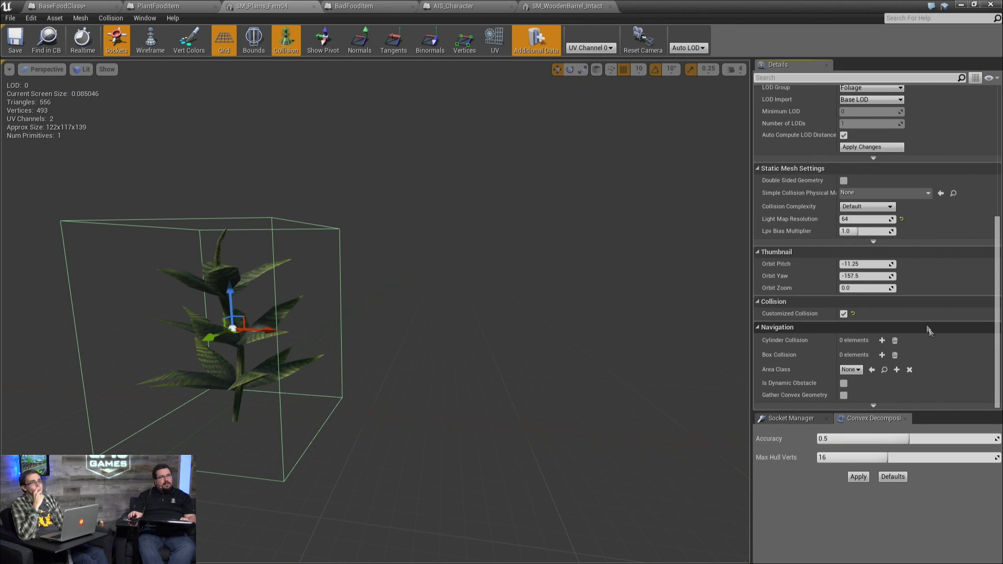
{"action": "left_click", "coordinate": [823, 406]}
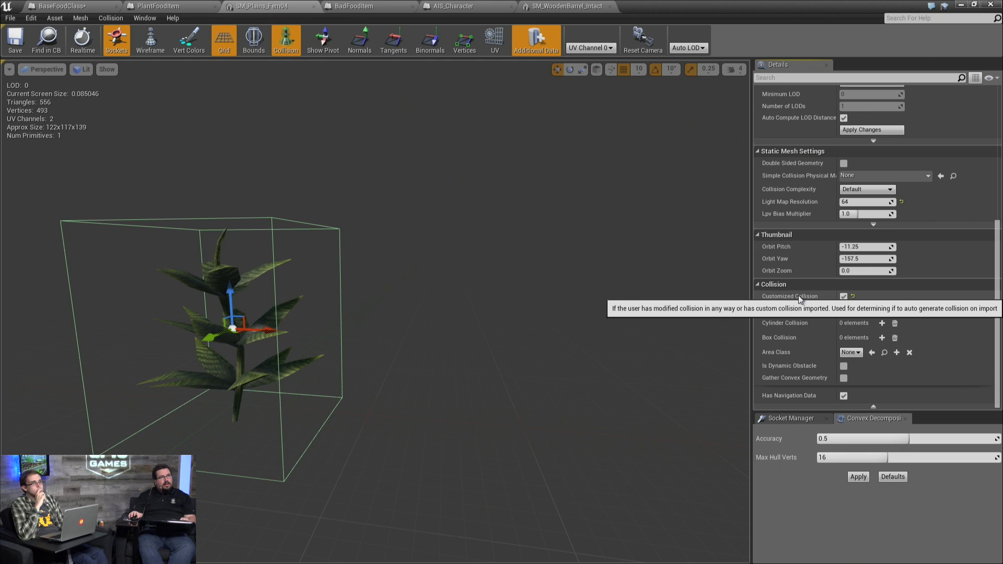
{"action": "left_click", "coordinate": [843, 297]}
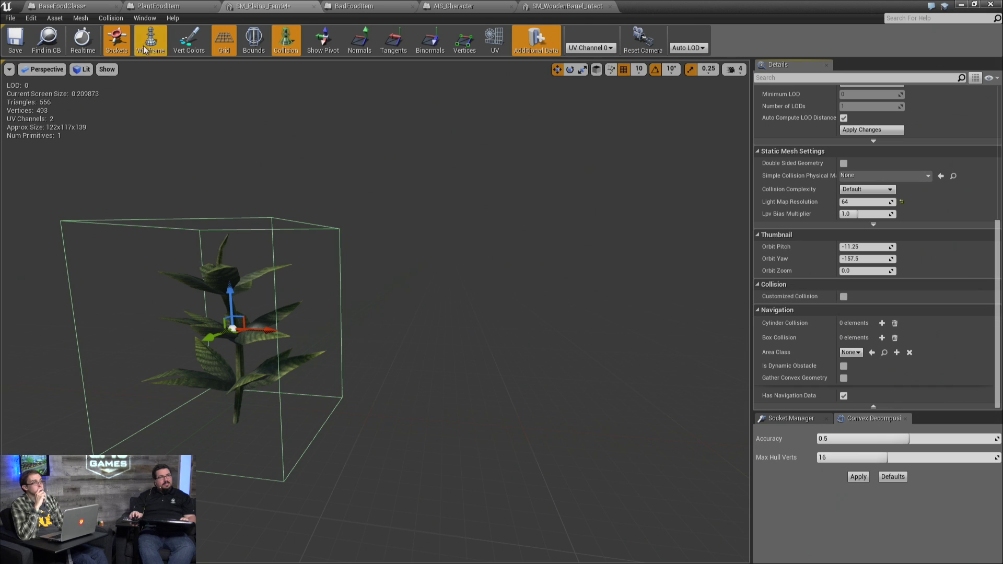
Save the SM_Plains_Fern04 mesh and uncover the level view around the plant food items
{"action": "left_click", "coordinate": [15, 44]}
{"action": "left_click_drag", "start_coordinate": [863, 7], "coordinate": [12, 102]}
{"action": "right_click_drag", "start_coordinate": [568, 224], "coordinate": [500, 229]}
Move PlantFoodItem2 along the floor to Y -110 cm, snapping it down to the ground, to test the navigation mesh around it
{"action": "left_click", "coordinate": [496, 257]}
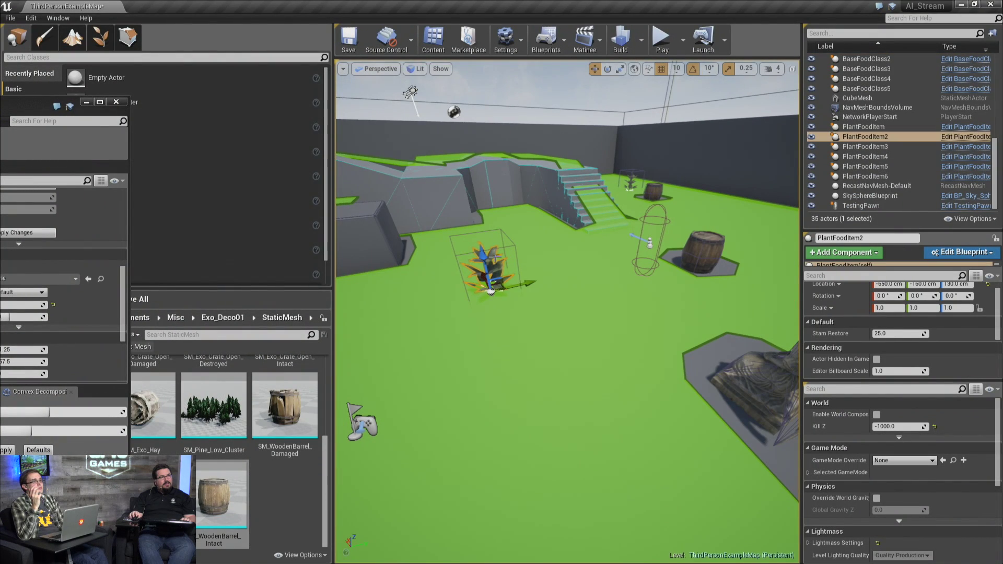
{"action": "left_click_drag", "start_coordinate": [525, 279], "coordinate": [517, 244]}
{"action": "right_click_drag", "start_coordinate": [611, 243], "coordinate": [610, 241]}
{"action": "key", "text": "End"}
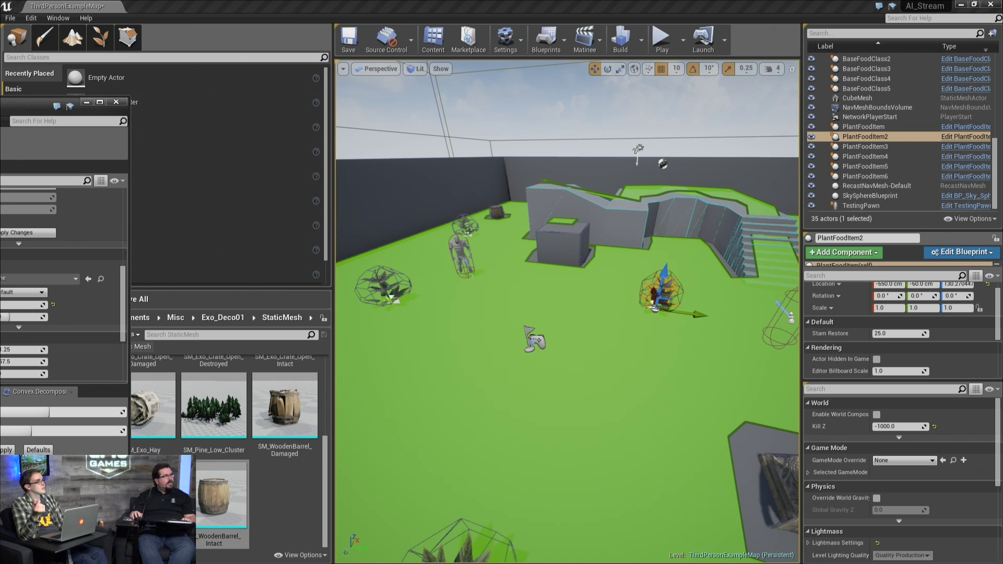
{"action": "right_click_drag", "start_coordinate": [687, 338], "coordinate": [676, 333]}
{"action": "left_click_drag", "start_coordinate": [720, 329], "coordinate": [700, 324]}
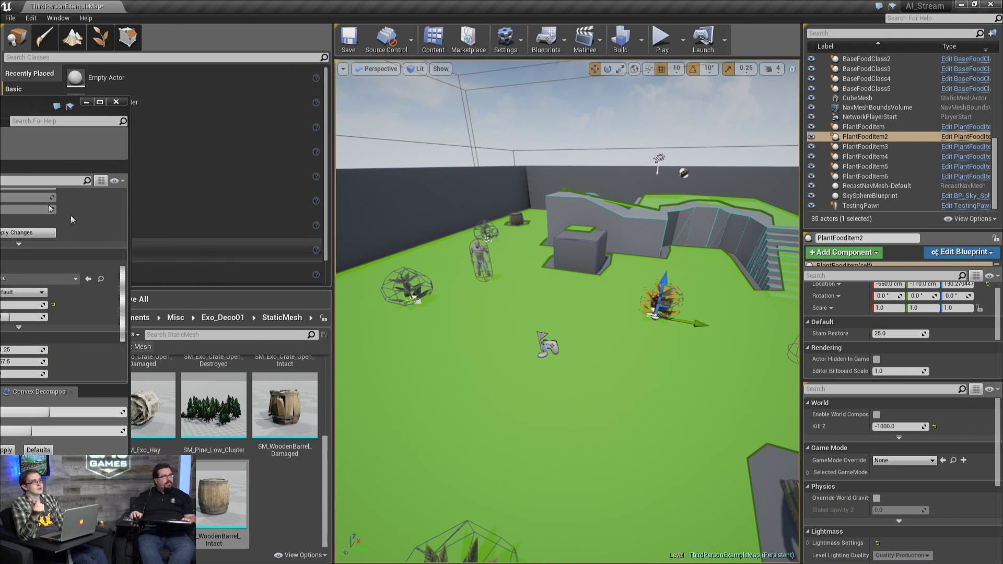
Examine SM_Plains_Fern04's collision shape and its LOD, build, collision and navigation settings
{"action": "left_click_drag", "start_coordinate": [1, 107], "coordinate": [743, 145]}
{"action": "scroll", "coordinate": [829, 337], "scroll_direction": "up", "scroll_amount": 5}
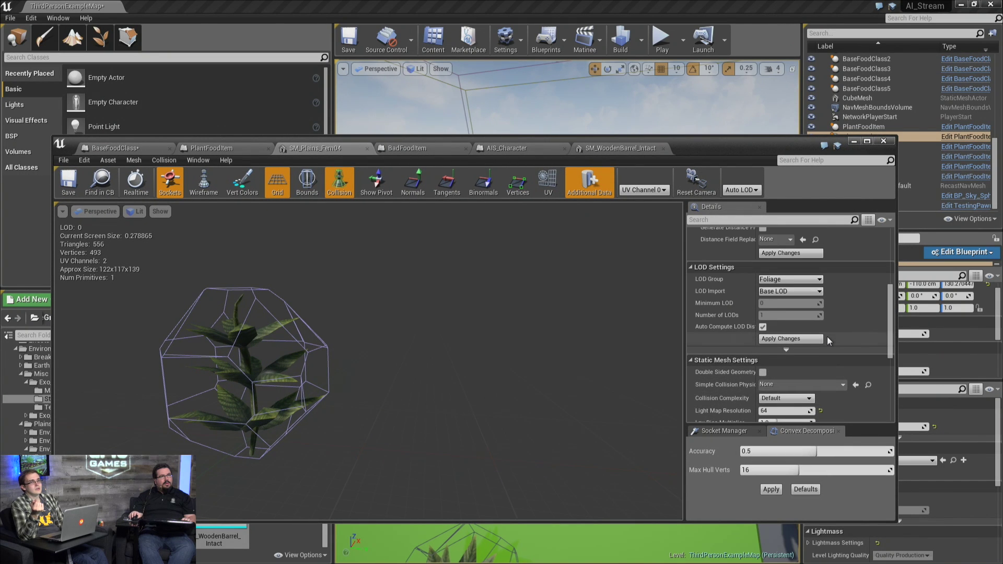
{"action": "scroll", "coordinate": [827, 337], "scroll_direction": "up", "scroll_amount": 2}
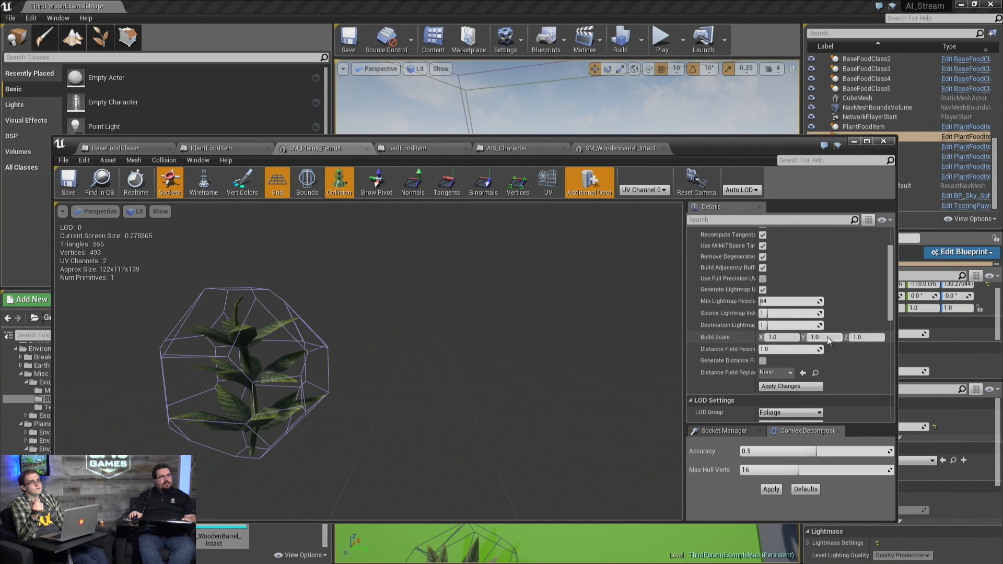
{"action": "scroll", "coordinate": [826, 337], "scroll_direction": "up", "scroll_amount": 2}
{"action": "scroll", "coordinate": [827, 337], "scroll_direction": "up", "scroll_amount": 2}
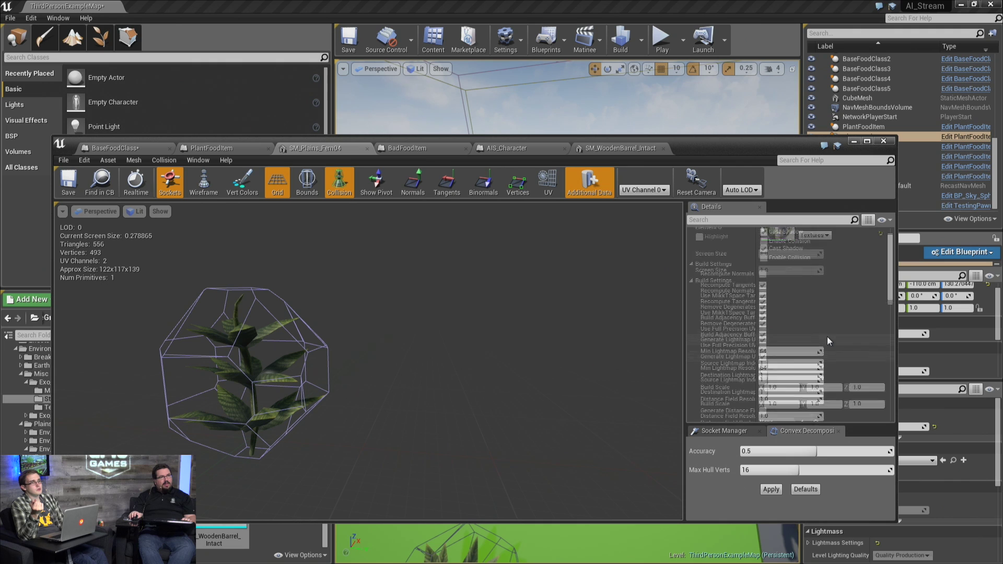
{"action": "scroll", "coordinate": [826, 337], "scroll_direction": "up", "scroll_amount": 1}
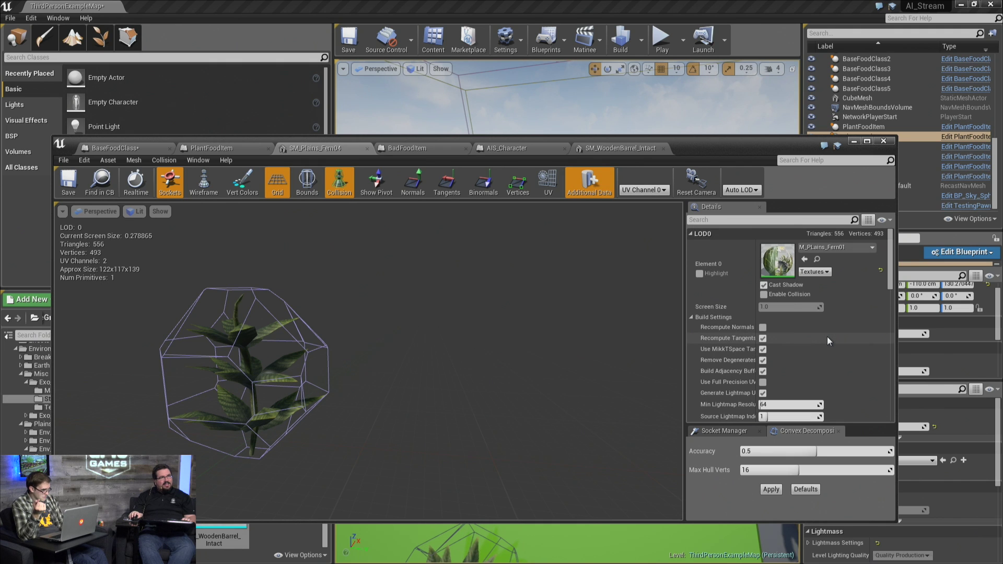
{"action": "scroll", "coordinate": [827, 337], "scroll_direction": "down", "scroll_amount": 10}
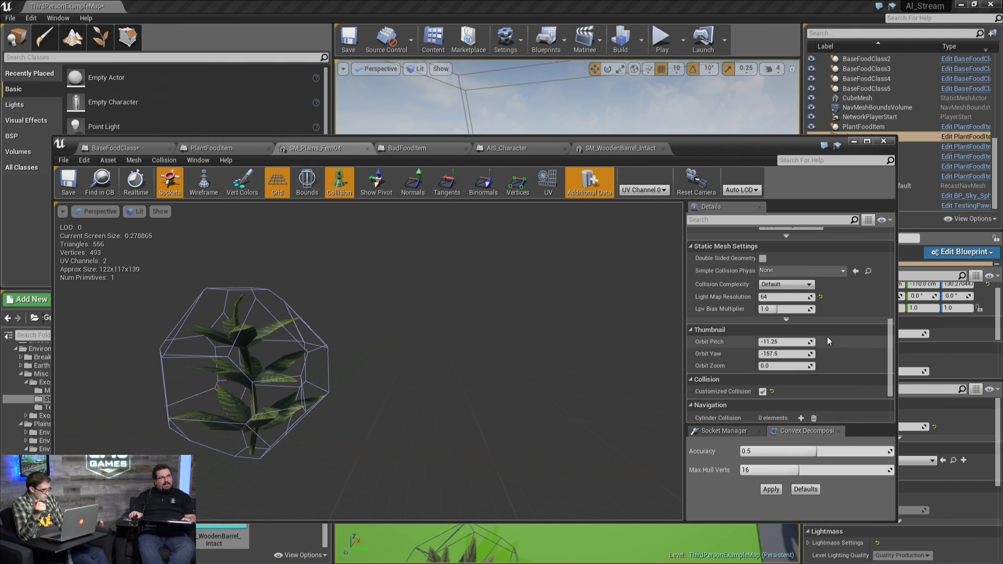
{"action": "scroll", "coordinate": [828, 340], "scroll_direction": "down", "scroll_amount": 2}
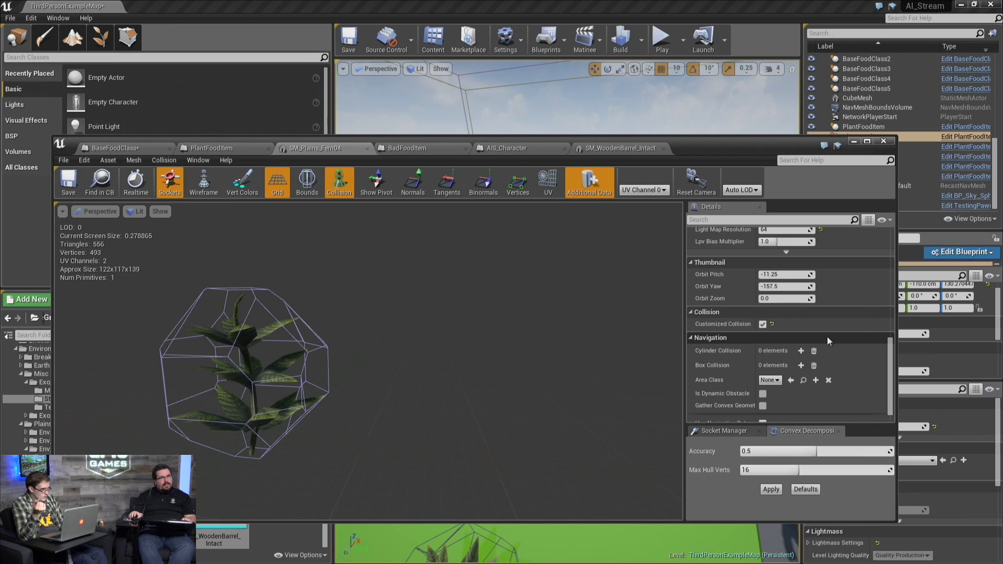
{"action": "scroll", "coordinate": [827, 341], "scroll_direction": "down", "scroll_amount": 1}
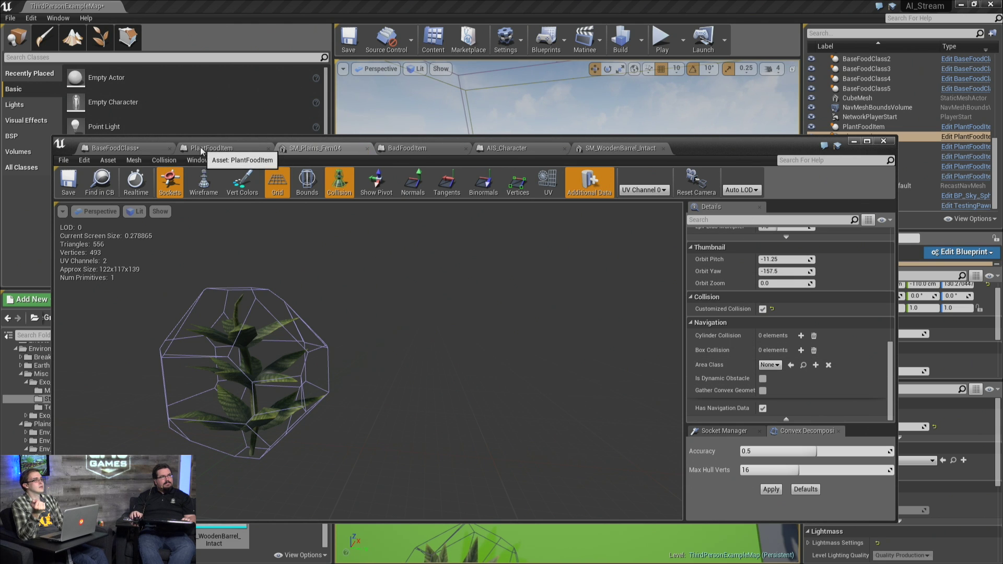
Select PlantFoodItem's inherited StaticMesh component and clear the "nav" filter from its details
{"action": "left_click", "coordinate": [108, 150]}
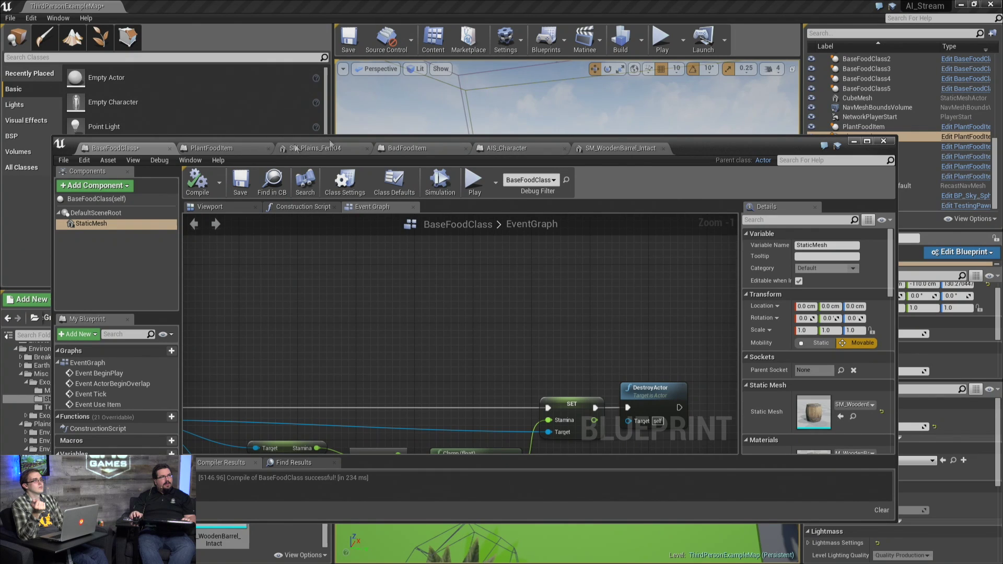
{"action": "left_click", "coordinate": [234, 150]}
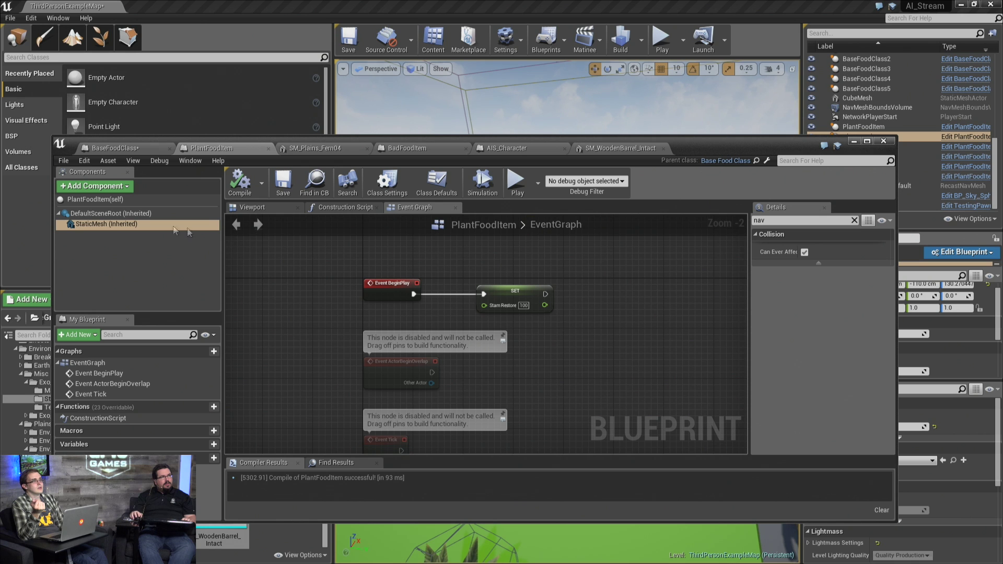
{"action": "left_click", "coordinate": [104, 199]}
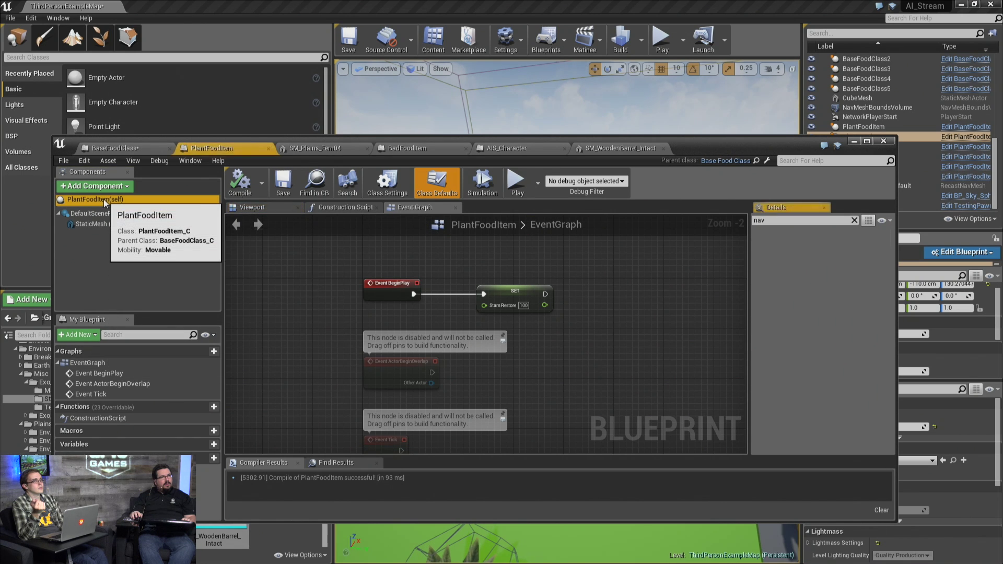
{"action": "left_click", "coordinate": [104, 224]}
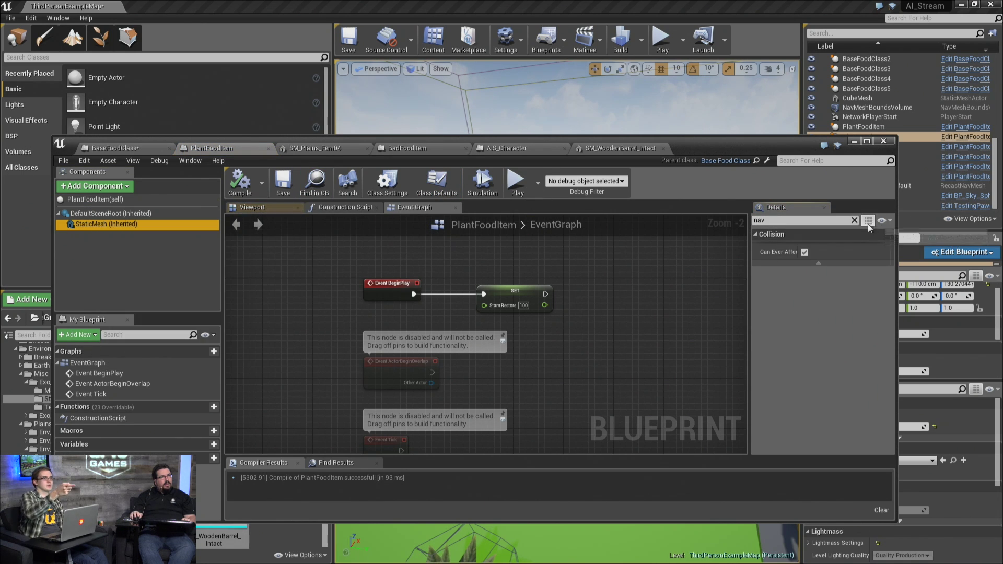
{"action": "left_click", "coordinate": [855, 221]}
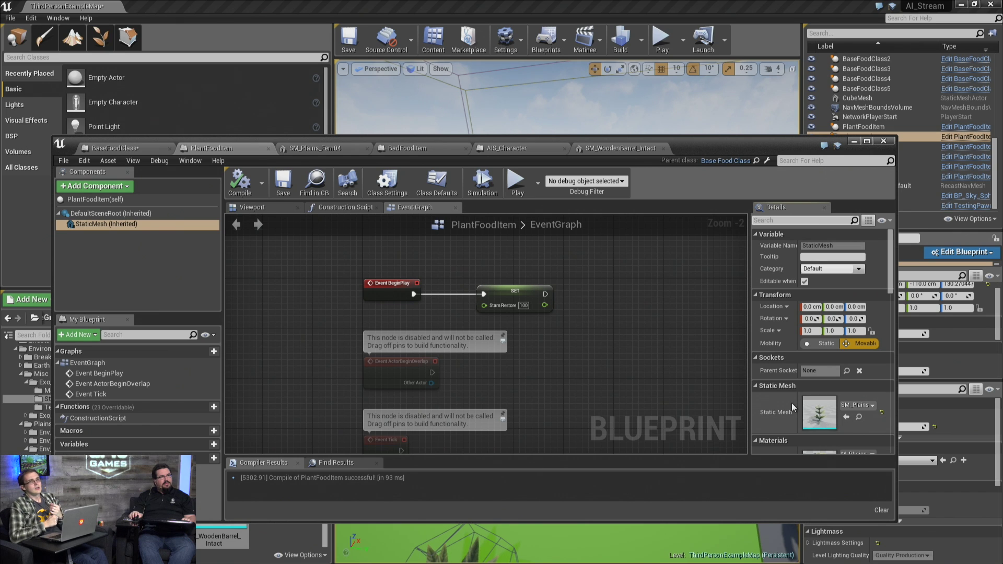
Examine the physics and collision settings of PlantFoodItem's StaticMesh, including the advanced collision options and Can Ever Affect Navigation
{"action": "scroll", "coordinate": [792, 403], "scroll_direction": "down", "scroll_amount": 8}
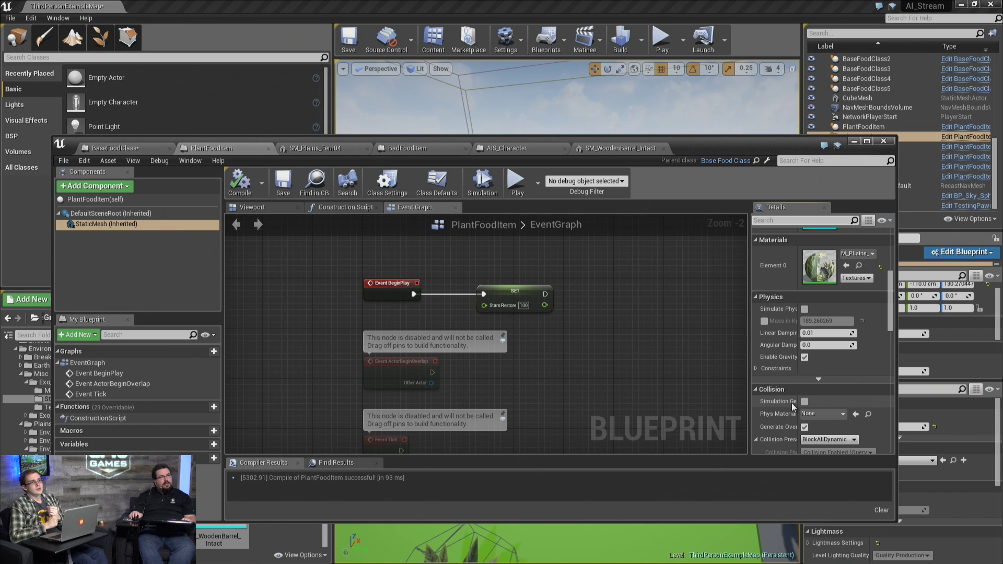
{"action": "scroll", "coordinate": [792, 403], "scroll_direction": "down", "scroll_amount": 4}
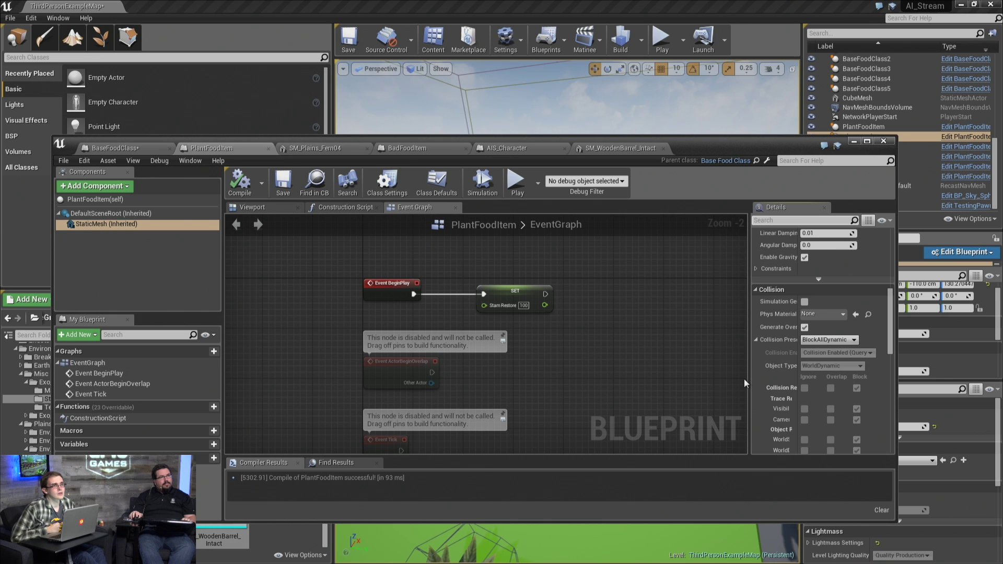
{"action": "left_click_drag", "start_coordinate": [748, 378], "coordinate": [612, 378]}
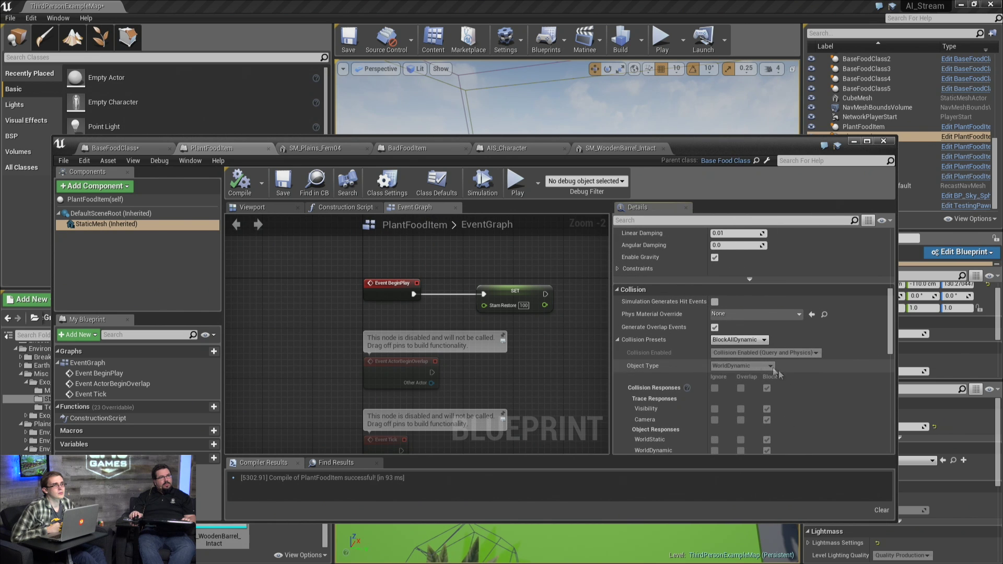
{"action": "scroll", "coordinate": [784, 375], "scroll_direction": "down", "scroll_amount": 4}
{"action": "scroll", "coordinate": [778, 425], "scroll_direction": "down", "scroll_amount": 6}
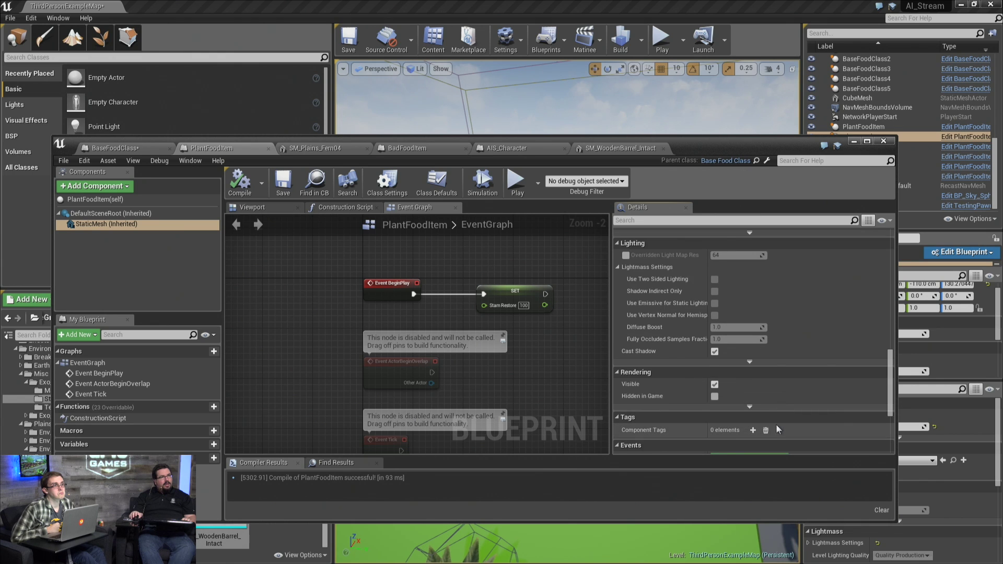
{"action": "scroll", "coordinate": [778, 426], "scroll_direction": "down", "scroll_amount": 2}
{"action": "scroll", "coordinate": [759, 330], "scroll_direction": "up", "scroll_amount": 8}
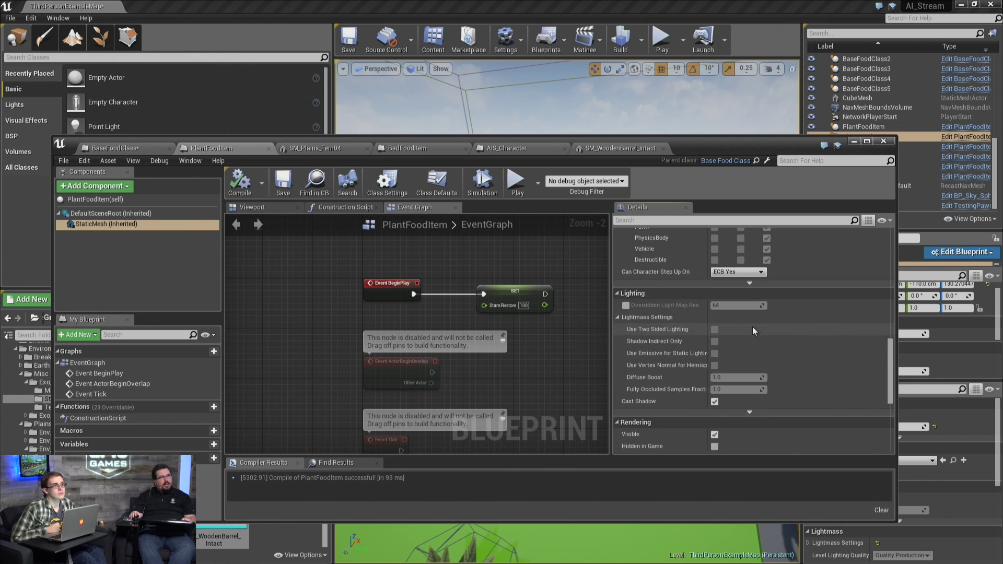
{"action": "left_click", "coordinate": [747, 350]}
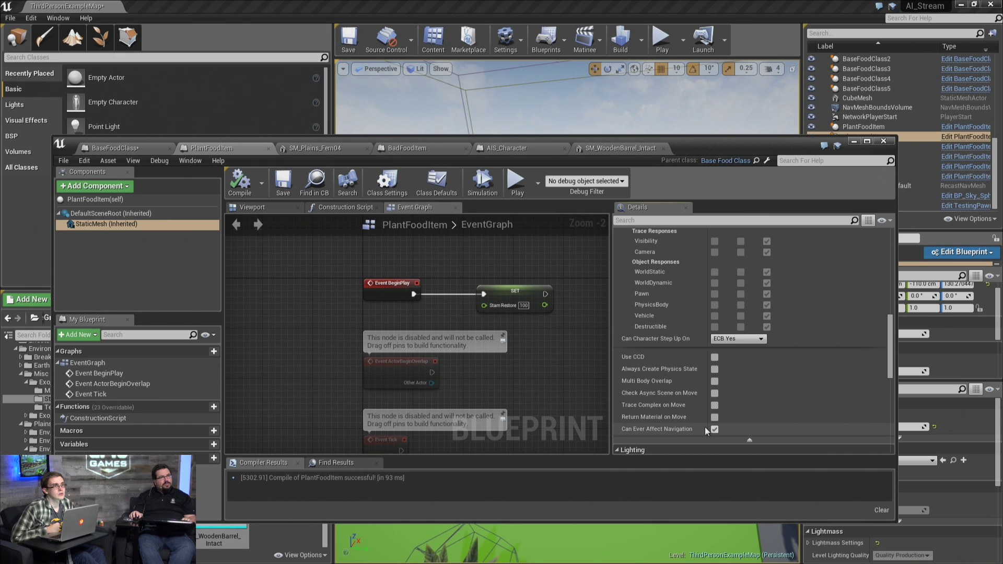
{"action": "scroll", "coordinate": [684, 424], "scroll_direction": "down", "scroll_amount": 10}
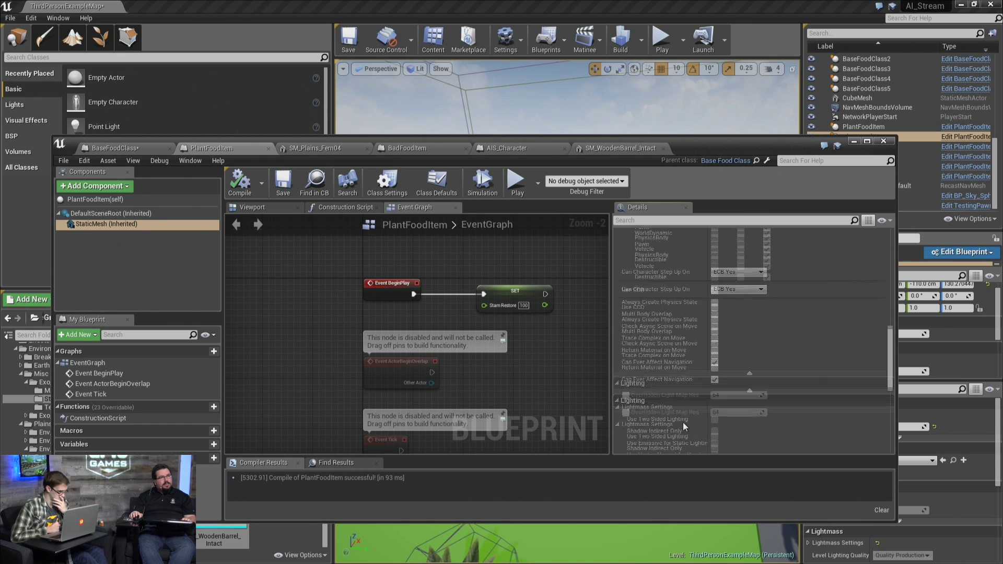
{"action": "scroll", "coordinate": [683, 422], "scroll_direction": "down", "scroll_amount": 6}
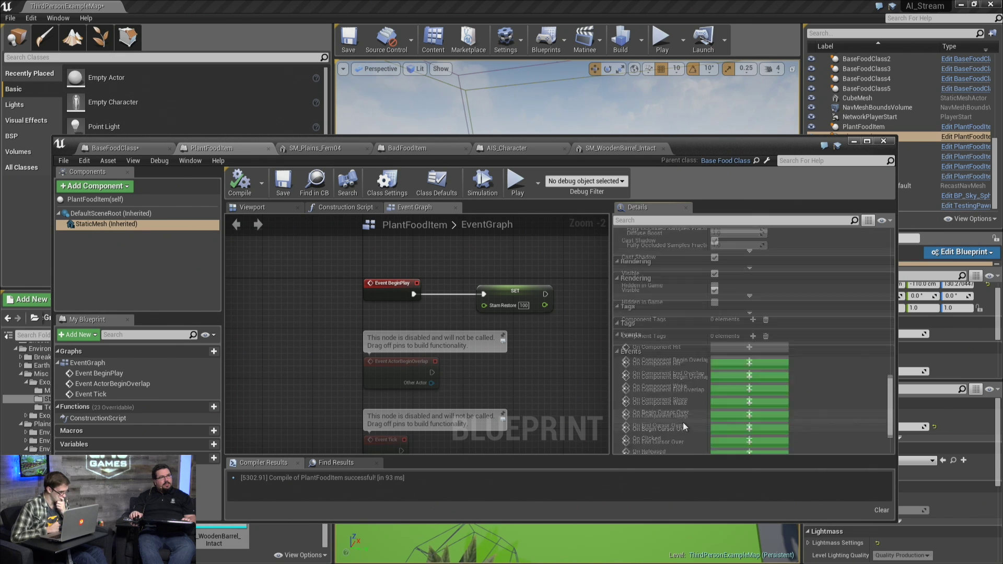
{"action": "scroll", "coordinate": [684, 422], "scroll_direction": "up", "scroll_amount": 4}
{"action": "scroll", "coordinate": [686, 422], "scroll_direction": "up", "scroll_amount": 10}
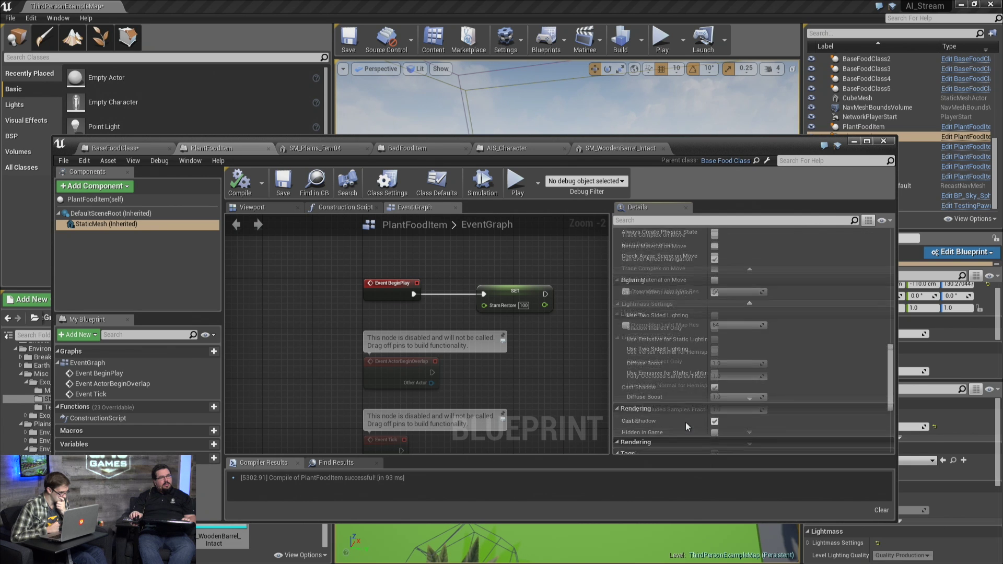
{"action": "scroll", "coordinate": [685, 427], "scroll_direction": "up", "scroll_amount": 2}
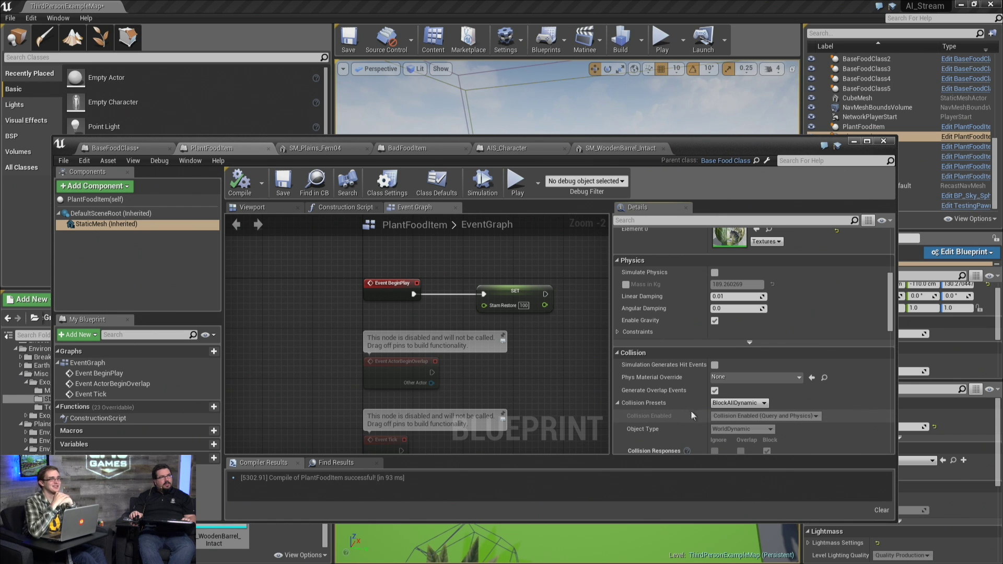
Examine the collision presets, responses and navigation option of BaseFoodClass's StaticMesh for comparison with PlantFoodItem
{"action": "left_click", "coordinate": [110, 148]}
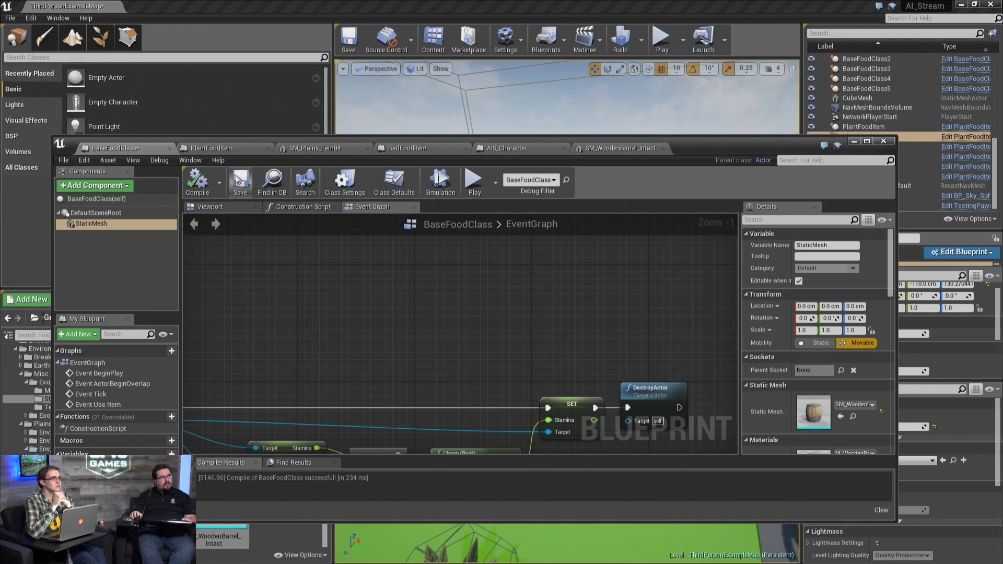
{"action": "left_click", "coordinate": [99, 220]}
{"action": "scroll", "coordinate": [772, 386], "scroll_direction": "down", "scroll_amount": 2}
{"action": "scroll", "coordinate": [771, 387], "scroll_direction": "down", "scroll_amount": 1}
{"action": "left_click_drag", "start_coordinate": [740, 366], "coordinate": [563, 374]}
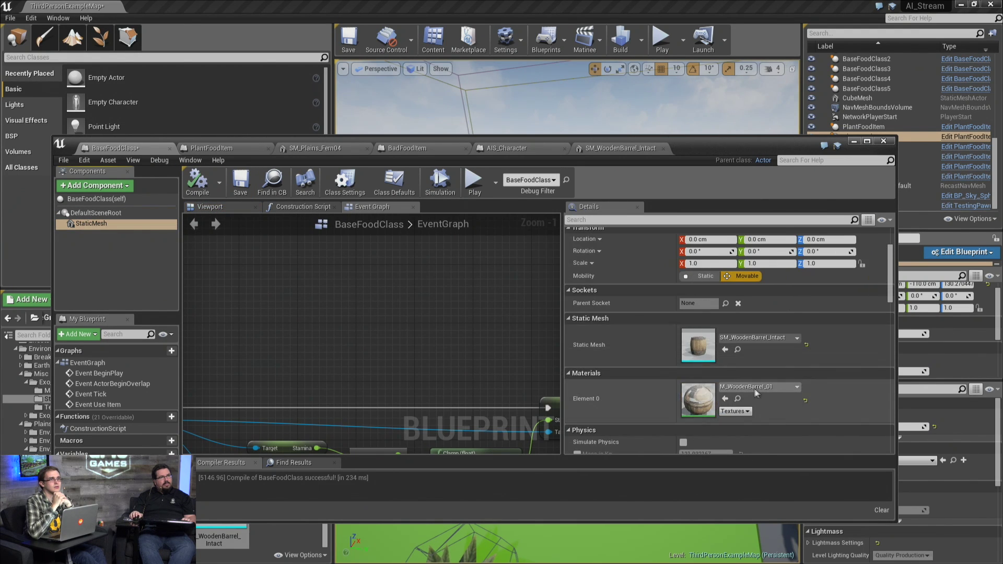
{"action": "scroll", "coordinate": [757, 393], "scroll_direction": "down", "scroll_amount": 6}
{"action": "scroll", "coordinate": [757, 390], "scroll_direction": "down", "scroll_amount": 5}
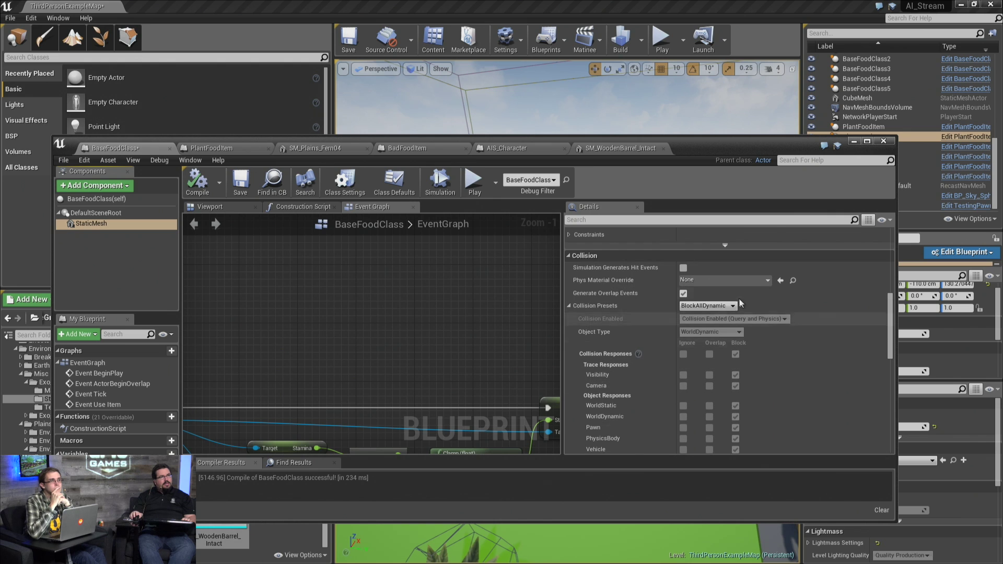
{"action": "scroll", "coordinate": [745, 393], "scroll_direction": "down", "scroll_amount": 5}
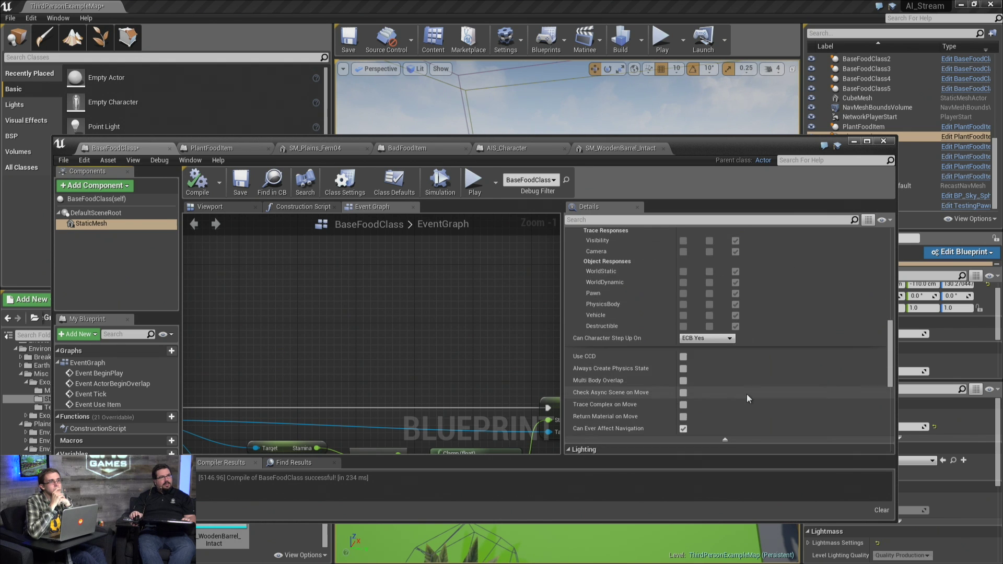
{"action": "scroll", "coordinate": [747, 396], "scroll_direction": "up", "scroll_amount": 8}
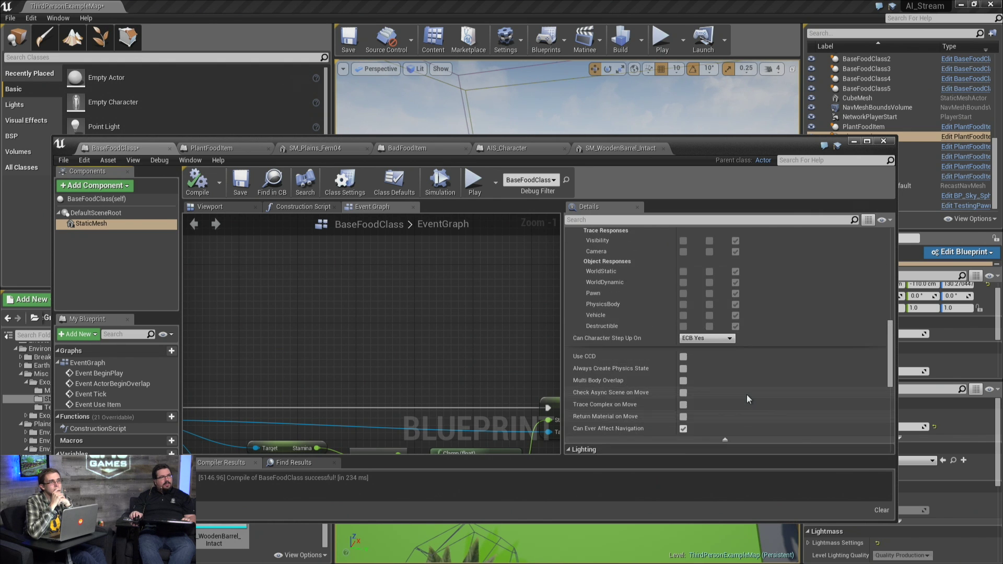
{"action": "scroll", "coordinate": [747, 394], "scroll_direction": "up", "scroll_amount": 10}
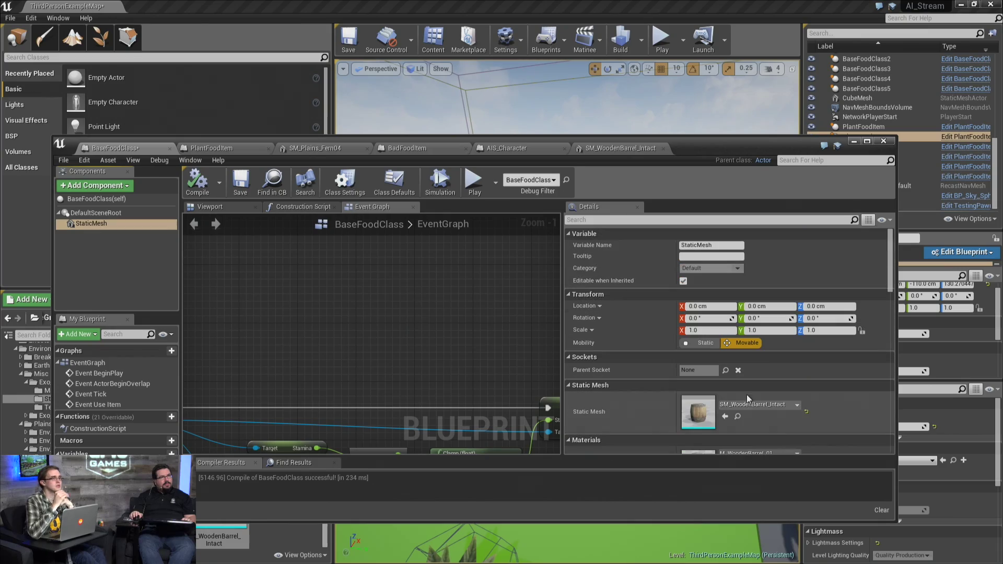
Pick SM_Exo_Crate_Open_Intact from the Exo_Deco01 static meshes and use it as PlantFoodItem's mesh in place of the fern
{"action": "mouse_move", "coordinate": [704, 147]}
{"action": "left_mouse_down"}
{"action": "mouse_move", "coordinate": [115, 147]}
{"action": "mouse_move", "coordinate": [685, 151]}
{"action": "left_mouse_up"}
{"action": "left_click", "coordinate": [835, 145]}
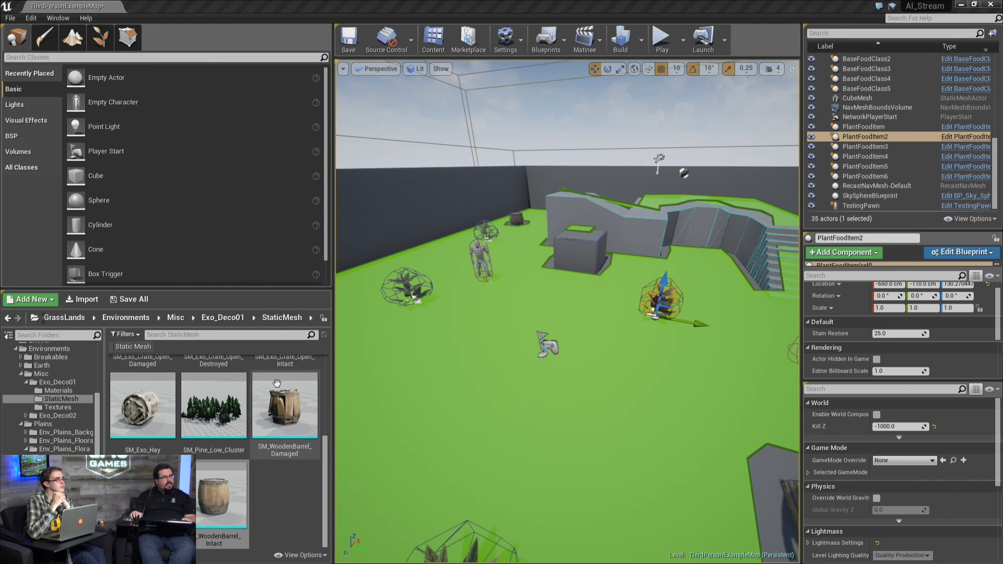
{"action": "scroll", "coordinate": [285, 398], "scroll_direction": "up", "scroll_amount": 8}
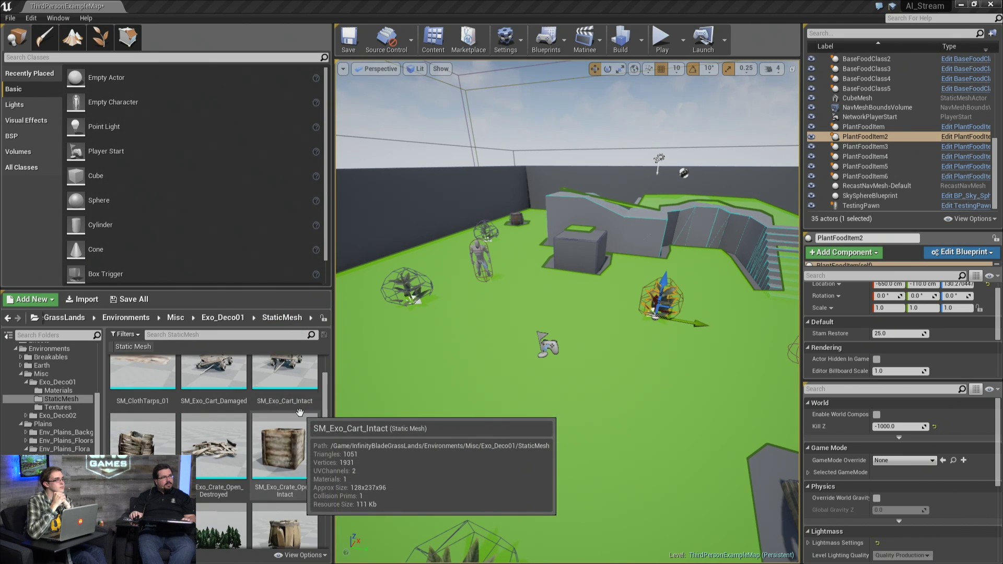
{"action": "scroll", "coordinate": [300, 412], "scroll_direction": "down", "scroll_amount": 1}
{"action": "left_click", "coordinate": [285, 415]}
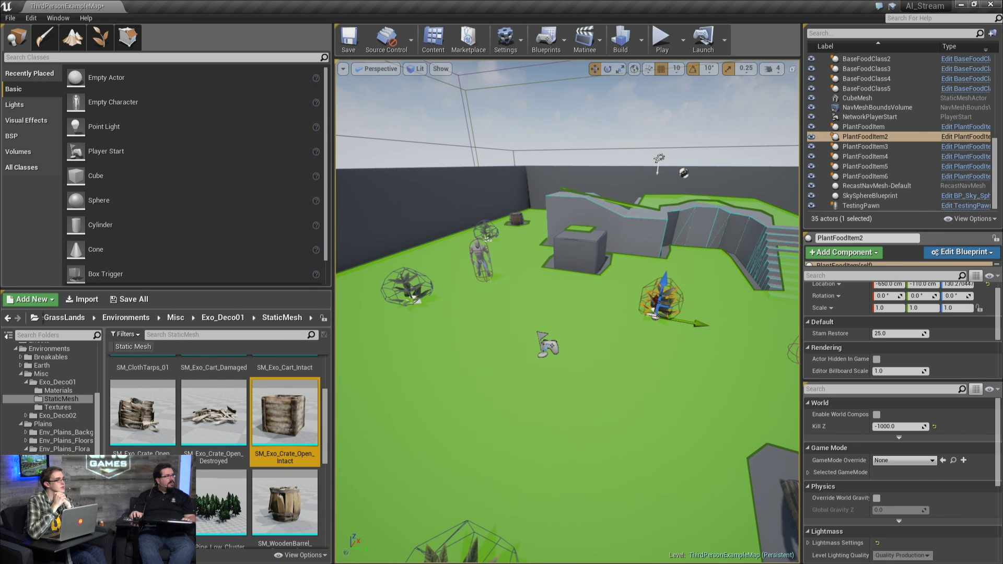
{"action": "key", "text": "alt+Tab"}
{"action": "key", "text": "alt+Tab"}
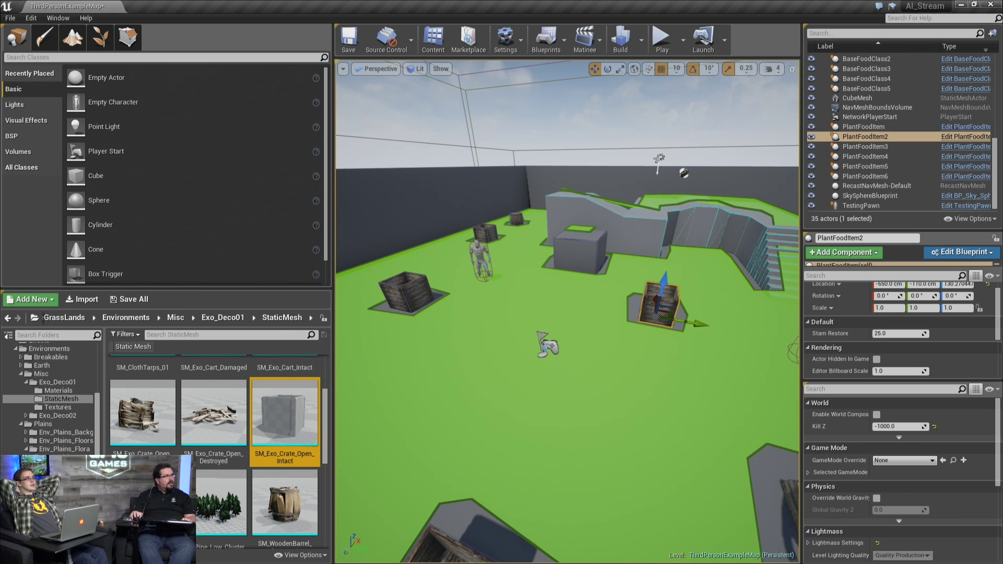
Play-test the level to watch the AI character with the crate food items and the damaging statue, and stop the session
{"action": "right_click_drag", "start_coordinate": [568, 334], "coordinate": [522, 335]}
{"action": "key", "text": "f"}
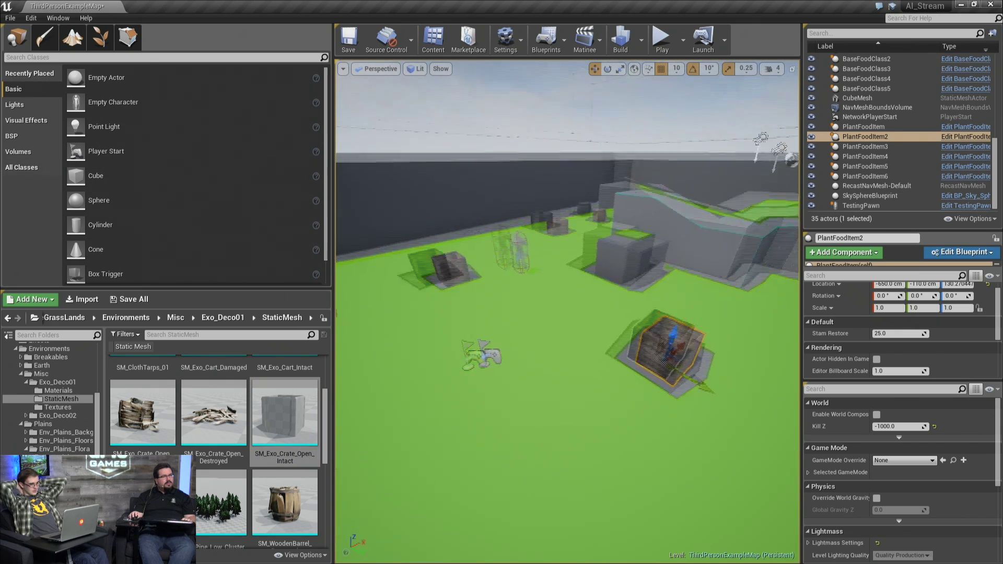
{"action": "key", "text": "s"}
{"action": "right_click_drag", "start_coordinate": [568, 313], "coordinate": [633, 291]}
{"action": "key", "text": "a"}
{"action": "key", "text": "a"}
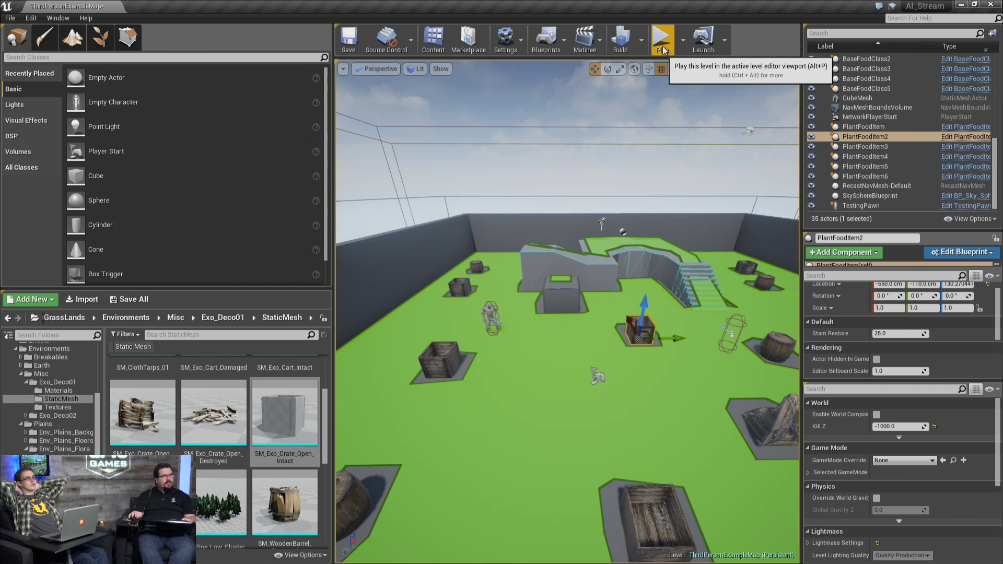
{"action": "left_click", "coordinate": [662, 42]}
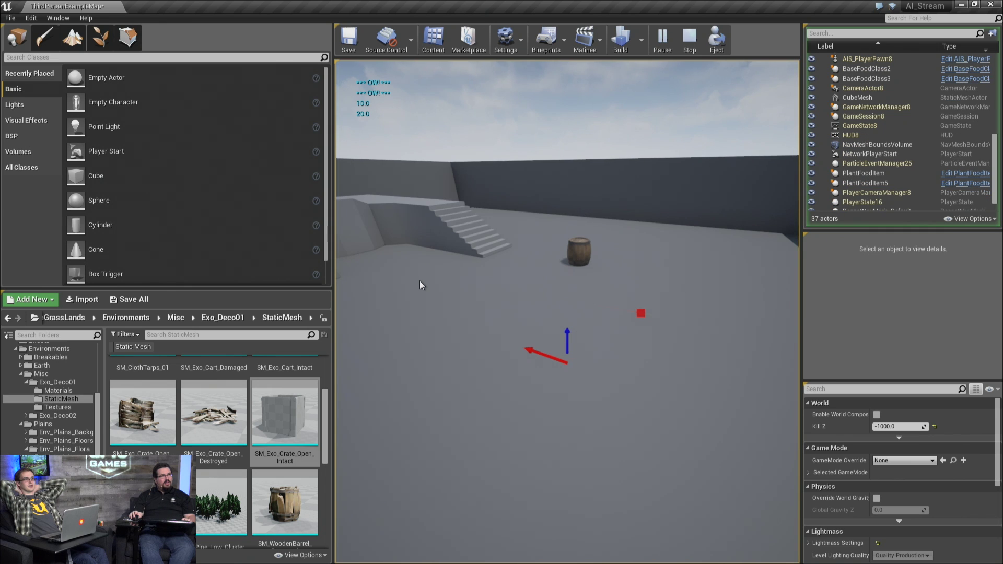
{"action": "left_click", "coordinate": [692, 43]}
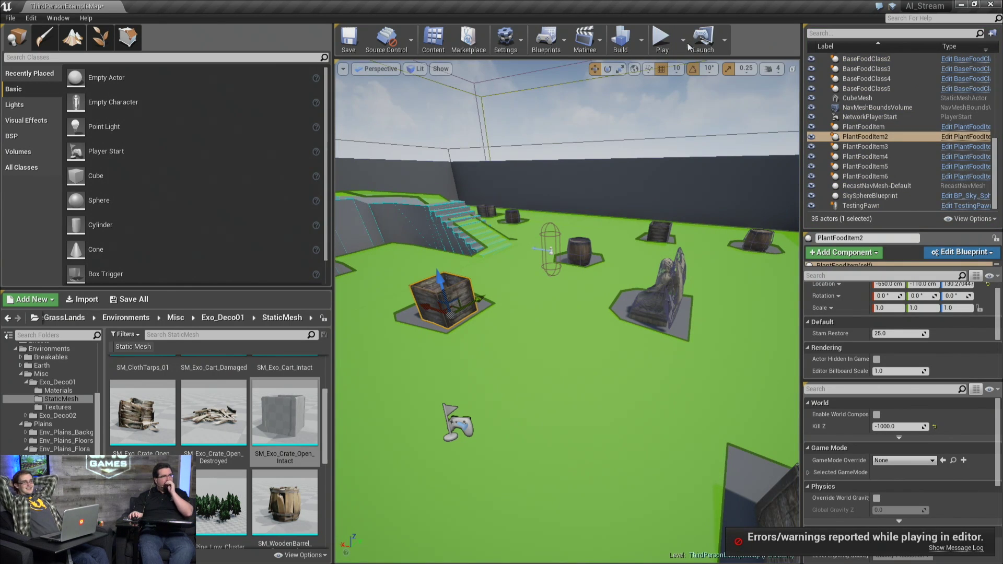
Set Damage to Apply to 50 on the BadFoodItem statue in the level and frame it in the view
{"action": "left_click", "coordinate": [667, 320]}
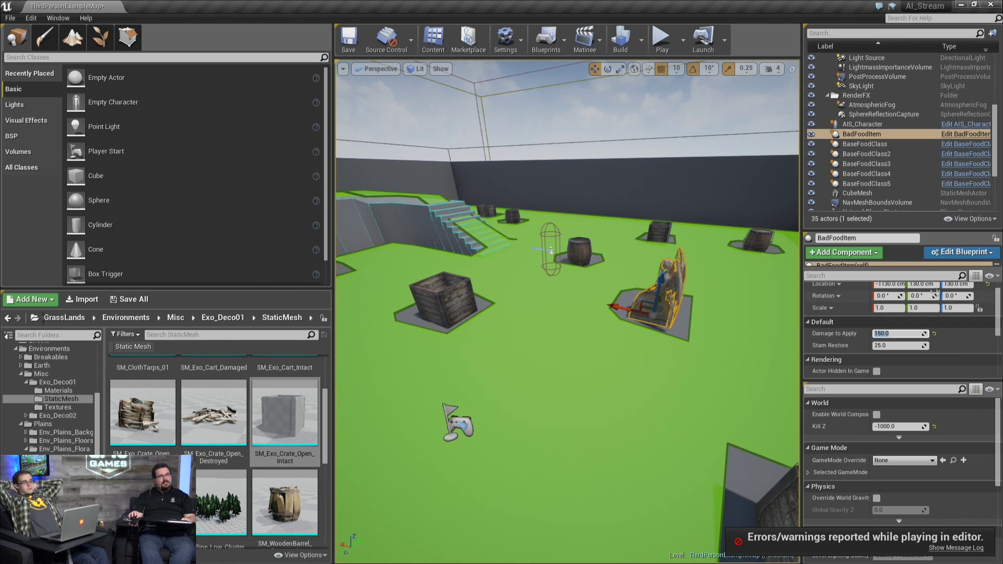
{"action": "key", "text": "Tab"}
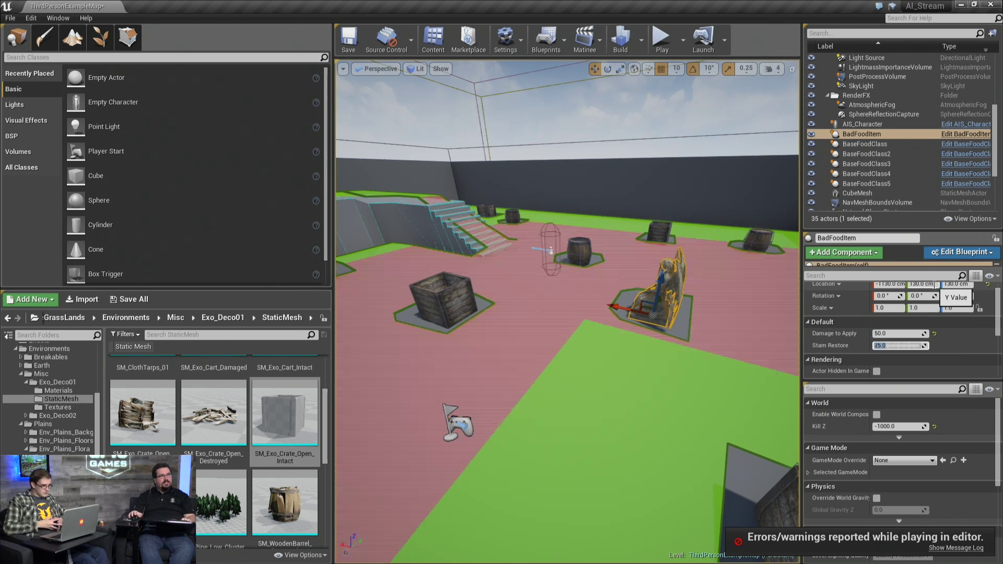
{"action": "right_click_drag", "start_coordinate": [706, 299], "coordinate": [590, 301]}
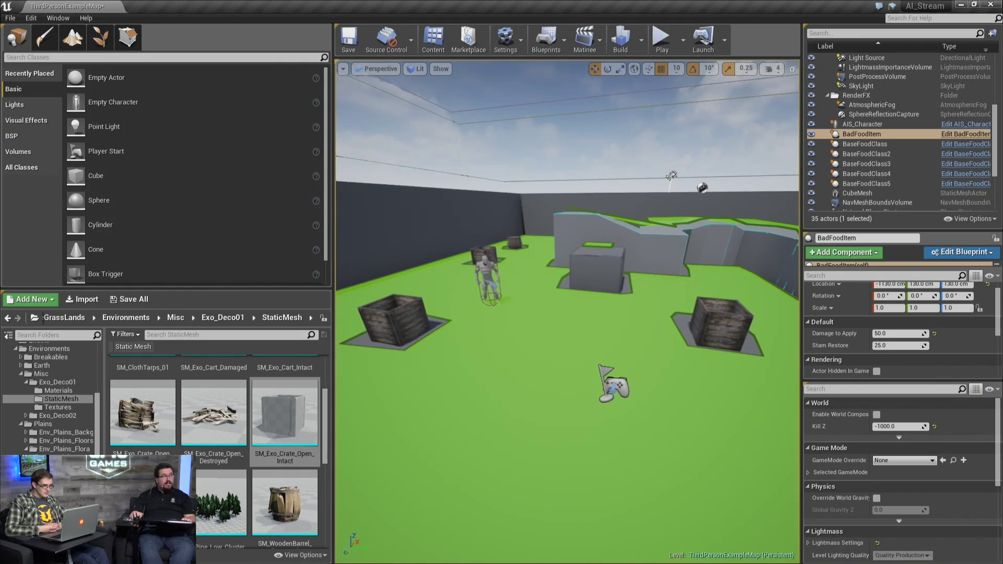
{"action": "right_click_drag", "start_coordinate": [508, 246], "coordinate": [533, 268]}
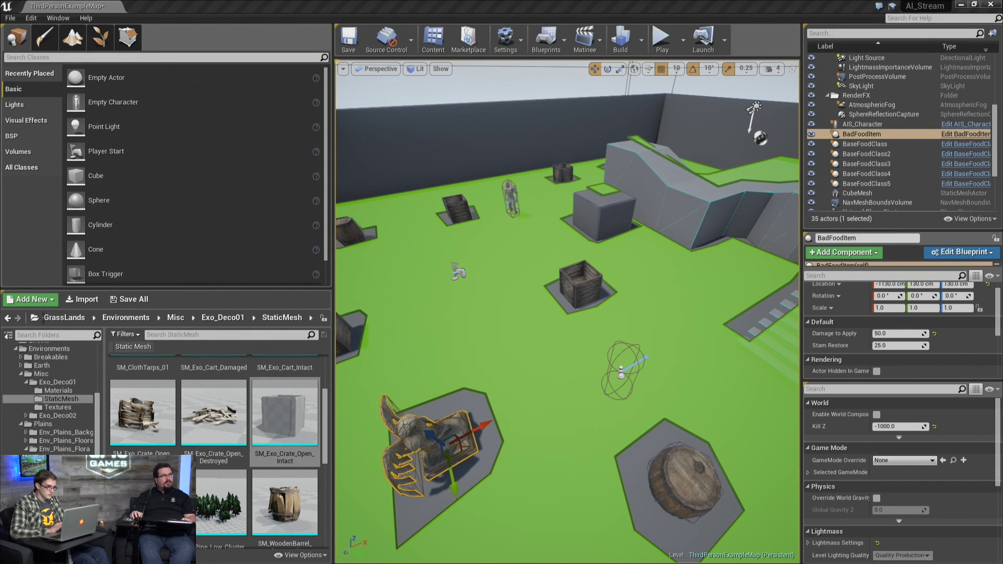
{"action": "key", "text": "f"}
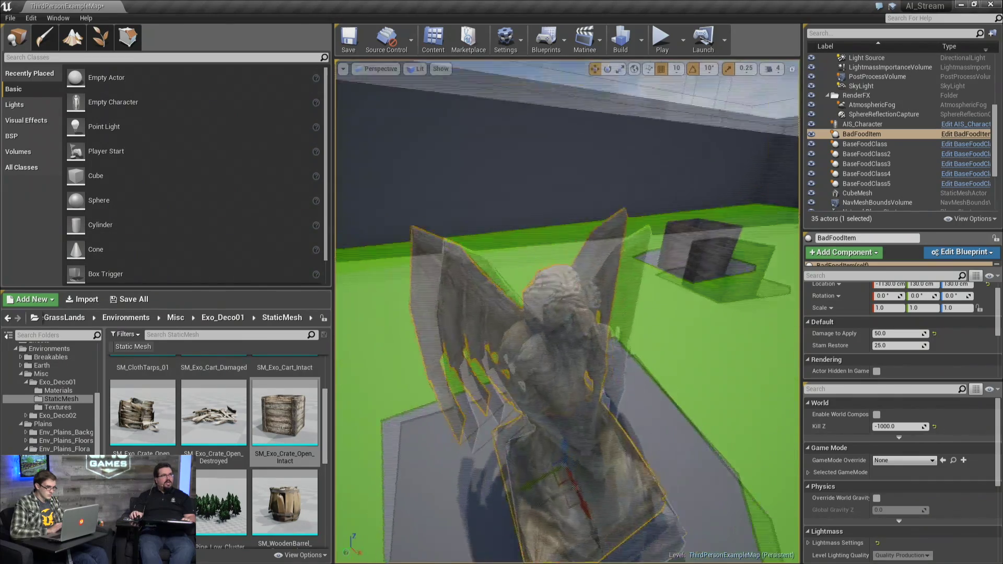
{"action": "right_click_drag", "start_coordinate": [568, 335], "coordinate": [565, 266]}
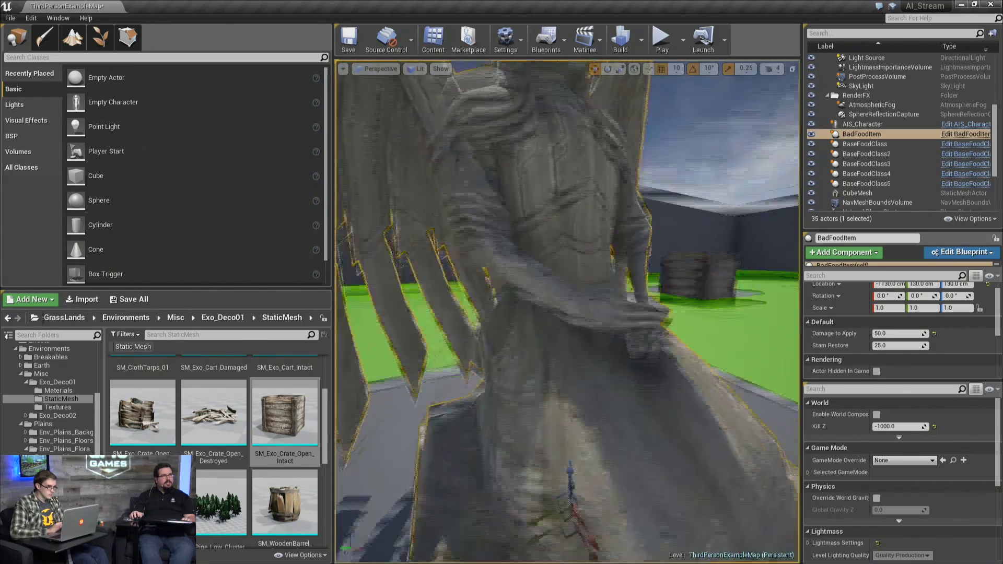
{"action": "key", "text": "f"}
{"action": "mouse_move", "coordinate": [567, 314]}
{"action": "right_mouse_down", "text": "alt"}
{"action": "mouse_move", "coordinate": [567, 292]}
{"action": "mouse_move", "coordinate": [567, 324]}
{"action": "mouse_move", "coordinate": [567, 282]}
{"action": "mouse_move", "coordinate": [568, 308]}
{"action": "right_mouse_up", "text": "alt"}
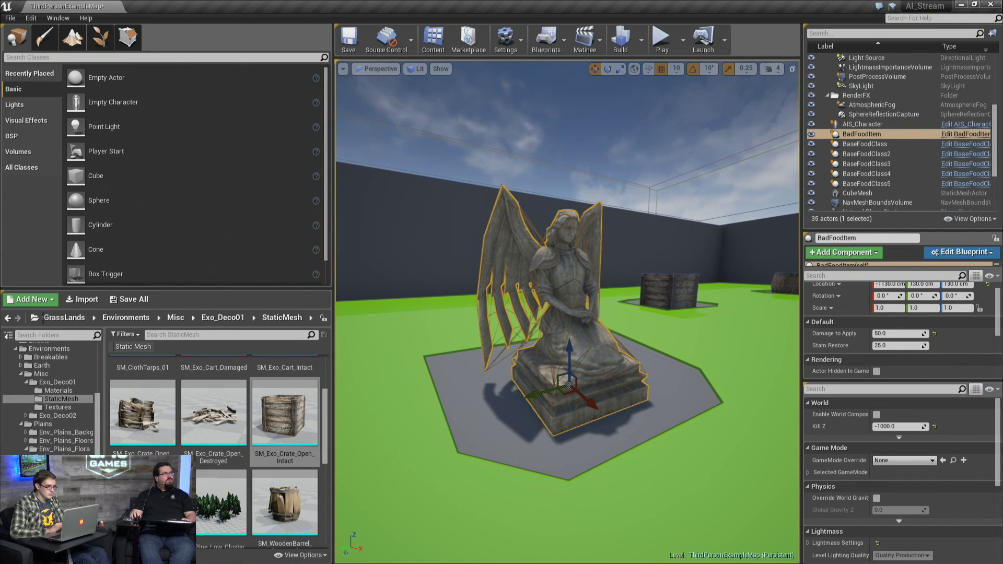
Show the AI folder's assets in the content browser and select the TestingPawn in the level
{"action": "scroll", "coordinate": [79, 386], "scroll_direction": "up", "scroll_amount": 5}
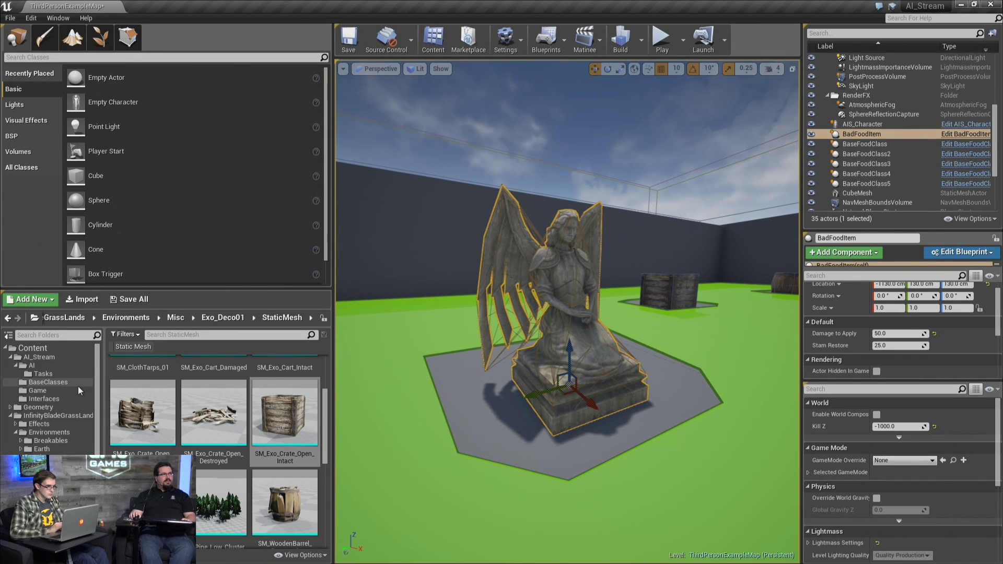
{"action": "left_click", "coordinate": [43, 374]}
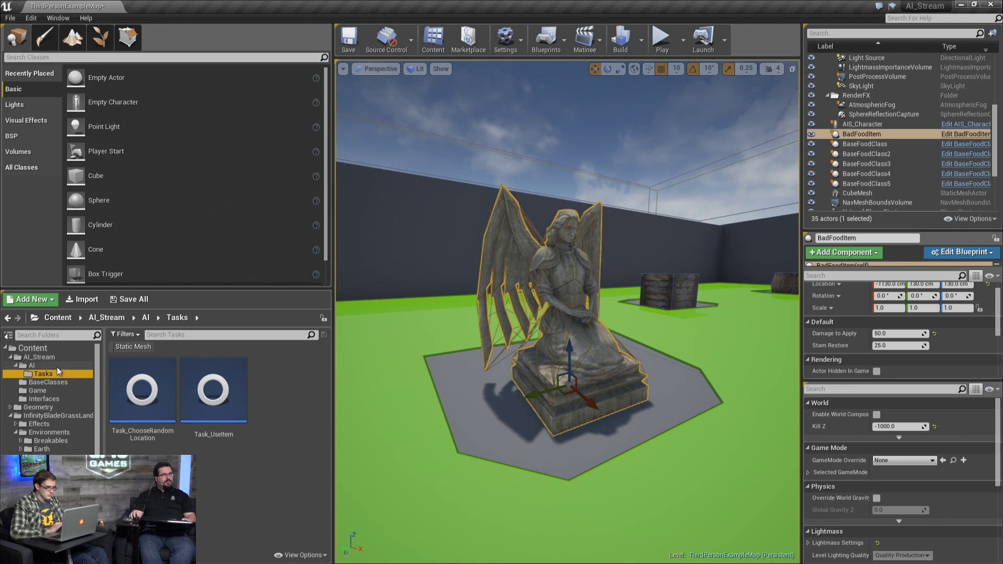
{"action": "left_click", "coordinate": [57, 367]}
{"action": "scroll", "coordinate": [291, 522], "scroll_direction": "down", "scroll_amount": 2}
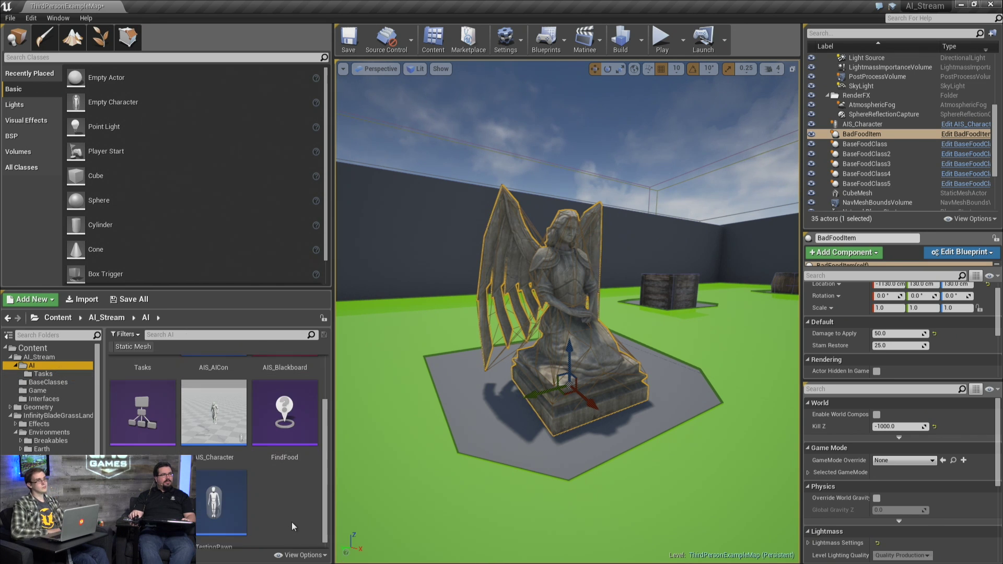
{"action": "scroll", "coordinate": [292, 522], "scroll_direction": "up", "scroll_amount": 2}
{"action": "scroll", "coordinate": [292, 525], "scroll_direction": "down", "scroll_amount": 2}
{"action": "right_click_drag", "start_coordinate": [470, 408], "coordinate": [523, 449]}
{"action": "key", "text": "s"}
{"action": "right_click_drag", "start_coordinate": [415, 410], "coordinate": [459, 371]}
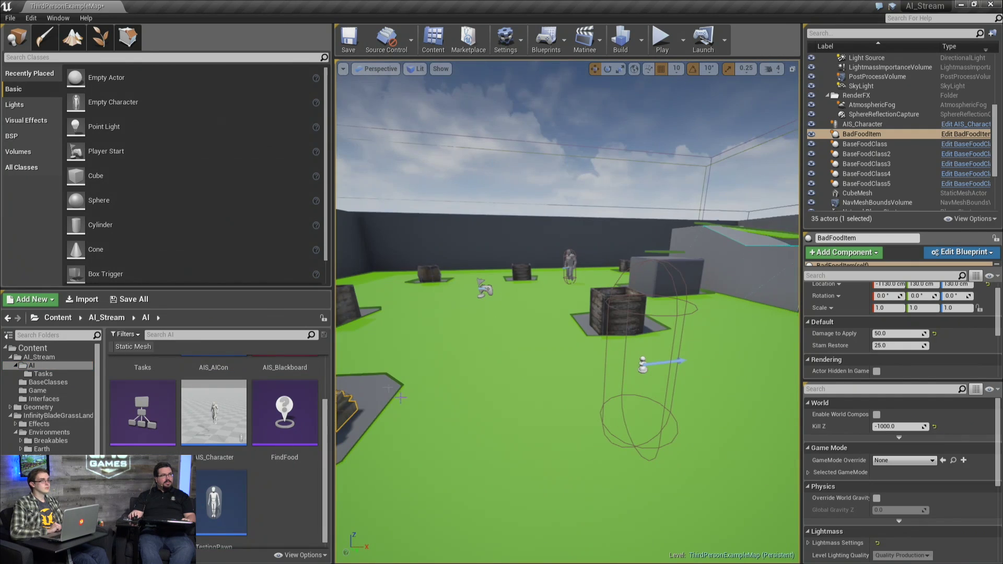
{"action": "left_click", "coordinate": [643, 364]}
Examine the TestingPawn's FindFood query scores on the BadFoodItem statue and the surrounding food items
{"action": "mouse_move", "coordinate": [642, 365]}
{"action": "right_mouse_down"}
{"action": "mouse_move", "coordinate": [494, 371]}
{"action": "mouse_move", "coordinate": [628, 374]}
{"action": "right_mouse_up"}
{"action": "key", "text": "s"}
{"action": "key", "text": "d"}
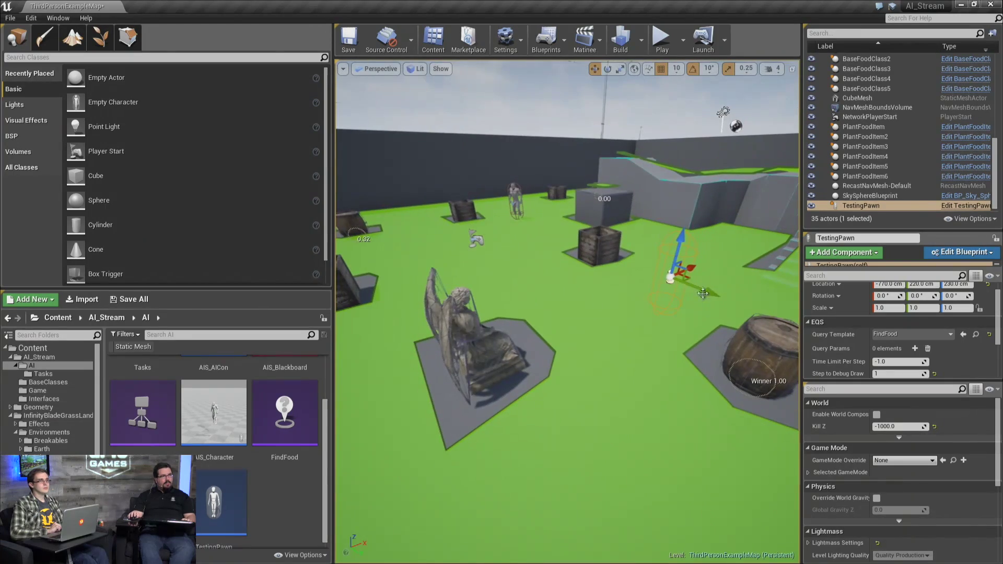
{"action": "right_click_drag", "start_coordinate": [615, 330], "coordinate": [523, 362]}
{"action": "key", "text": "w"}
{"action": "key", "text": "w"}
{"action": "key", "text": "s"}
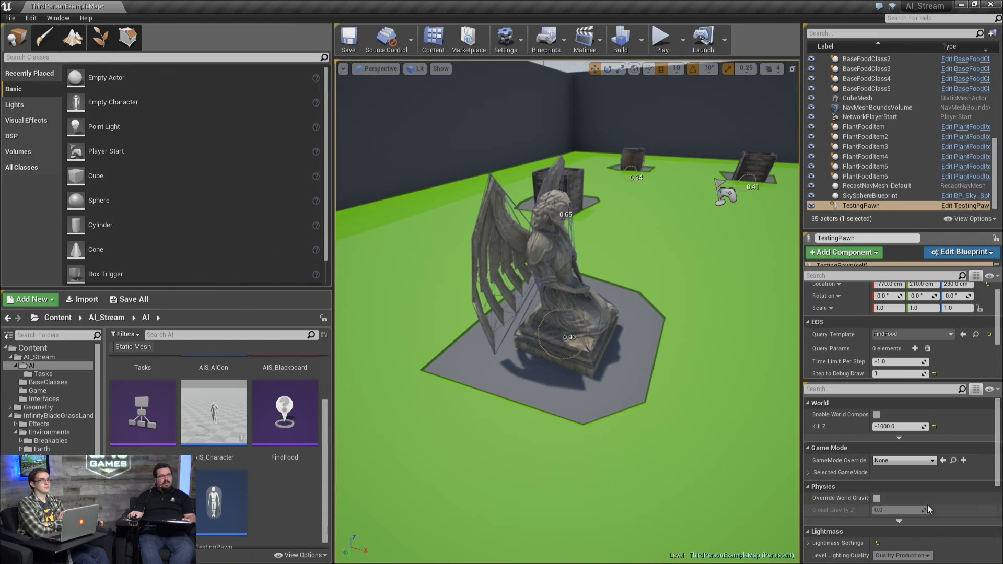
Close World Settings and enlarge the Details area until all of TestingPawn's EQS settings are shown
{"action": "left_click", "coordinate": [805, 385]}
{"action": "left_click_drag", "start_coordinate": [885, 286], "coordinate": [893, 347]}
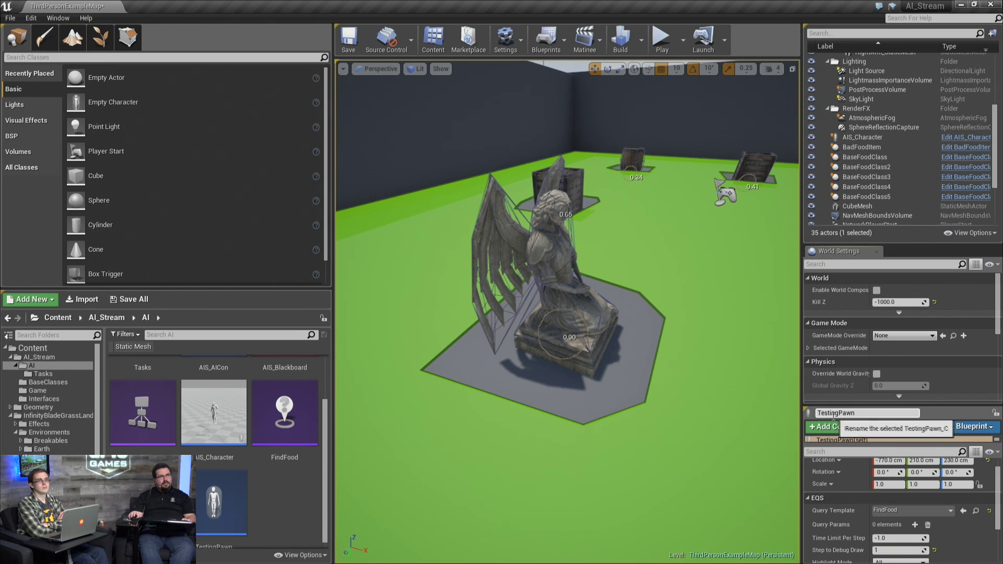
{"action": "left_click", "coordinate": [877, 251]}
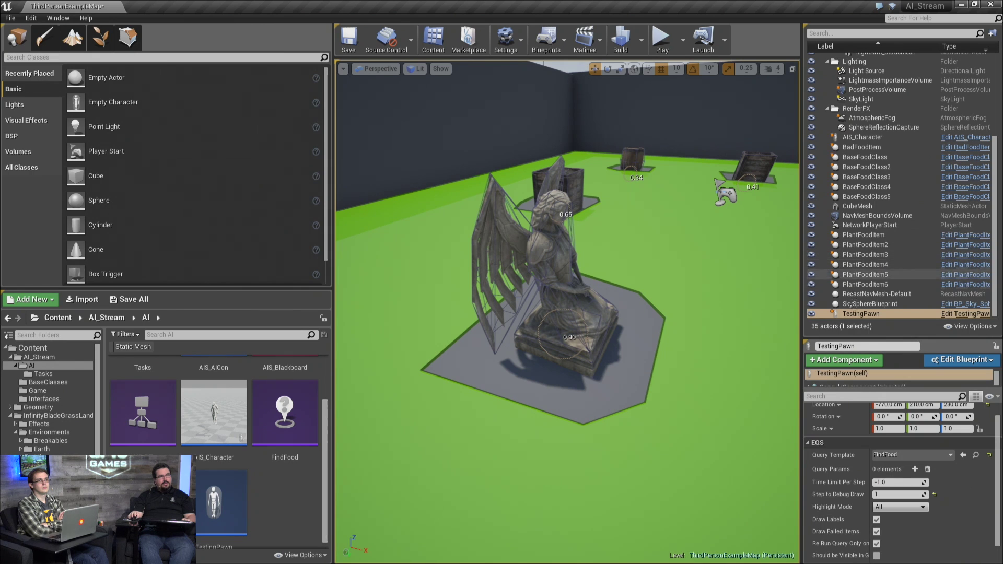
{"action": "left_click_drag", "start_coordinate": [849, 337], "coordinate": [849, 132]}
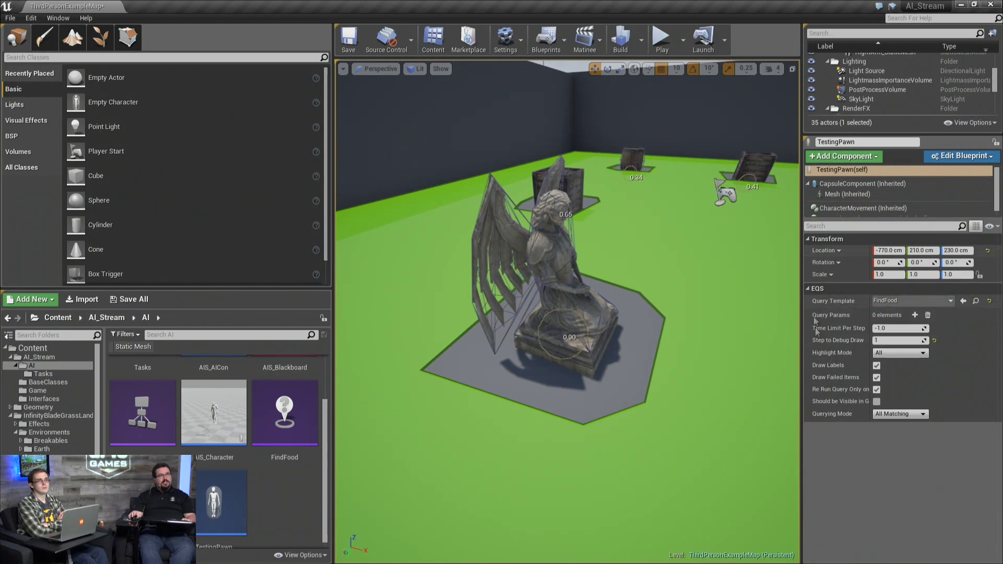
Open the FindFood environment query from the AI folder
{"action": "right_click_drag", "start_coordinate": [568, 312], "coordinate": [667, 306]}
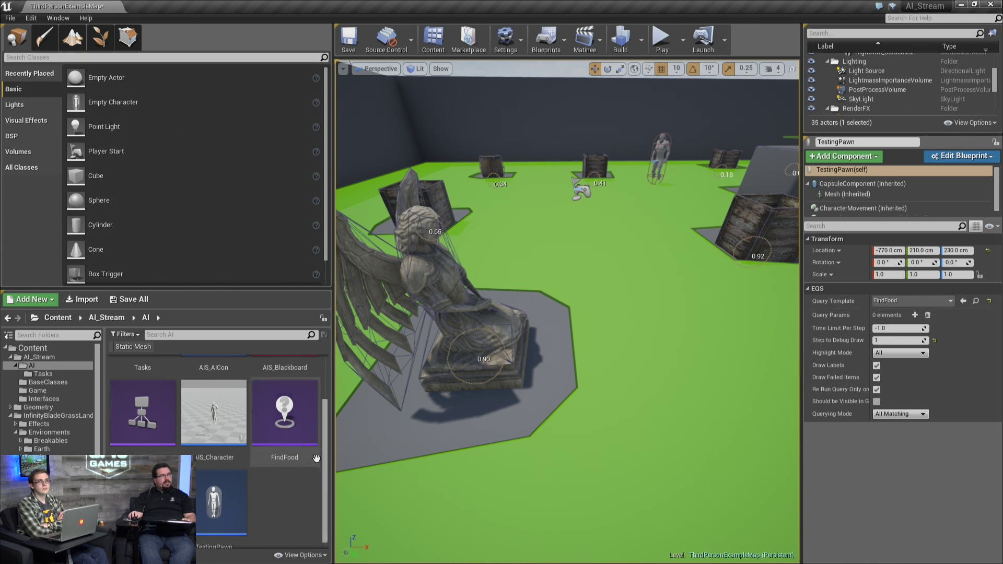
{"action": "scroll", "coordinate": [276, 502], "scroll_direction": "down", "scroll_amount": 1}
{"action": "scroll", "coordinate": [275, 501], "scroll_direction": "up", "scroll_amount": 2}
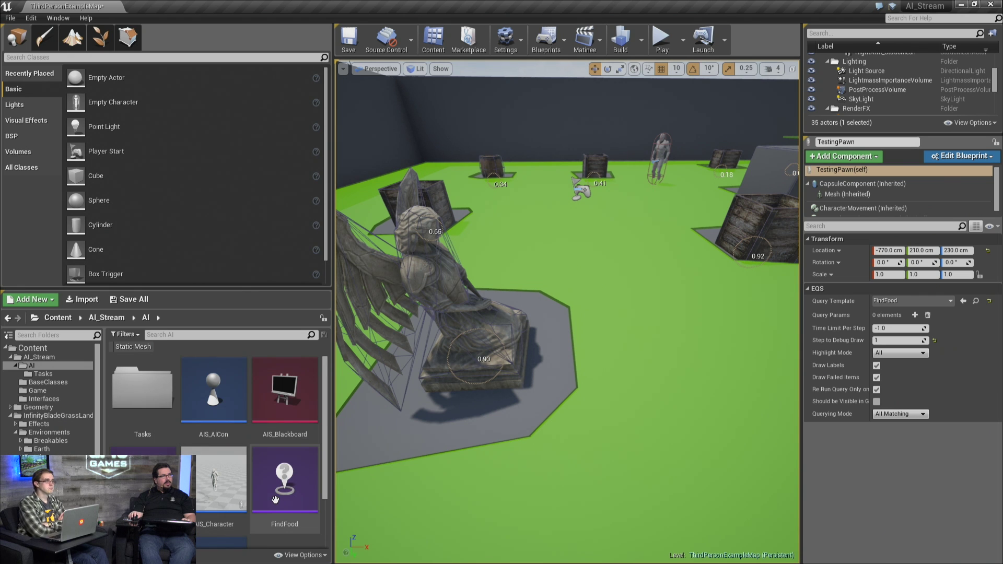
{"action": "scroll", "coordinate": [276, 501], "scroll_direction": "down", "scroll_amount": 2}
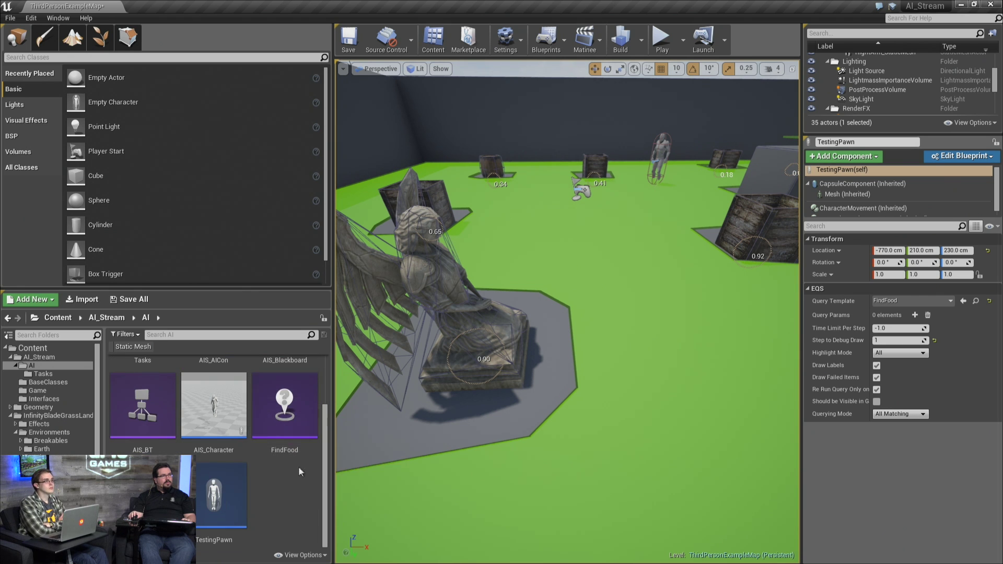
{"action": "scroll", "coordinate": [284, 470], "scroll_direction": "up", "scroll_amount": 2}
{"action": "left_click", "coordinate": [287, 484]}
{"action": "double_click", "coordinate": [287, 485]}
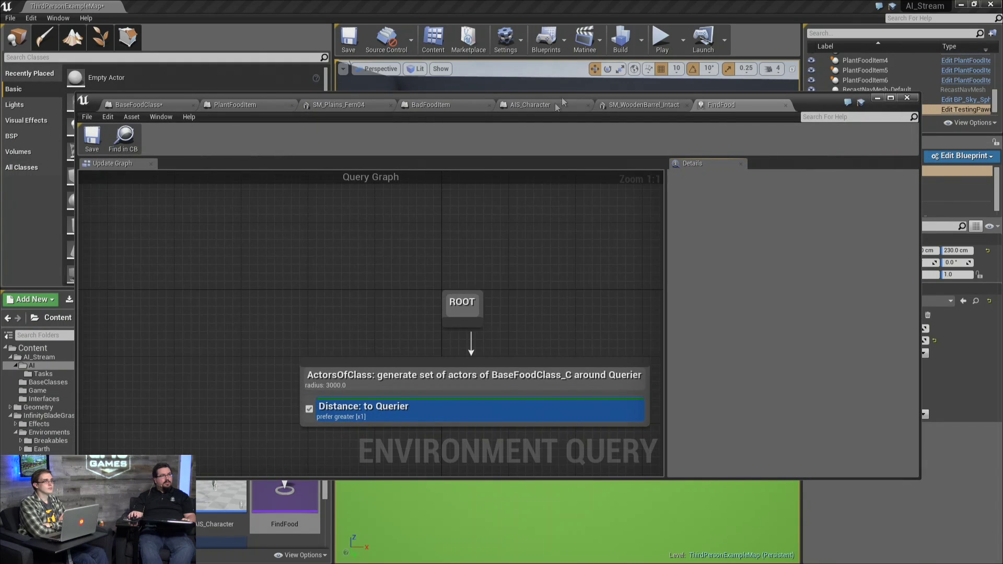
Examine the Search Center and Searched Actor Class choices of FindFood's ActorsOfClass generator
{"action": "left_click", "coordinate": [387, 346]}
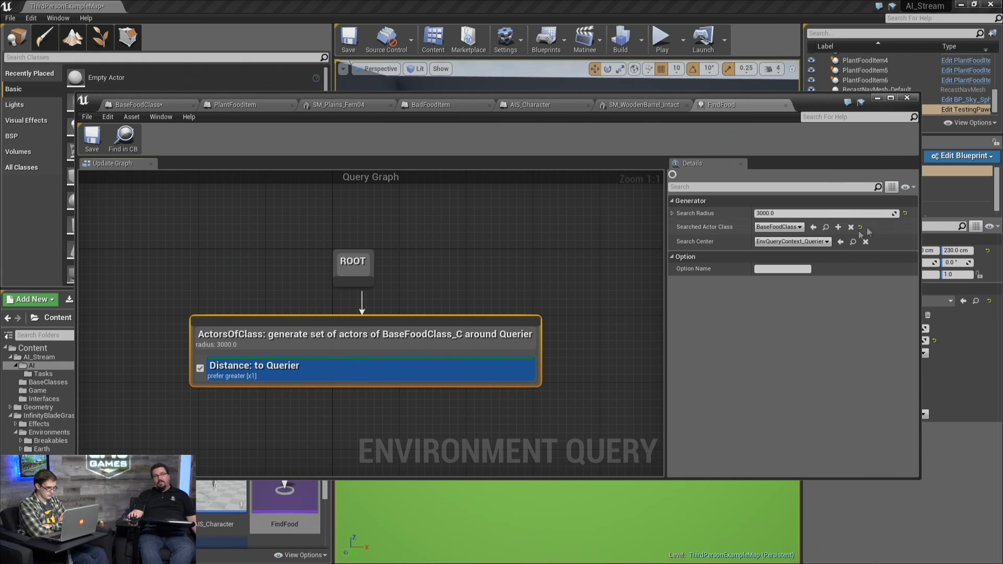
{"action": "left_click", "coordinate": [805, 242]}
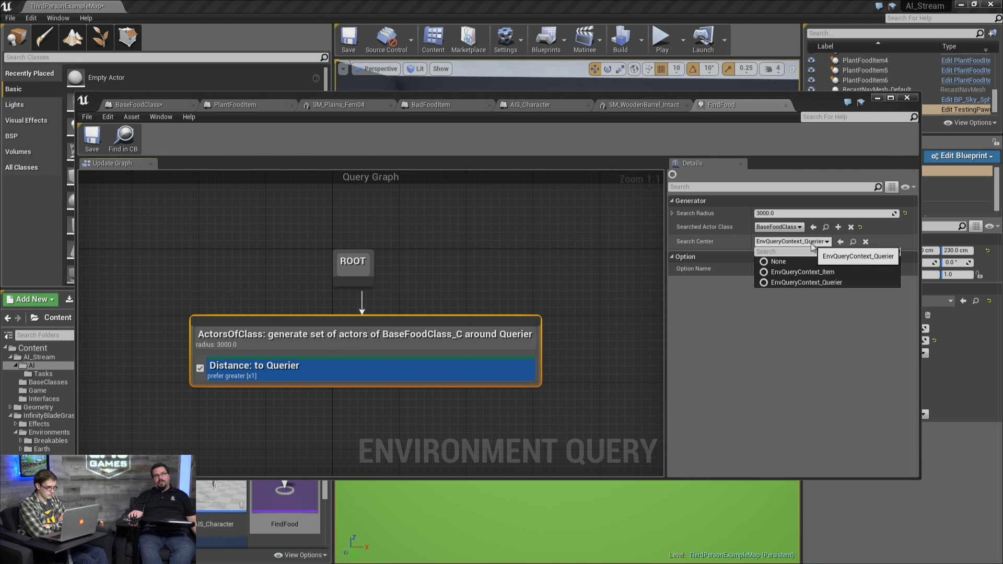
{"action": "left_click", "coordinate": [810, 243]}
{"action": "left_click", "coordinate": [779, 227]}
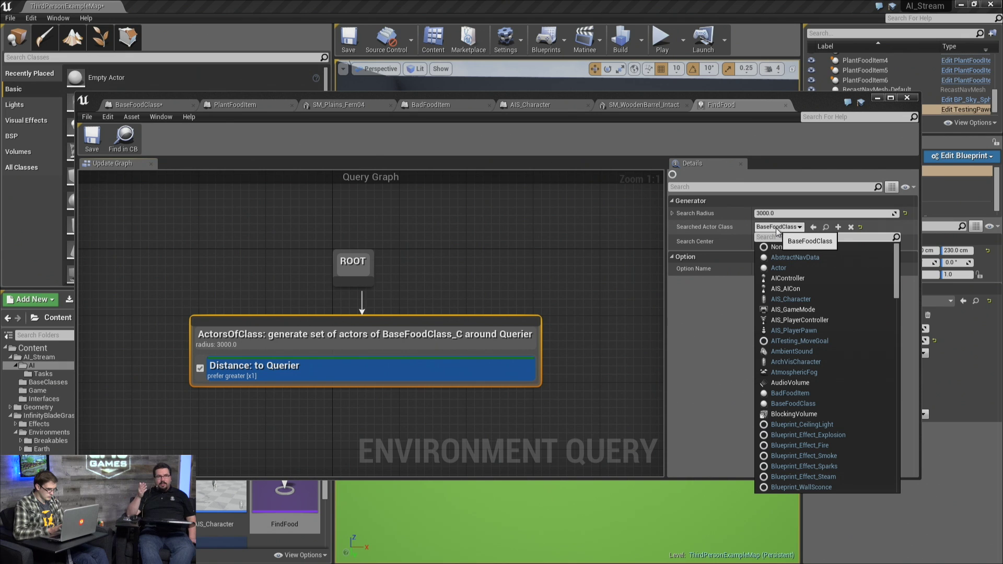
Create a Blueprint class named BadFoodContext in the AI folder with EnvQueryContext_BlueprintBase as parent, and open it for editing
{"action": "left_click_drag", "start_coordinate": [325, 497], "coordinate": [328, 521]}
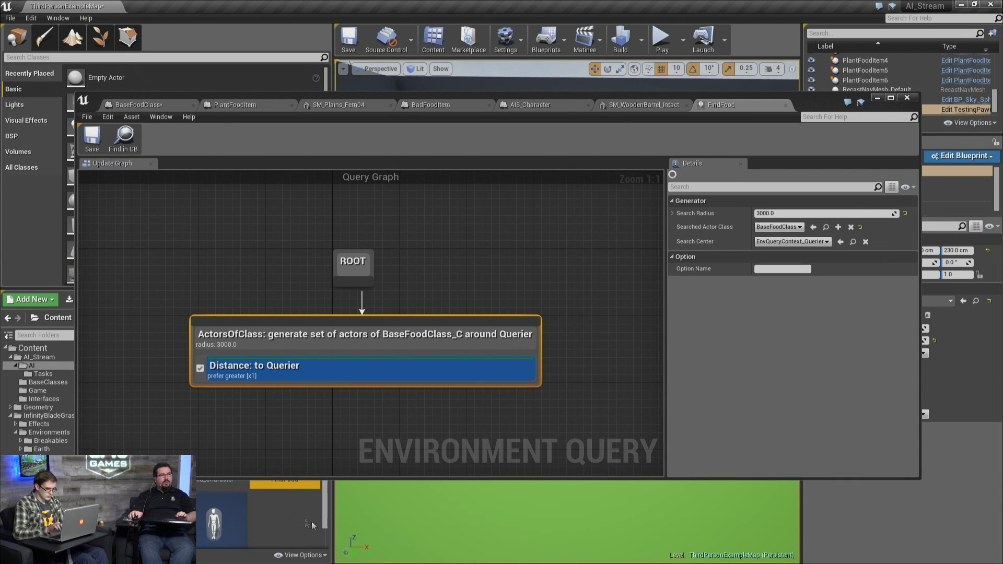
{"action": "right_click", "coordinate": [286, 514]}
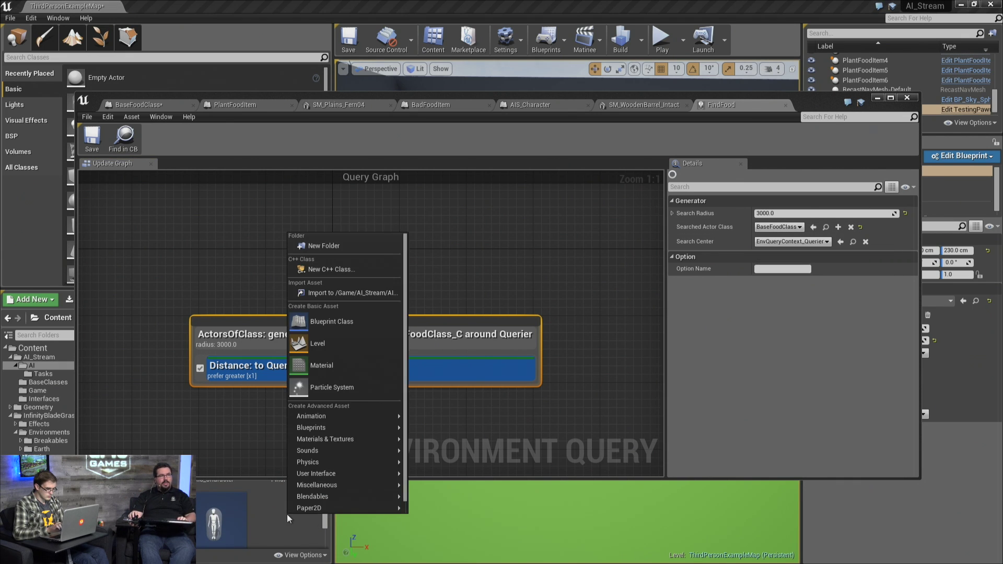
{"action": "left_click", "coordinate": [359, 318]}
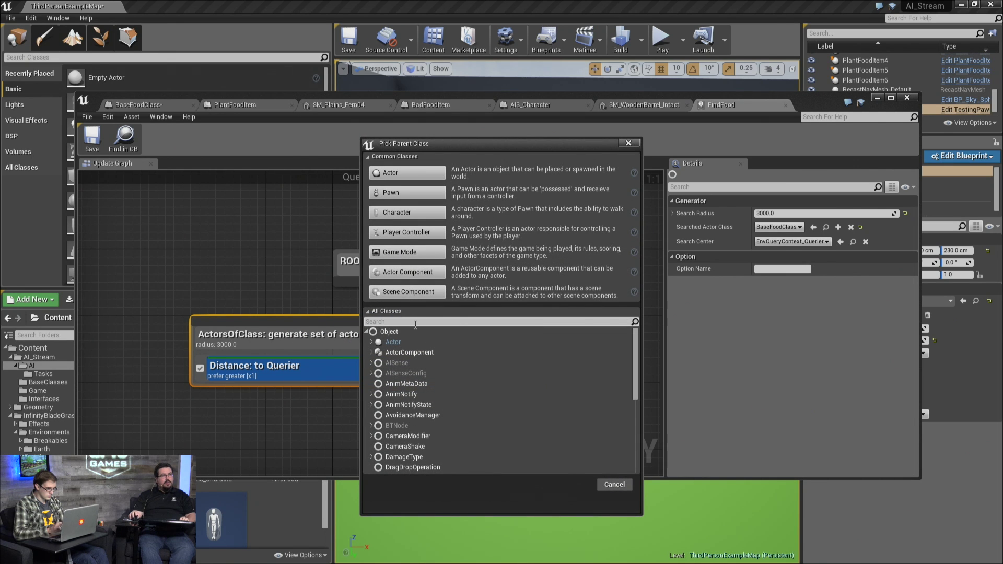
{"action": "type", "text": "cont"}
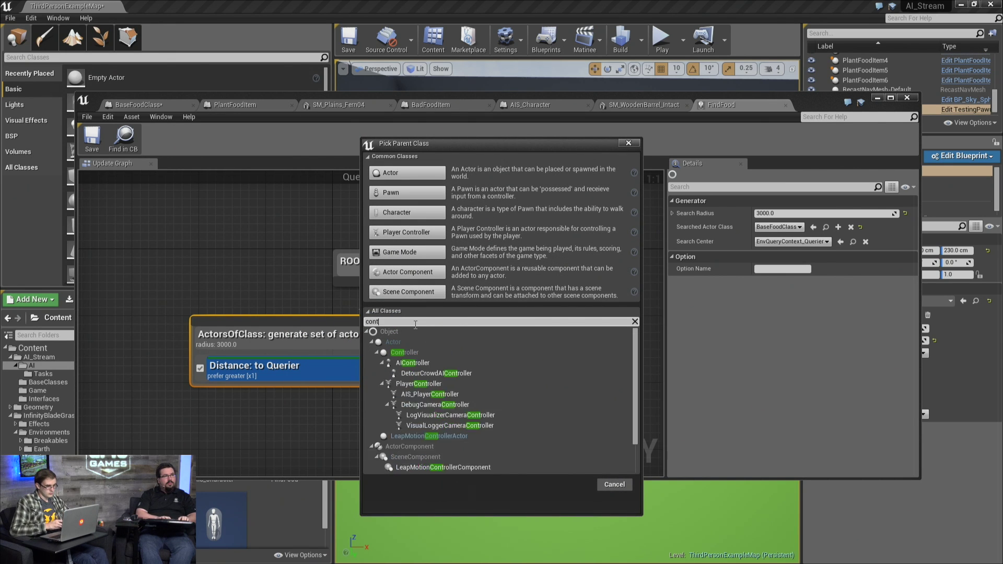
{"action": "type", "text": "ext"}
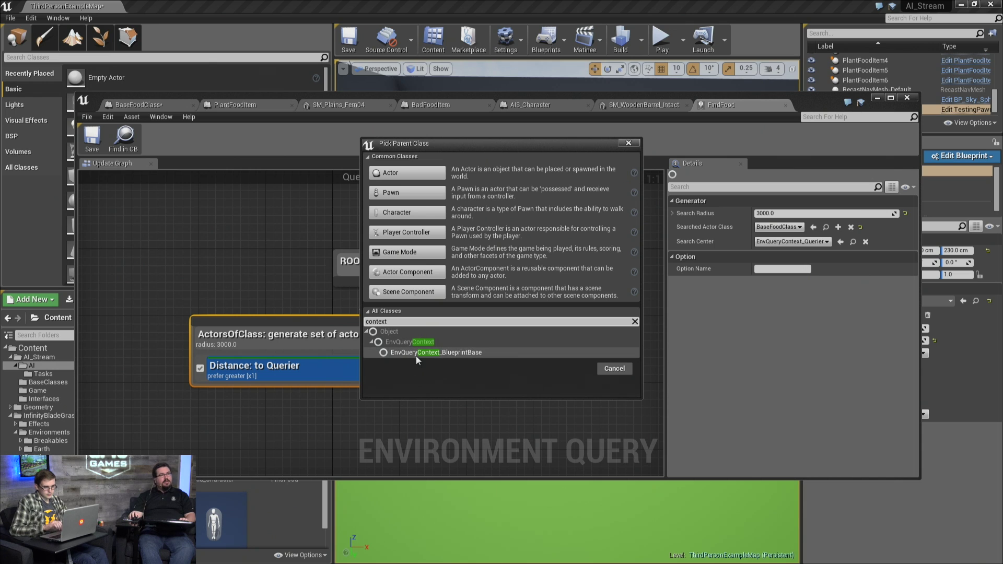
{"action": "left_click", "coordinate": [416, 355]}
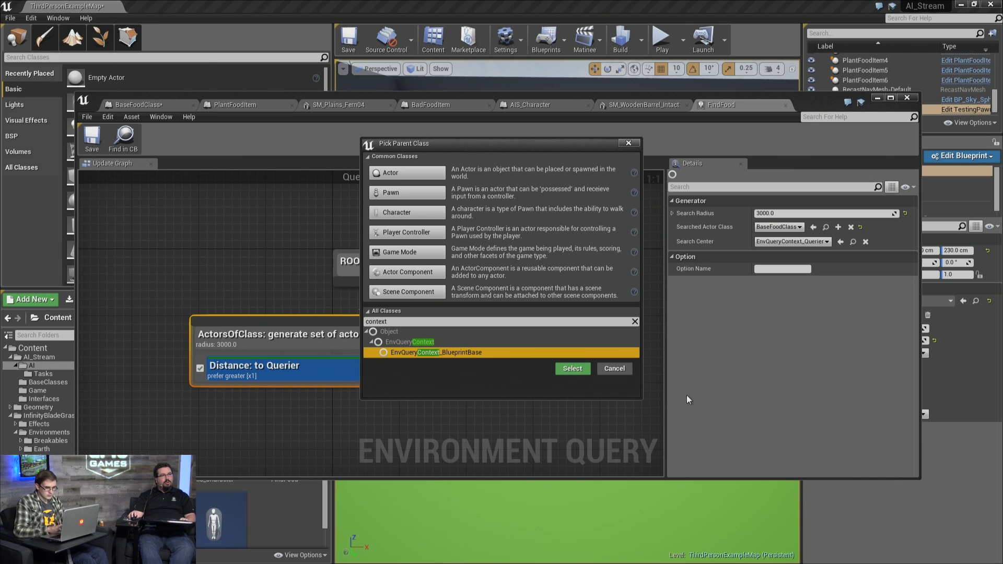
{"action": "left_click", "coordinate": [573, 370]}
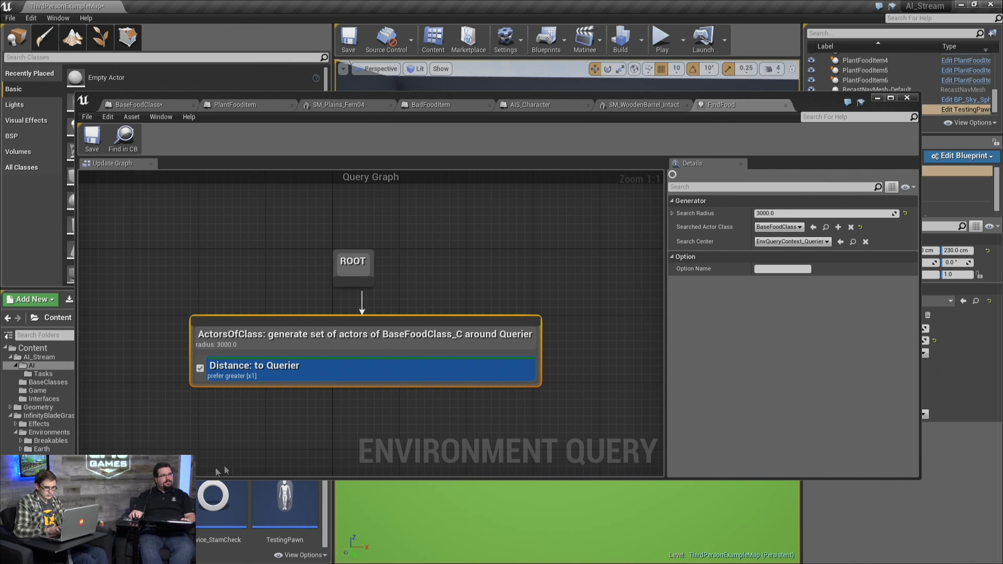
{"action": "left_click_drag", "start_coordinate": [238, 479], "coordinate": [238, 296]}
{"action": "double_click", "coordinate": [285, 405]}
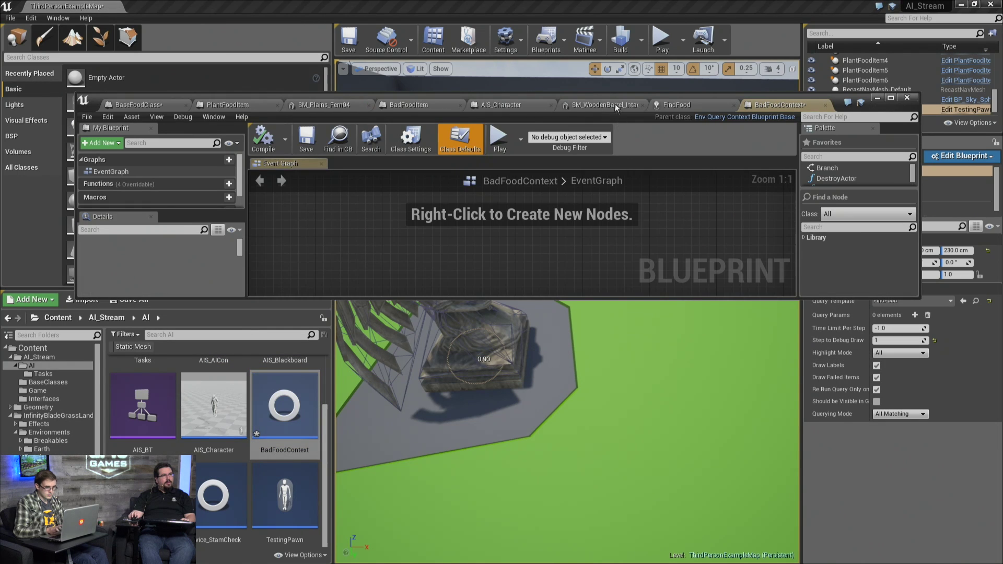
Maximize the asset editor window and close every asset except FindFood and BadFoodContext, applying the level of detail changes to SM_Plains_Fern04 and SM_WoodenBarrel_Intact
{"action": "double_click", "coordinate": [595, 95]}
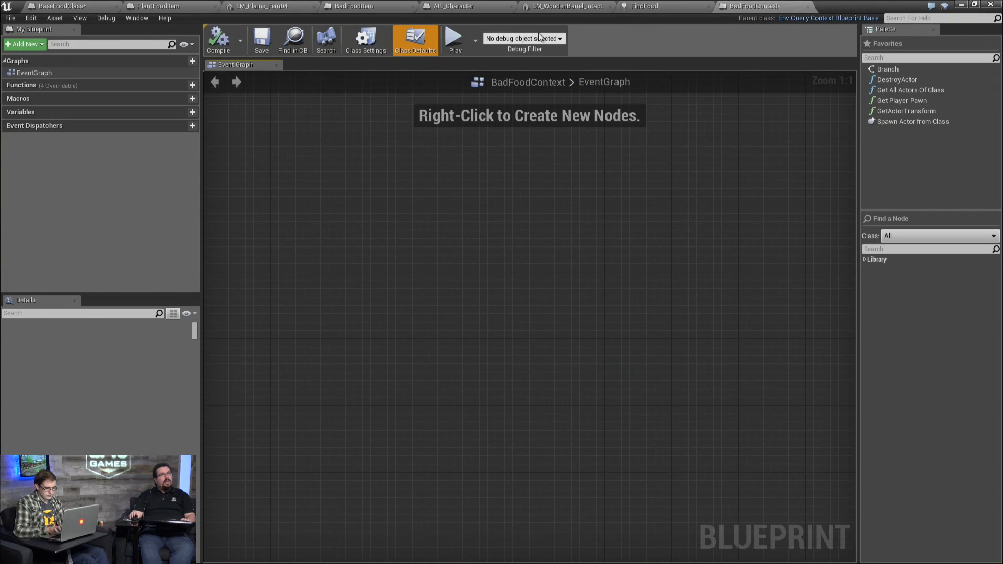
{"action": "middle_click", "coordinate": [79, 5]}
{"action": "middle_click", "coordinate": [79, 4]}
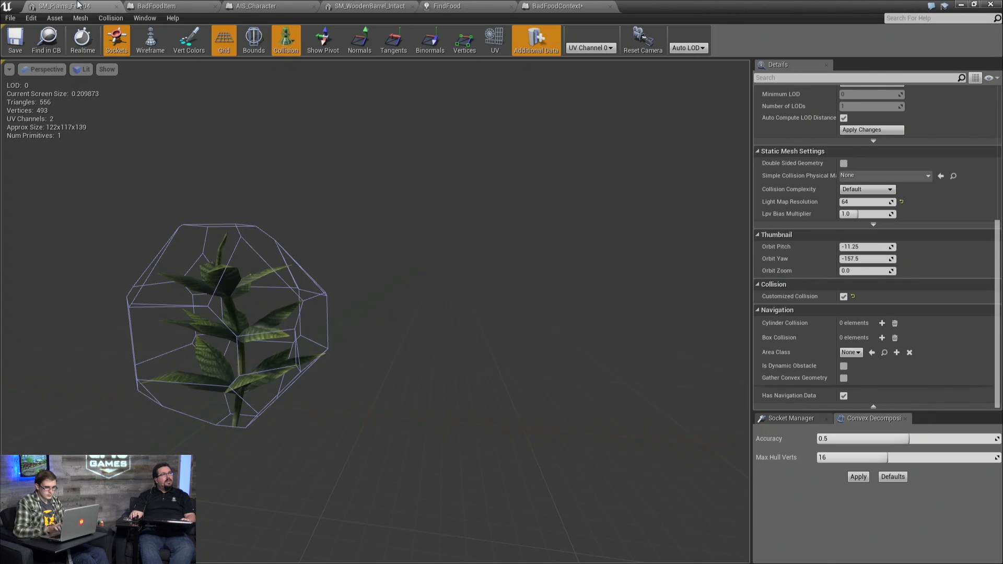
{"action": "middle_click", "coordinate": [79, 4]}
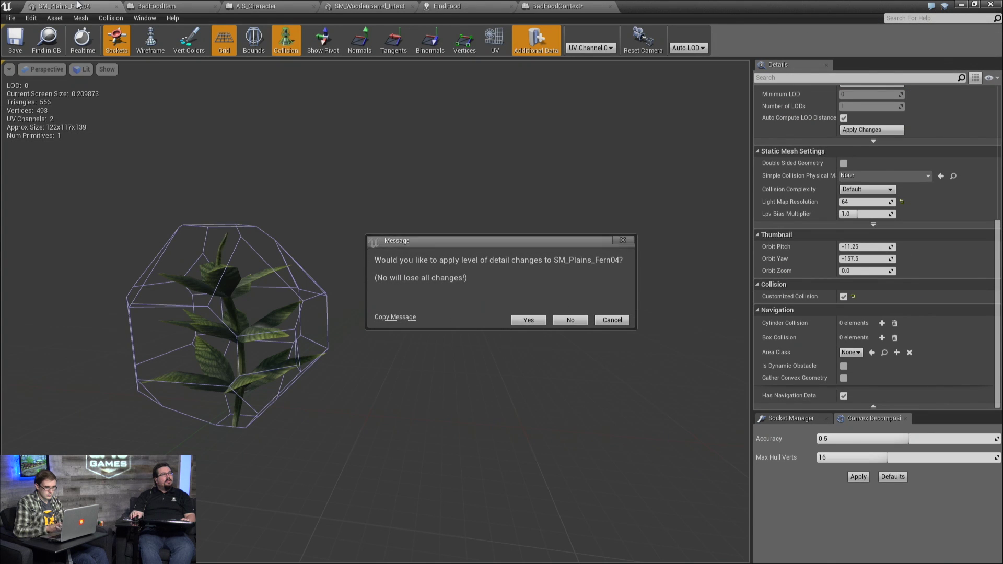
{"action": "left_click", "coordinate": [528, 321]}
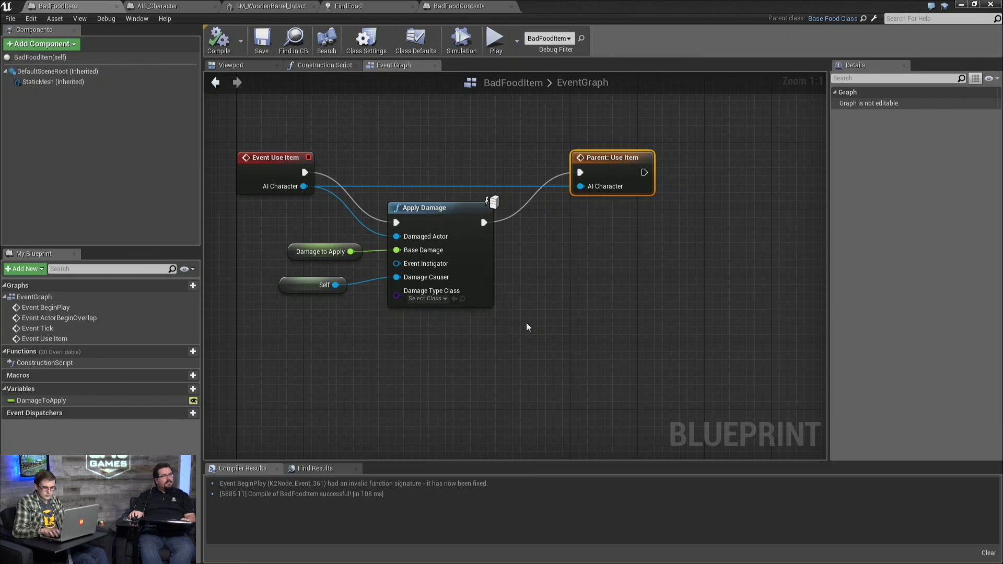
{"action": "middle_click", "coordinate": [73, 5]}
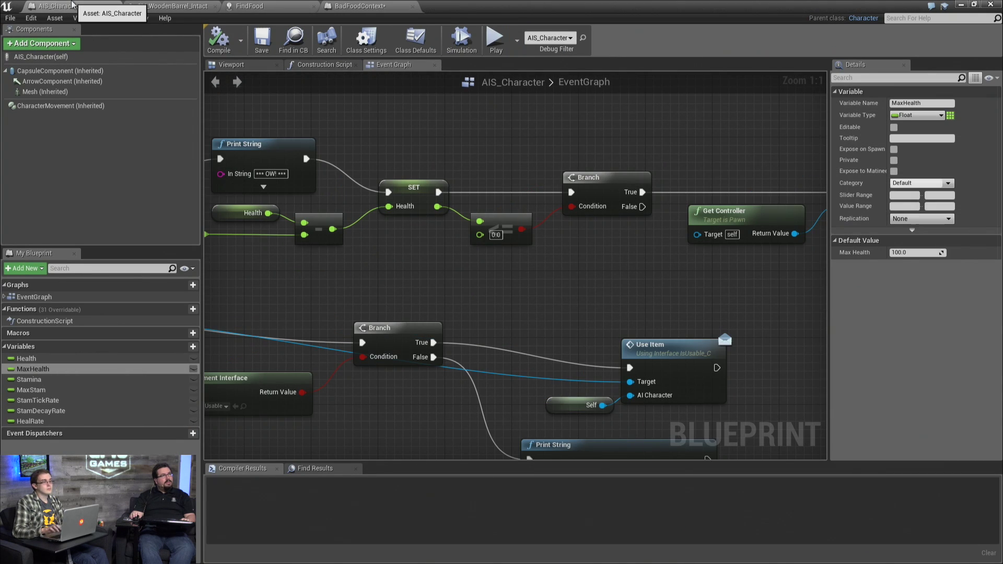
{"action": "middle_click", "coordinate": [72, 4]}
{"action": "middle_click", "coordinate": [72, 4]}
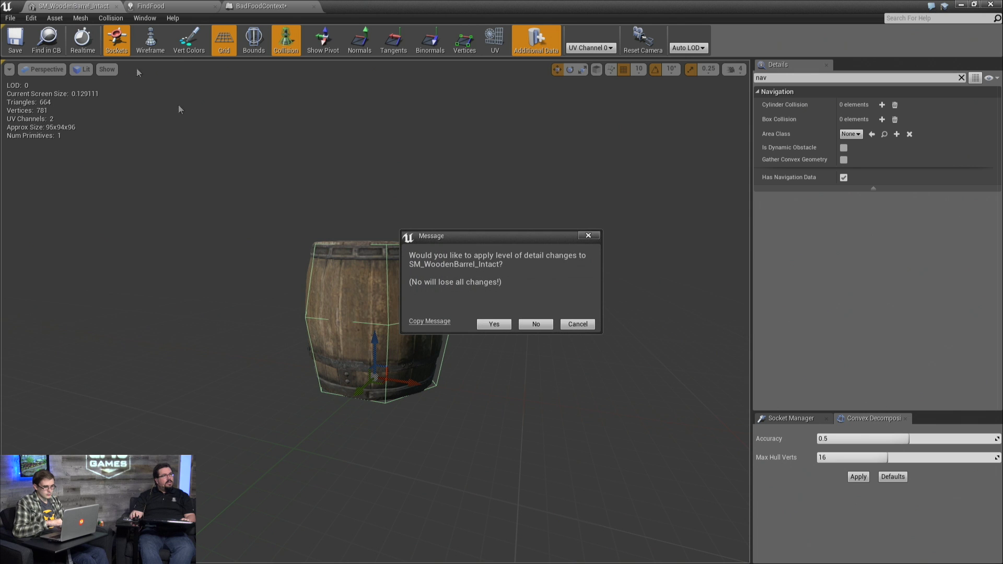
{"action": "left_click", "coordinate": [494, 324]}
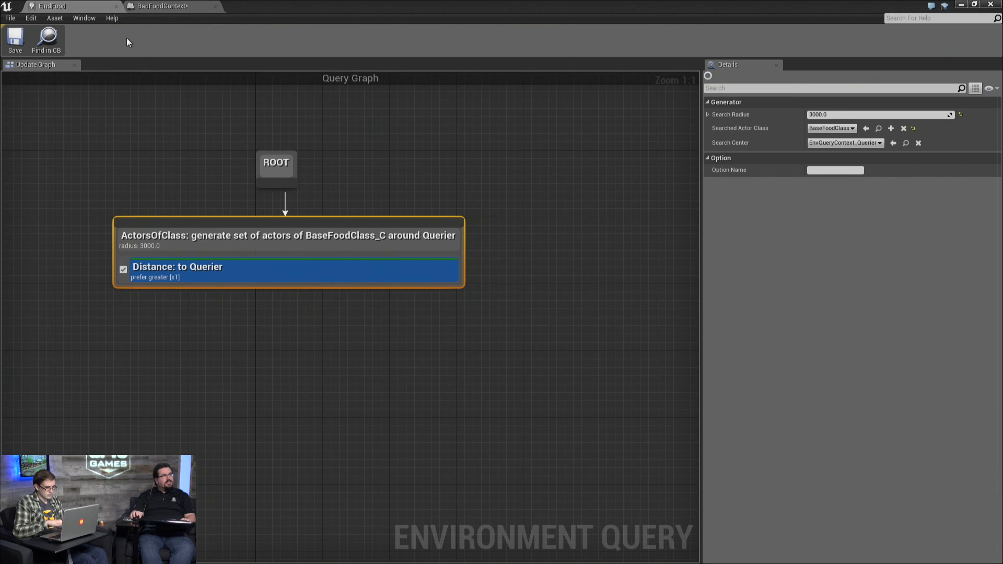
{"action": "right_click_drag", "start_coordinate": [173, 145], "coordinate": [244, 193]}
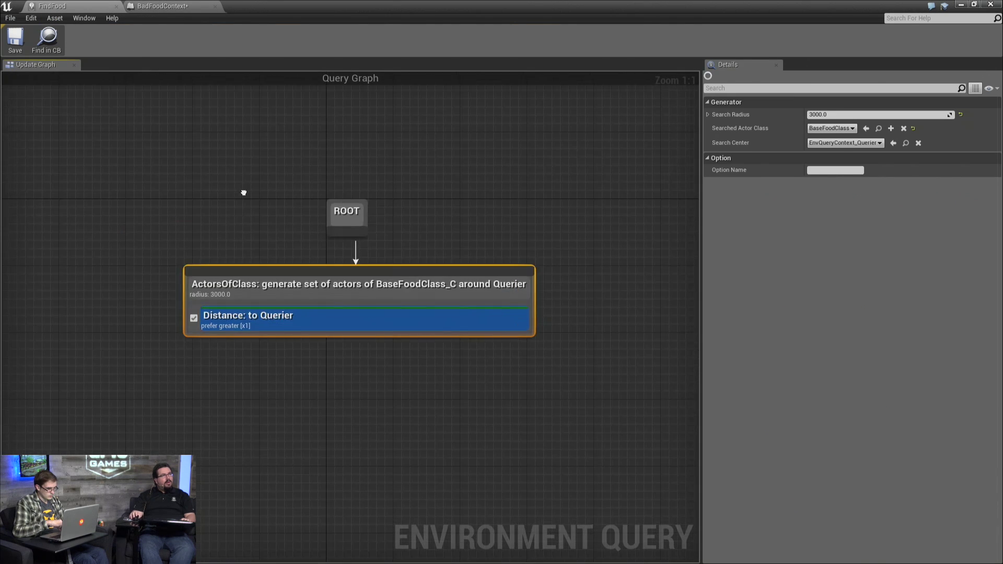
Override the Provide Actors Set function in BadFoodContext and move its entry node and Return Node far apart
{"action": "left_click", "coordinate": [140, 5]}
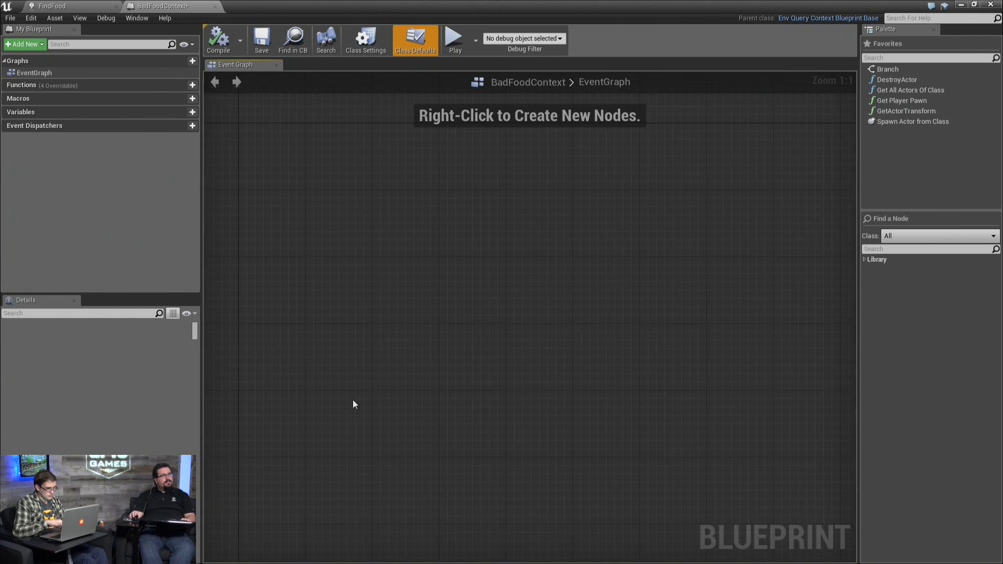
{"action": "left_click", "coordinate": [149, 85]}
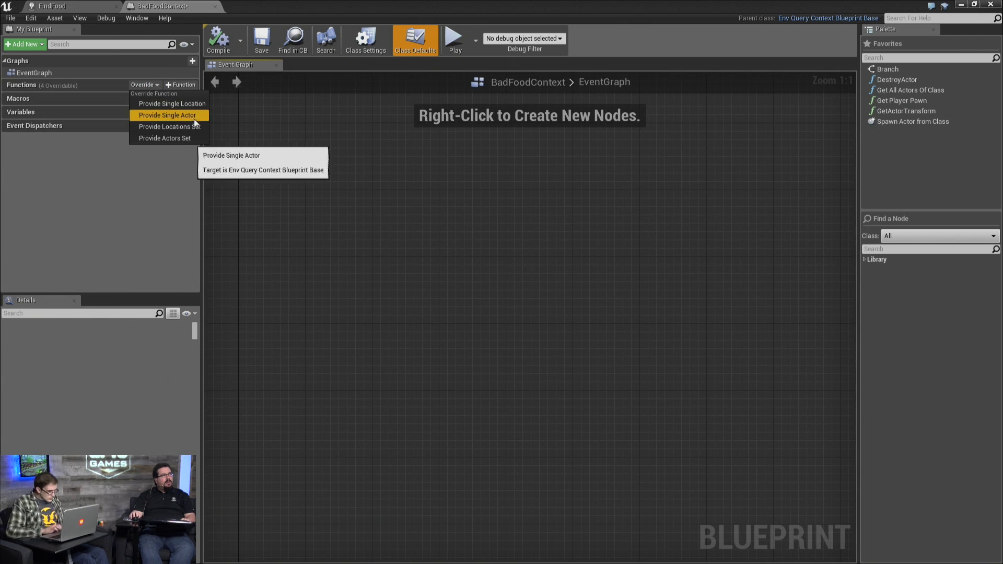
{"action": "left_click", "coordinate": [193, 139]}
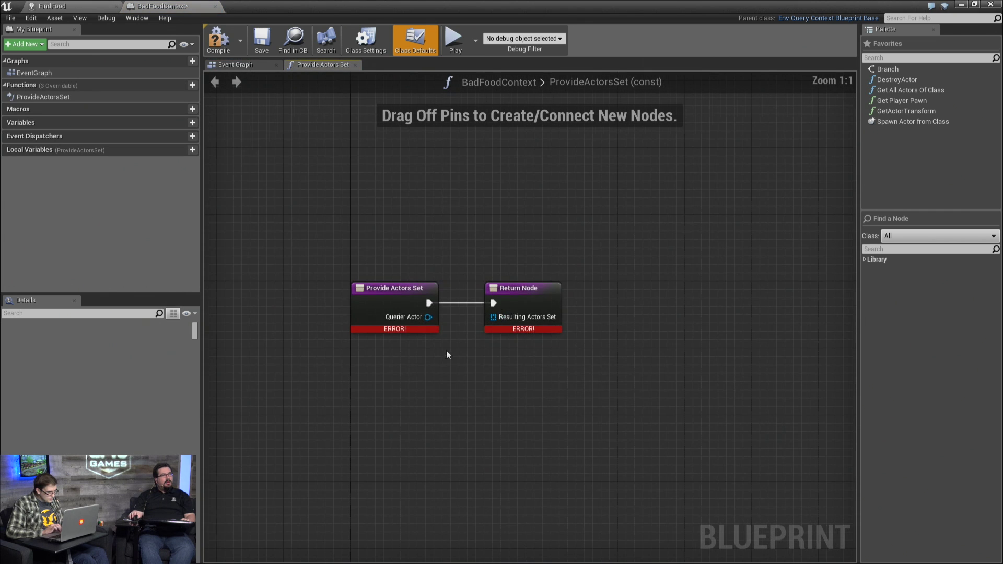
{"action": "right_click_drag", "start_coordinate": [446, 351], "coordinate": [501, 353]}
{"action": "left_click_drag", "start_coordinate": [531, 224], "coordinate": [674, 459]}
{"action": "right_click_drag", "start_coordinate": [623, 325], "coordinate": [574, 316]}
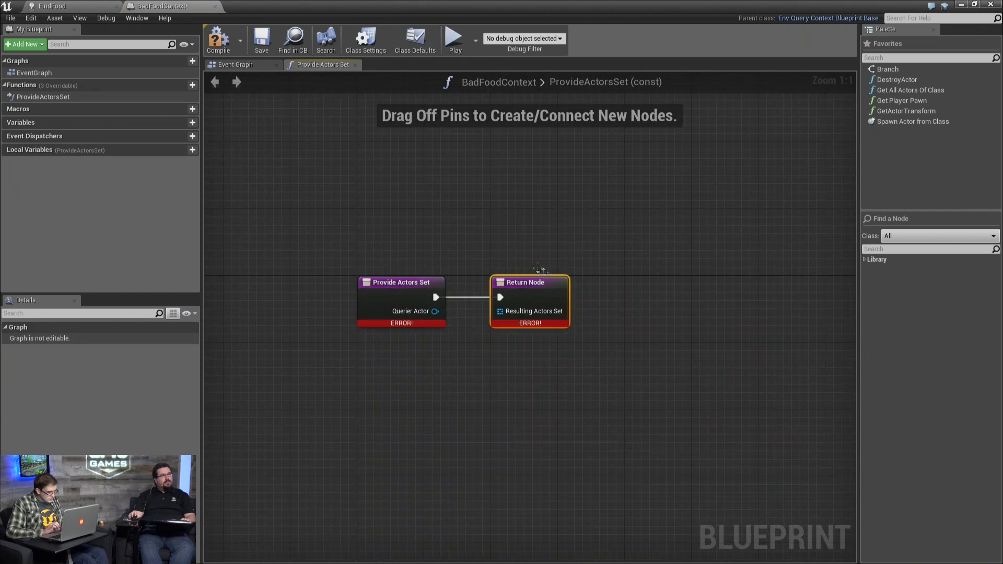
{"action": "left_click_drag", "start_coordinate": [534, 277], "coordinate": [800, 278]}
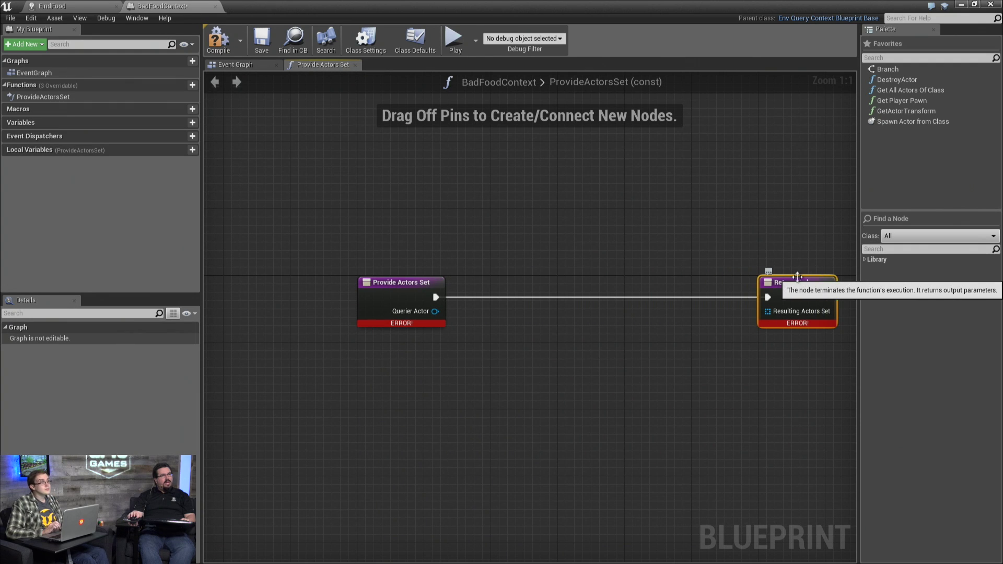
{"action": "left_click_drag", "start_coordinate": [401, 282], "coordinate": [309, 282]}
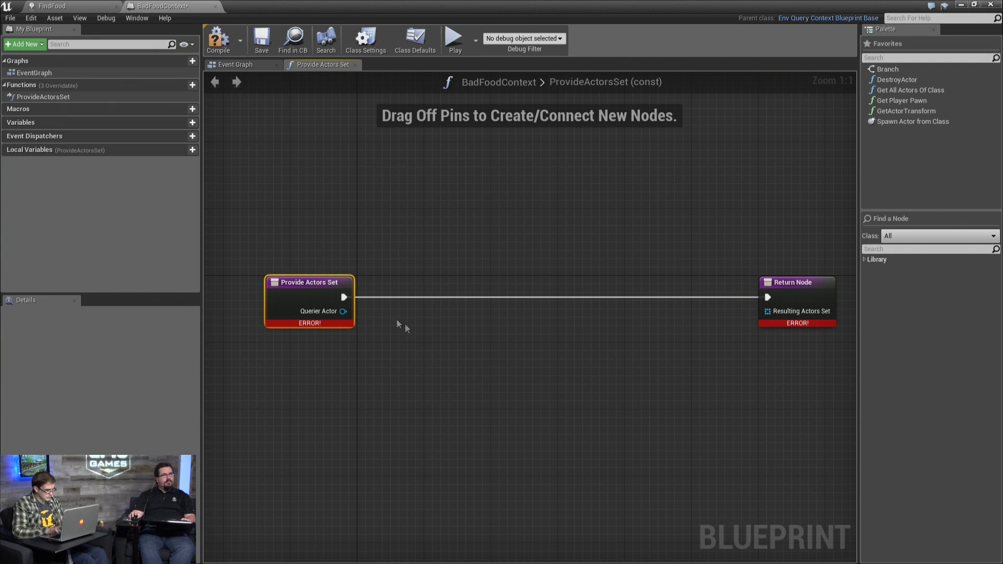
Insert a Get All Actors Of Class node into the execution flow between Provide Actors Set and the Return Node
{"action": "left_click_drag", "start_coordinate": [345, 297], "coordinate": [464, 296]}
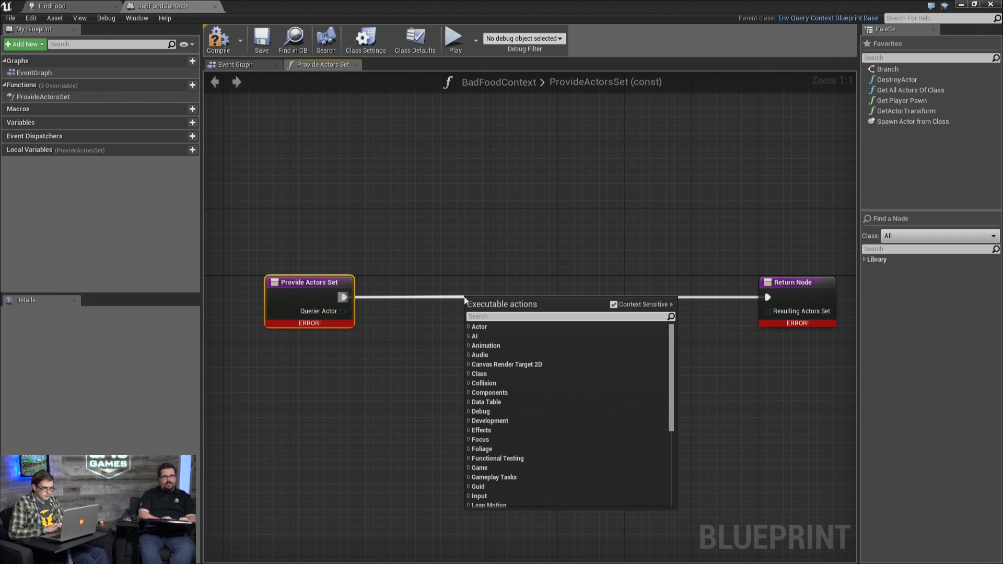
{"action": "type", "text": "get"}
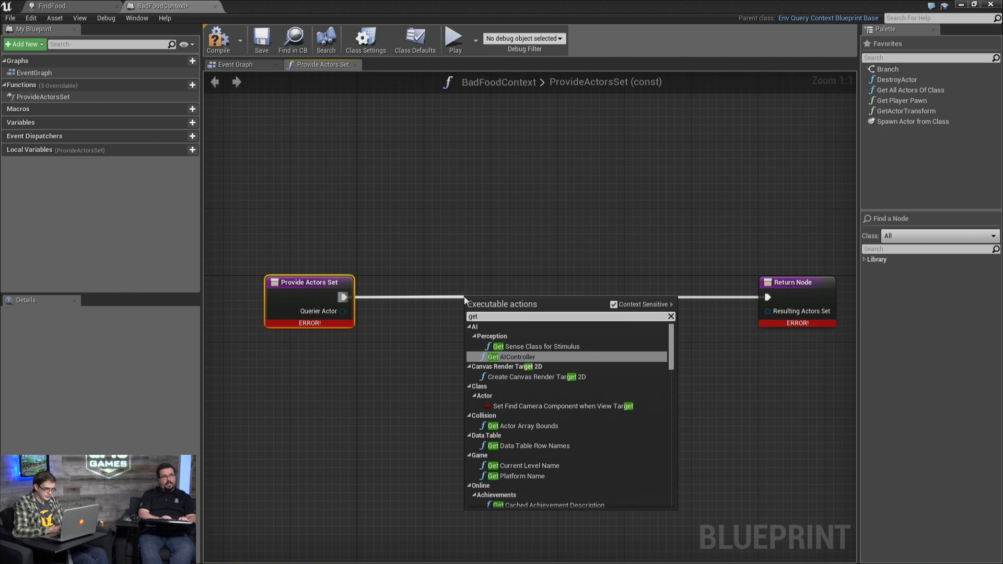
{"action": "type", "text": " all"}
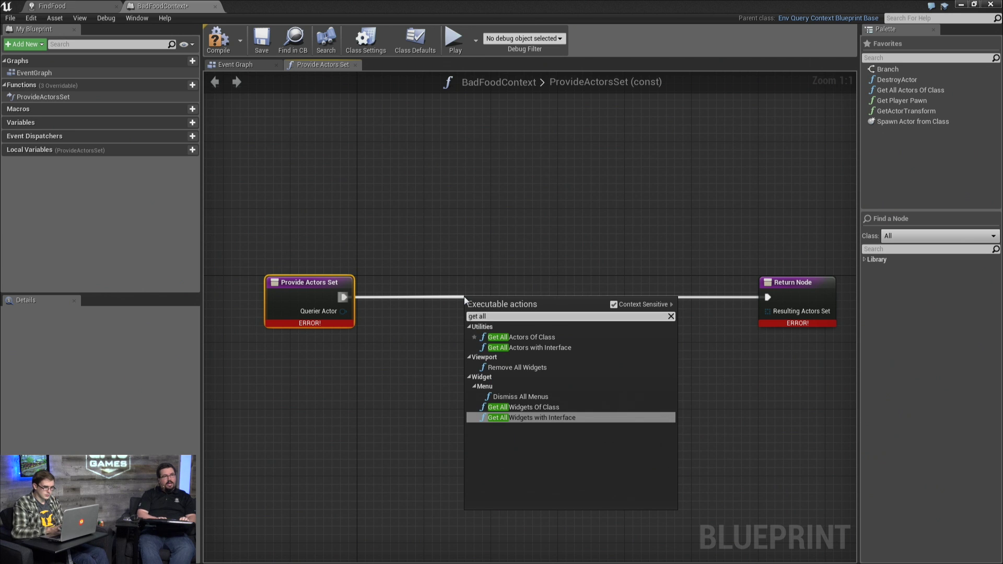
{"action": "key", "text": "Up"}
{"action": "key", "text": "Up"}
{"action": "key", "text": "Up"}
{"action": "key", "text": "Up"}
{"action": "key", "text": "Up"}
{"action": "key", "text": "Return"}
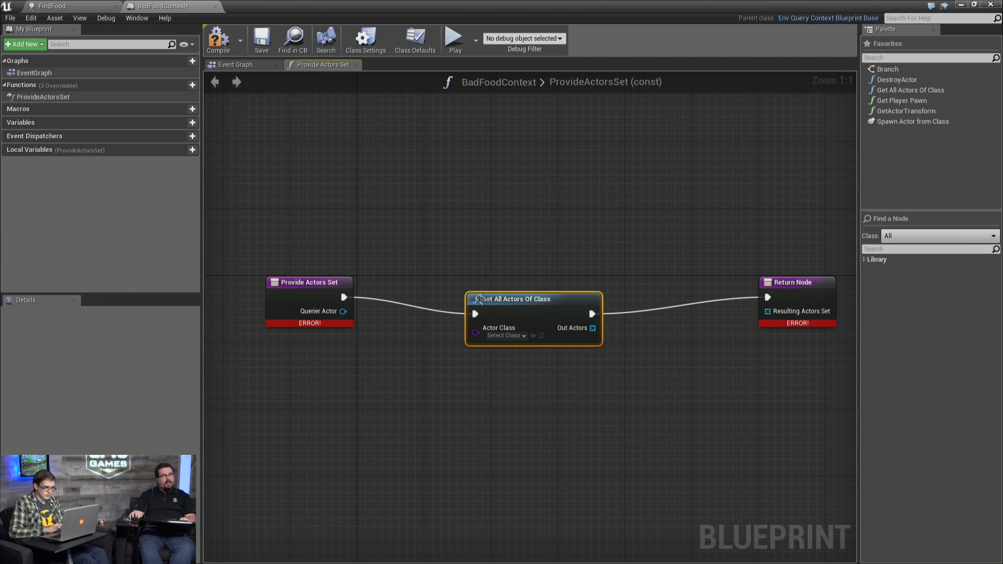
Set the Get All Actors Of Class node's Actor Class to BadFoodItem and align the node with its neighbours
{"action": "left_click", "coordinate": [507, 335]}
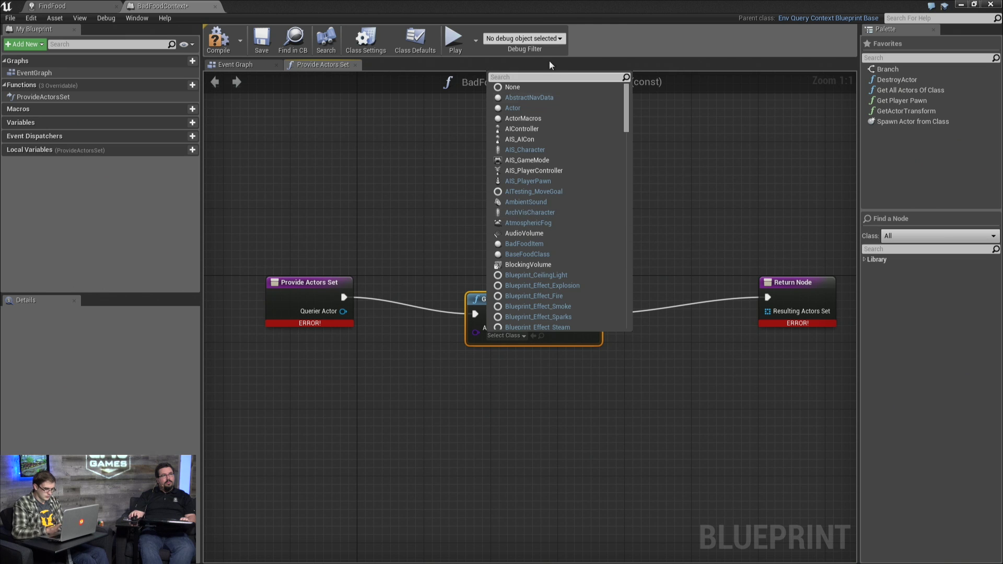
{"action": "type", "text": "bad"}
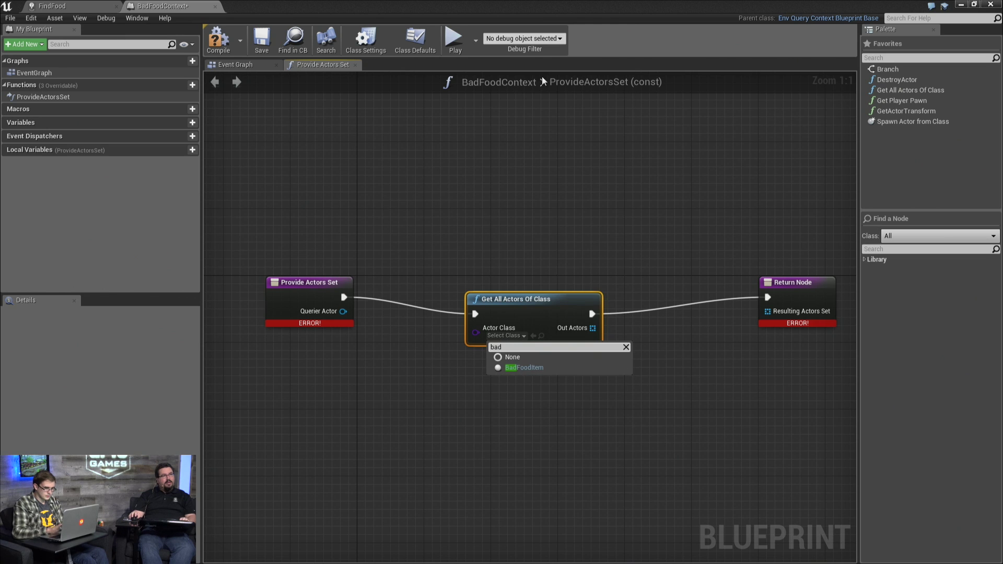
{"action": "left_click", "coordinate": [566, 368]}
{"action": "left_click_drag", "start_coordinate": [542, 318], "coordinate": [526, 287]}
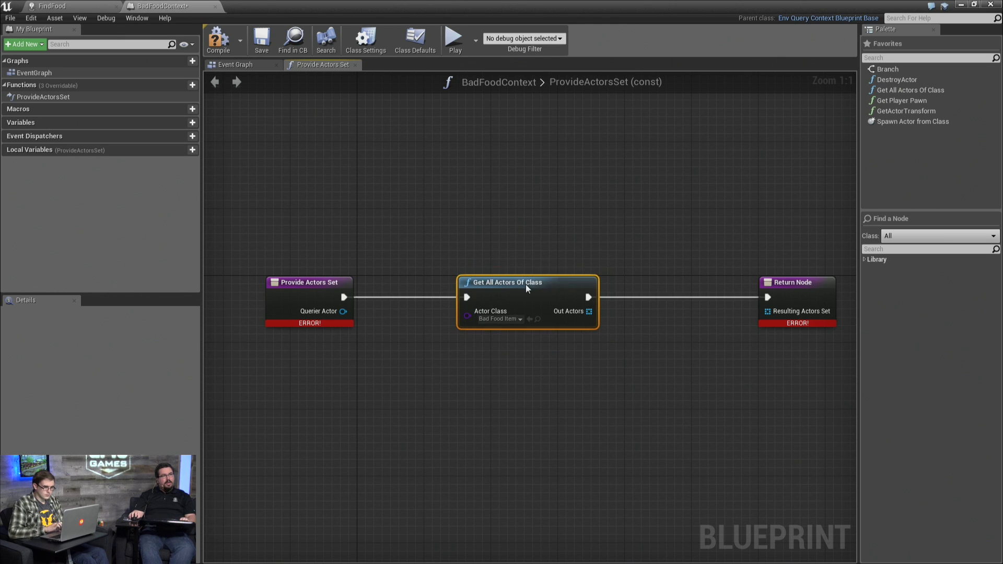
Connect Out Actors to the Return Node's Resulting Actors Set, bring the Return Node closer, and compile BadFoodContext
{"action": "left_click_drag", "start_coordinate": [589, 311], "coordinate": [769, 311]}
{"action": "left_click_drag", "start_coordinate": [789, 277], "coordinate": [737, 277]}
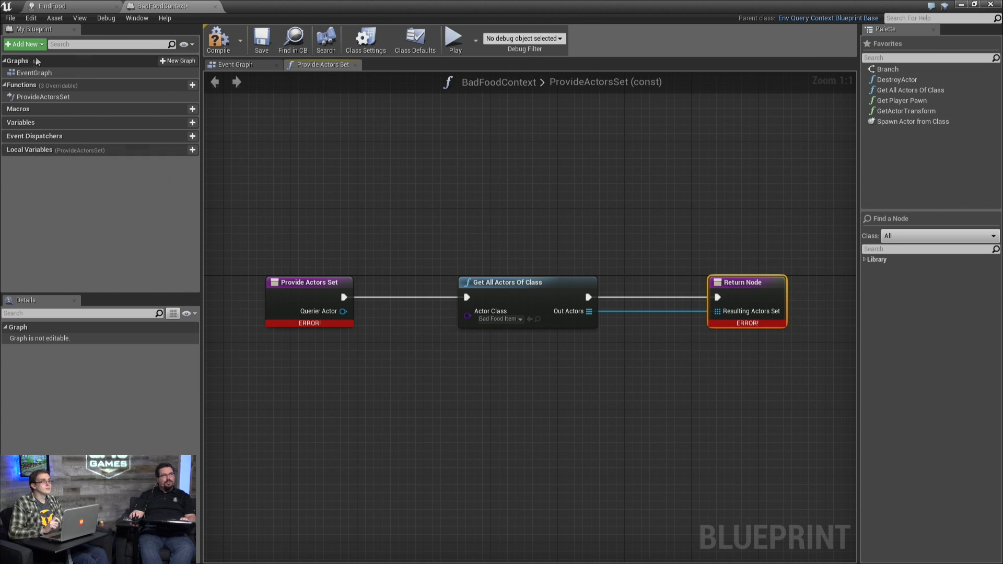
{"action": "left_click", "coordinate": [212, 45]}
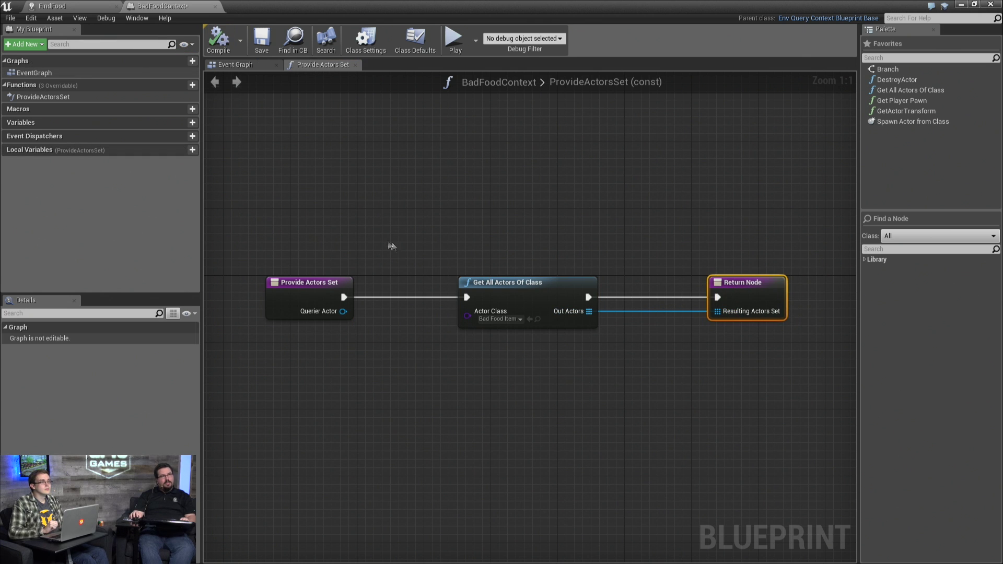
{"action": "mouse_move", "coordinate": [427, 242]}
{"action": "left_mouse_down"}
{"action": "mouse_move", "coordinate": [641, 482]}
{"action": "mouse_move", "coordinate": [534, 329]}
{"action": "mouse_move", "coordinate": [433, 254]}
{"action": "left_mouse_up"}
{"action": "left_click_drag", "start_coordinate": [433, 253], "coordinate": [634, 461]}
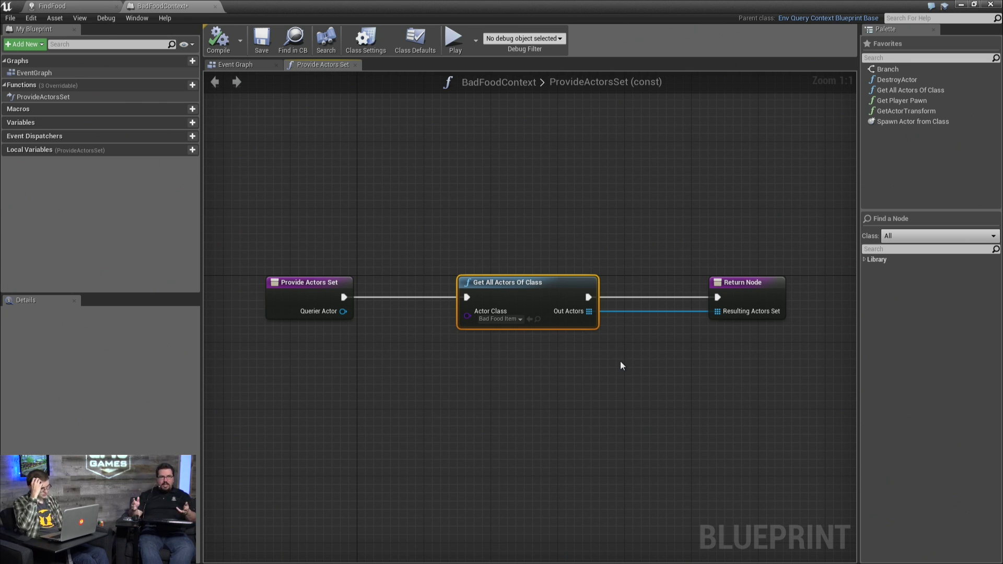
{"action": "left_click_drag", "start_coordinate": [441, 230], "coordinate": [638, 425]}
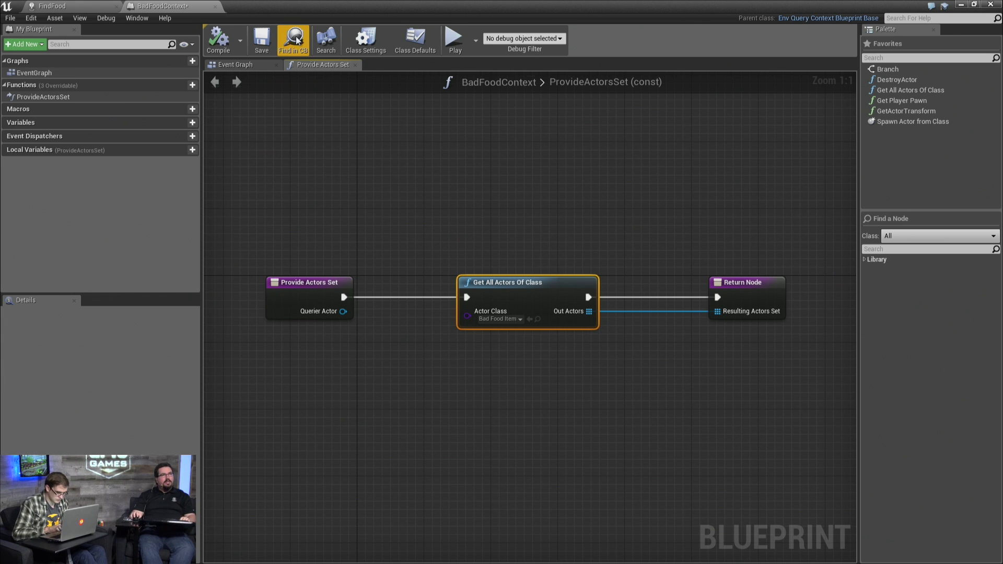
Add a second Distance test to FindFood's ActorsOfClass generator and set its Distance To to BadFoodContext
{"action": "left_click", "coordinate": [76, 5]}
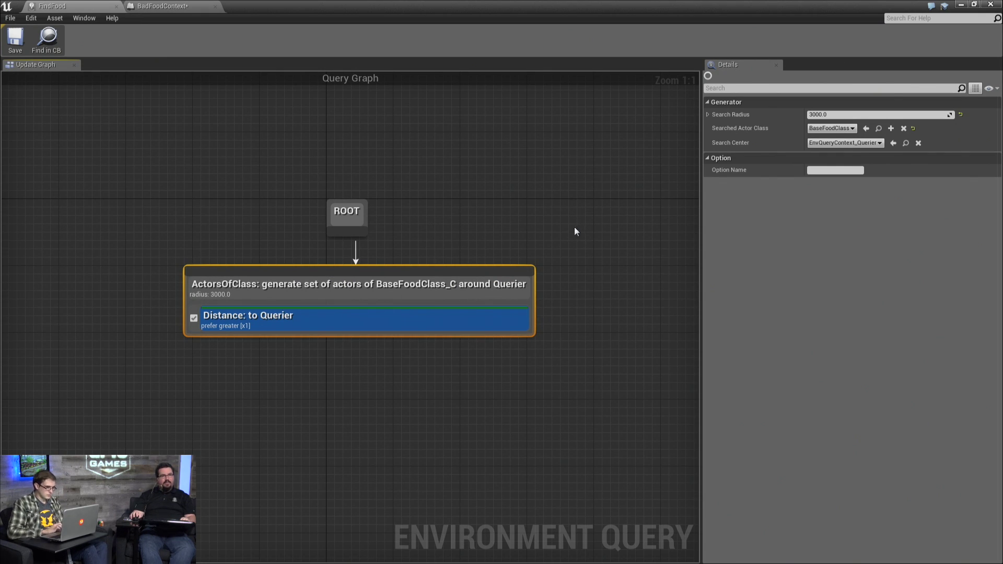
{"action": "left_click", "coordinate": [404, 328]}
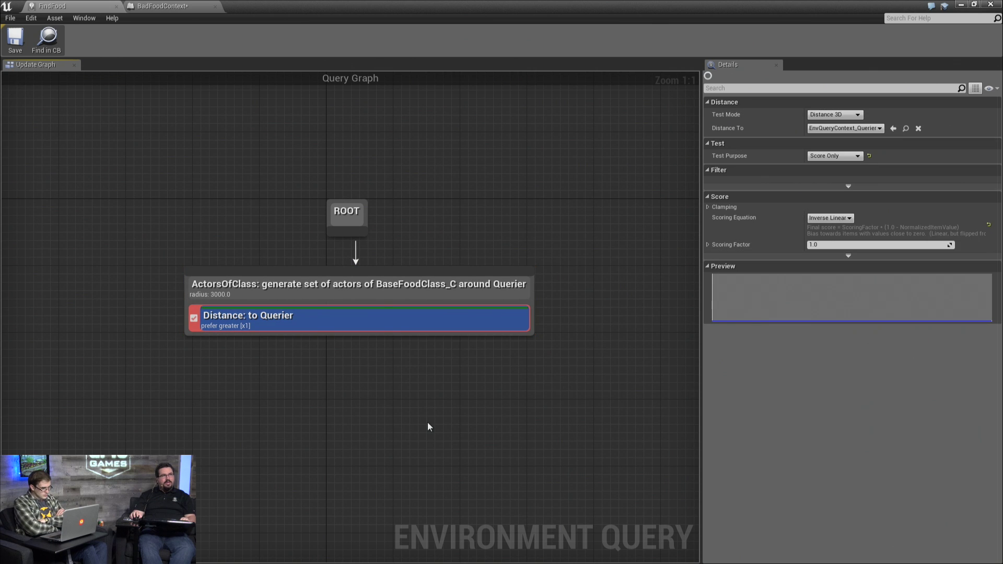
{"action": "left_click", "coordinate": [531, 299]}
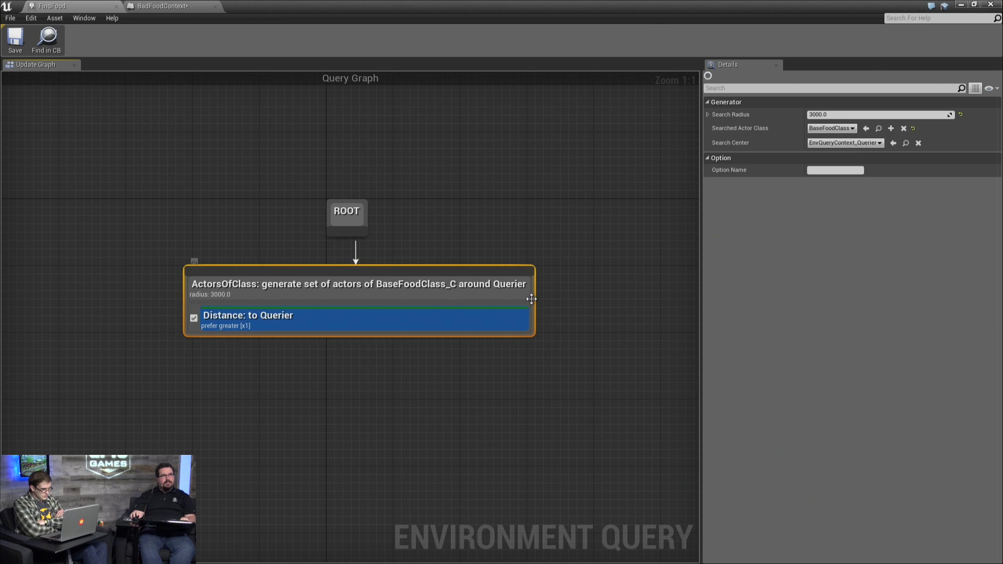
{"action": "right_click", "coordinate": [531, 299]}
{"action": "mouse_move", "coordinate": [560, 371]}
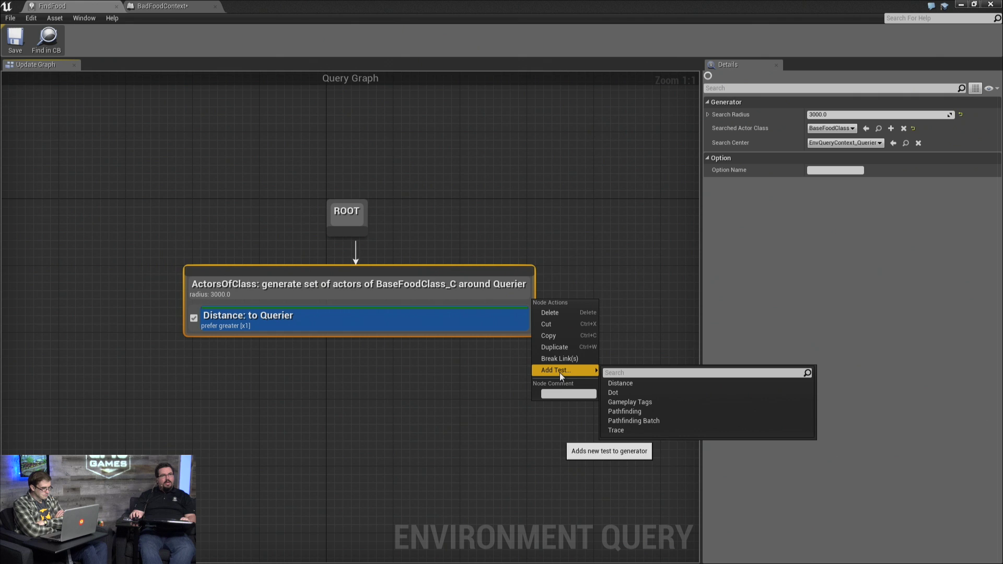
{"action": "left_click", "coordinate": [655, 382]}
{"action": "left_click", "coordinate": [298, 344]}
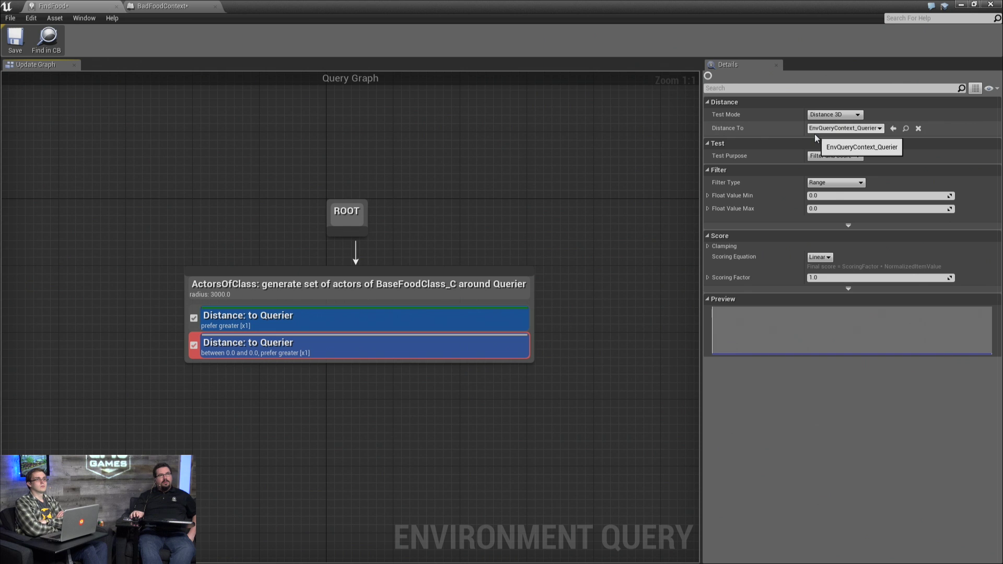
{"action": "left_click", "coordinate": [832, 129]}
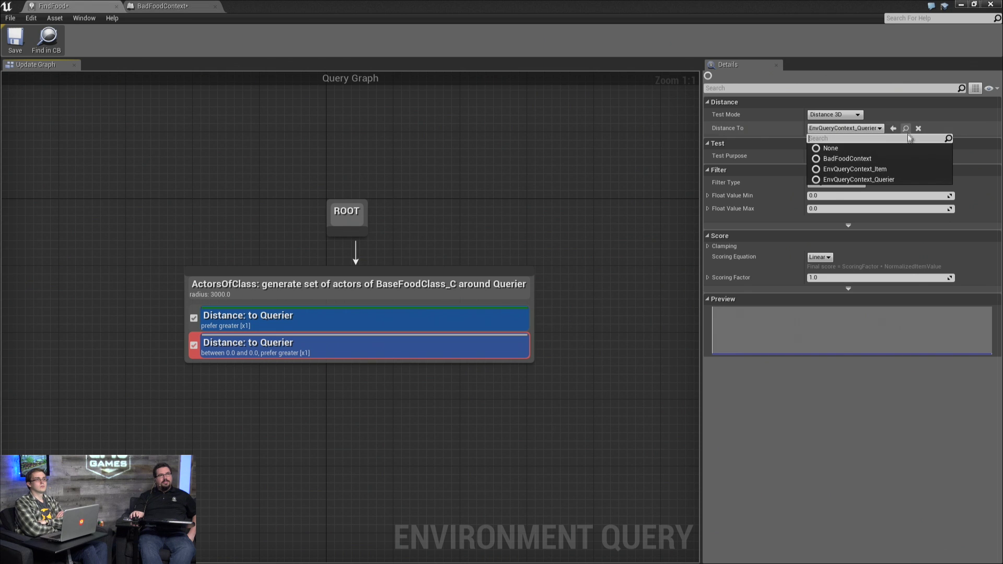
{"action": "left_click", "coordinate": [894, 158]}
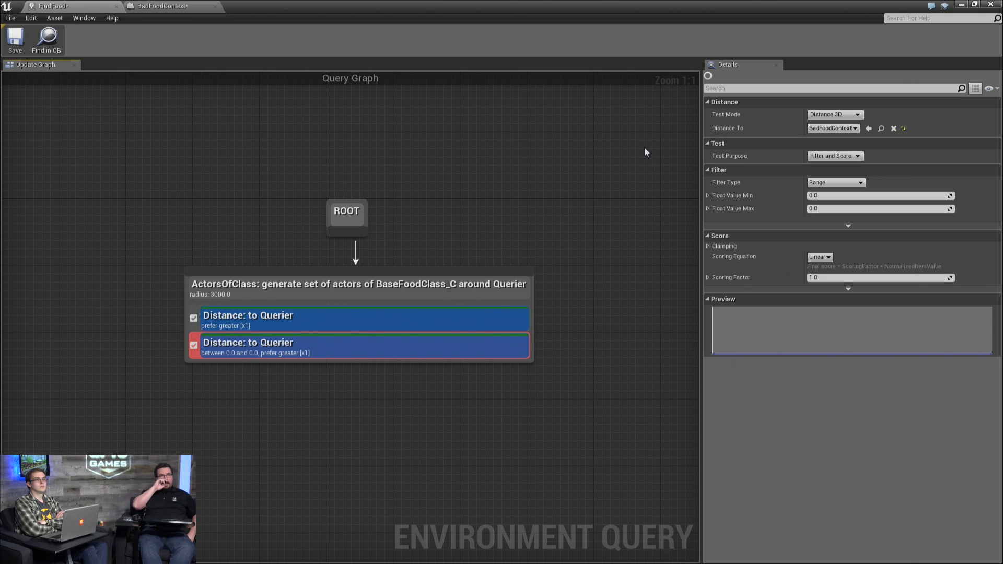
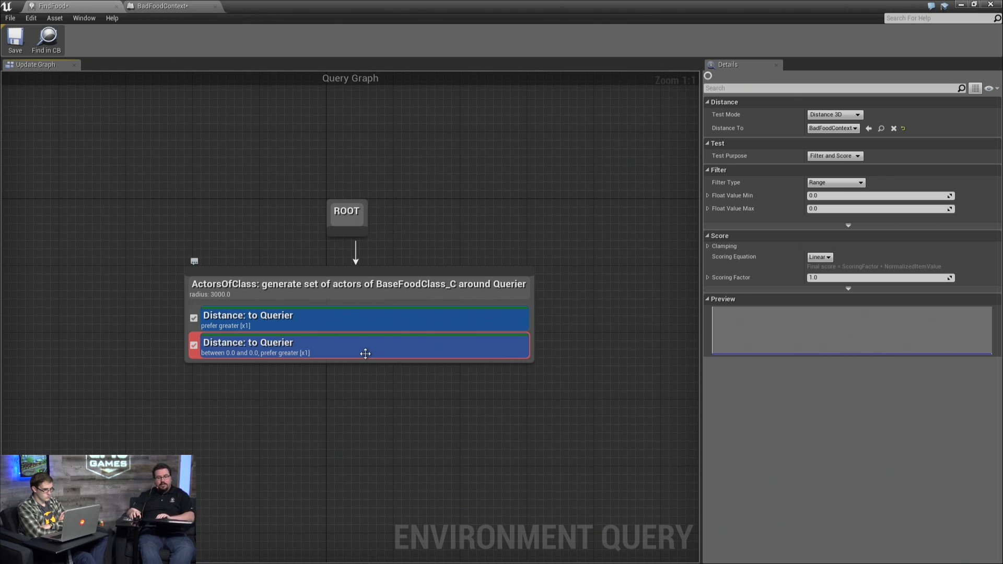
Delete the second Distance test from FindFood and select the ActorsOfClass generator
{"action": "key", "text": "Delete"}
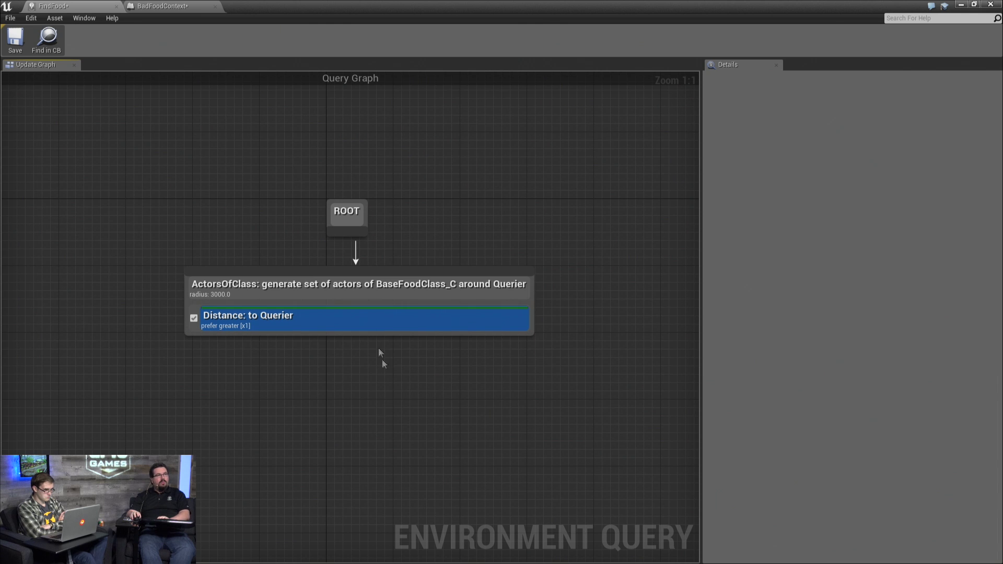
{"action": "left_click", "coordinate": [356, 296]}
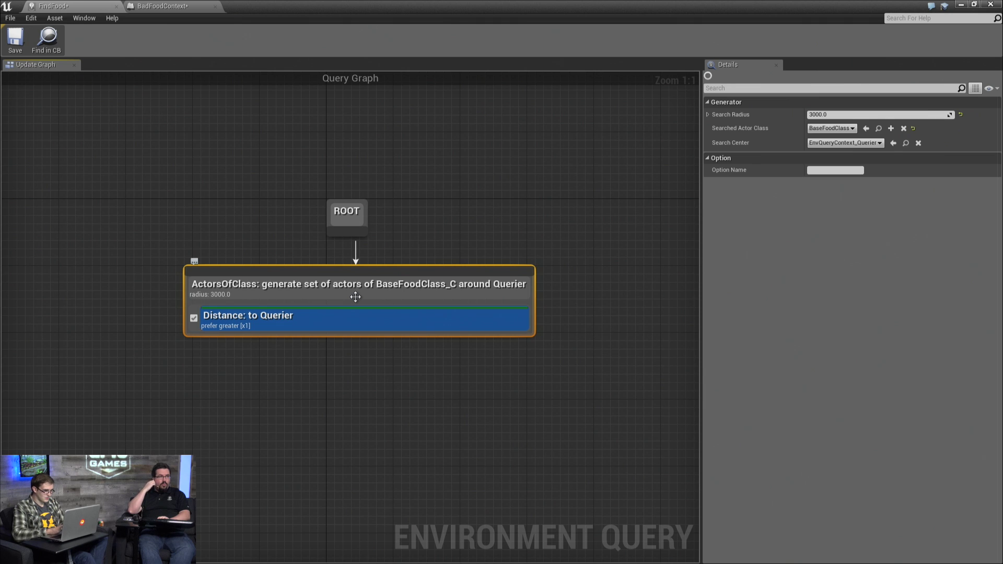
{"action": "left_click", "coordinate": [852, 128]}
{"action": "left_click", "coordinate": [852, 128]}
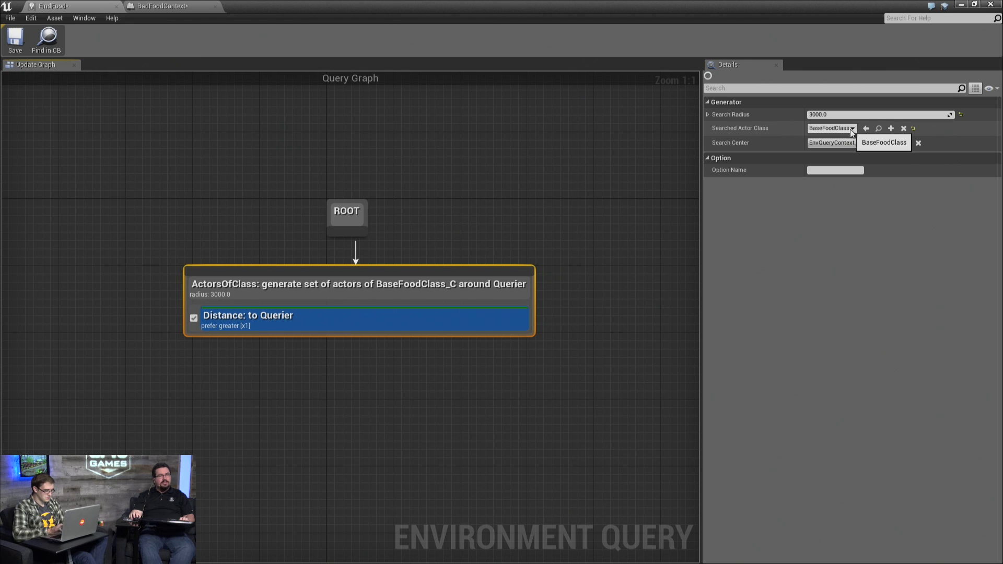
{"action": "left_click", "coordinate": [851, 130]}
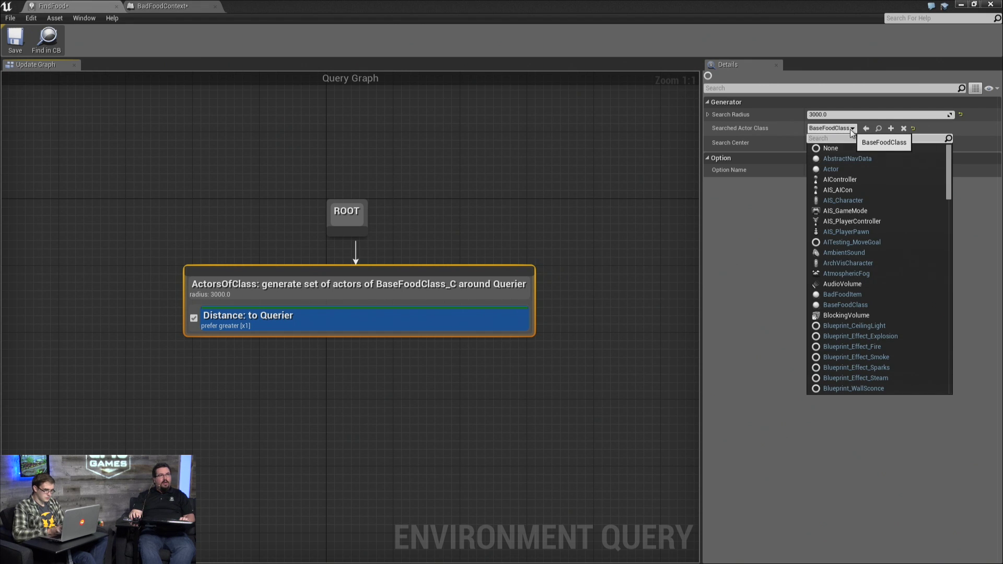
{"action": "left_click", "coordinate": [852, 128]}
Duplicate BaseFoodClass in the BaseClasses folder and name the copy GoodFoodClass
{"action": "left_click_drag", "start_coordinate": [664, 6], "coordinate": [0, 103]}
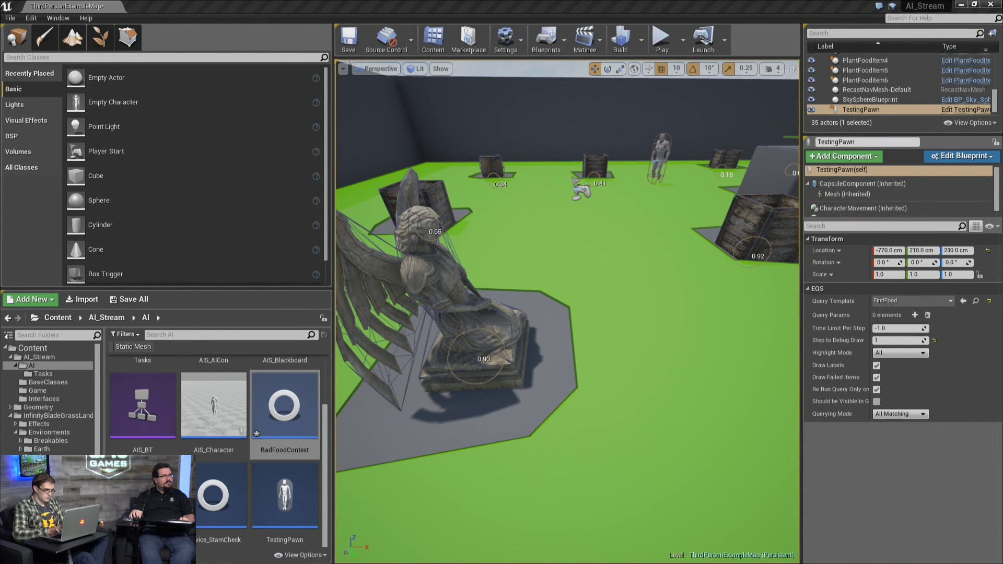
{"action": "left_click", "coordinate": [48, 382]}
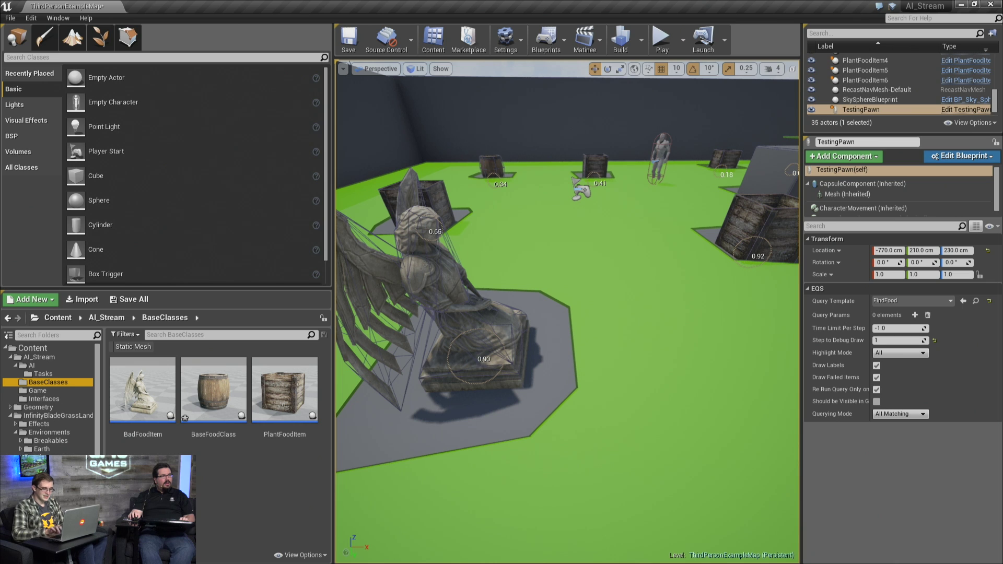
{"action": "left_click", "coordinate": [213, 392]}
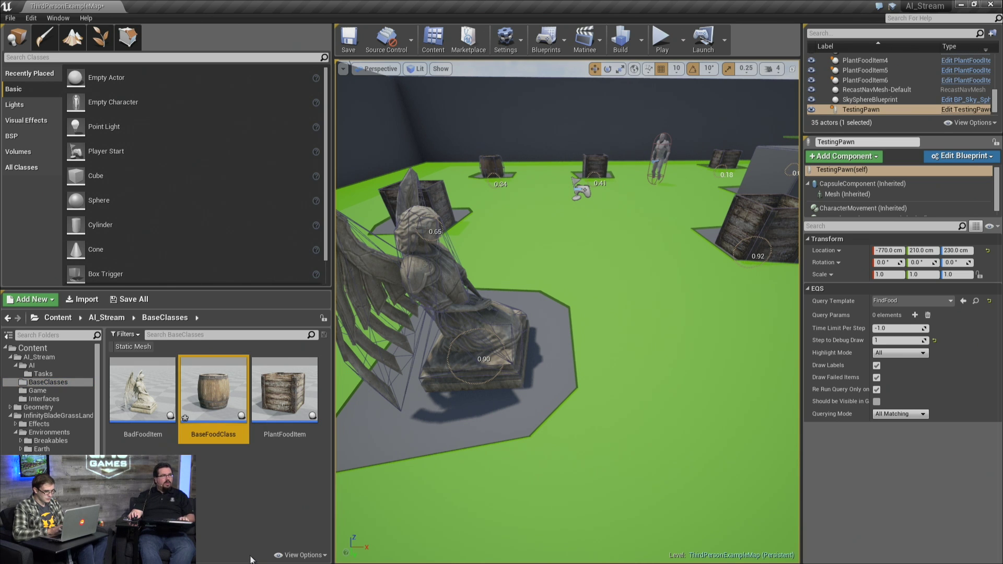
{"action": "key", "text": "ctrl+w"}
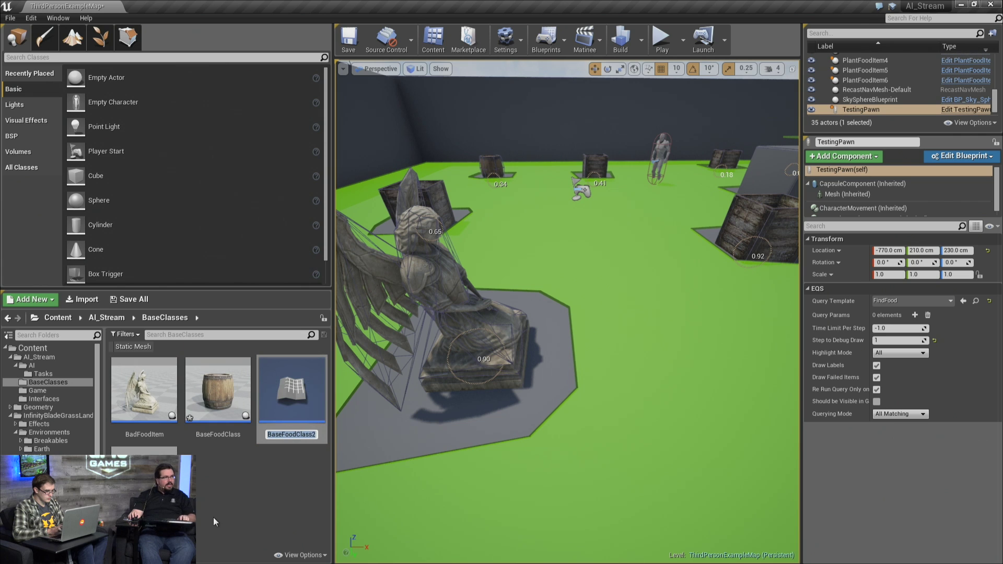
{"action": "type", "text": "Good"}
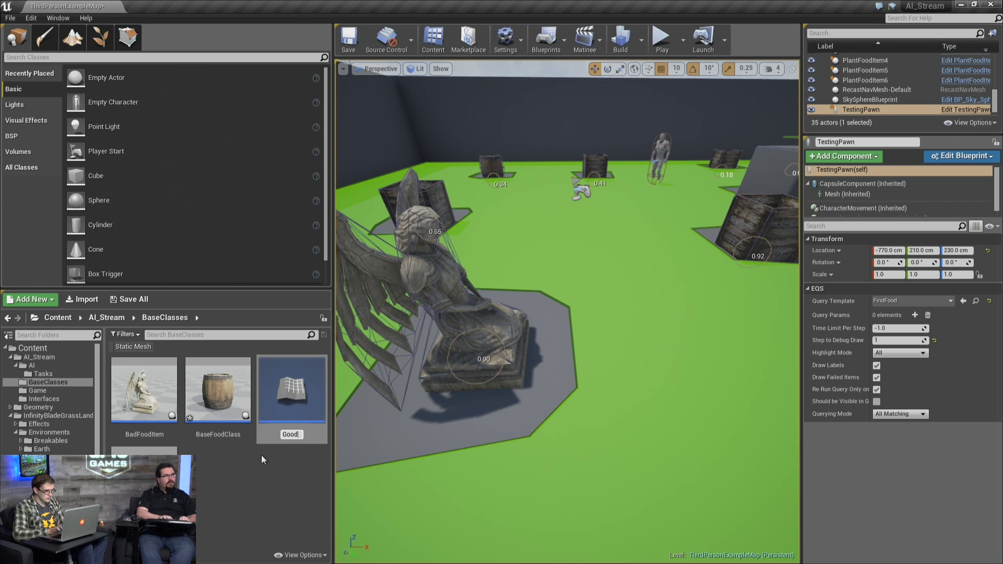
{"action": "type", "text": "FoodClass"}
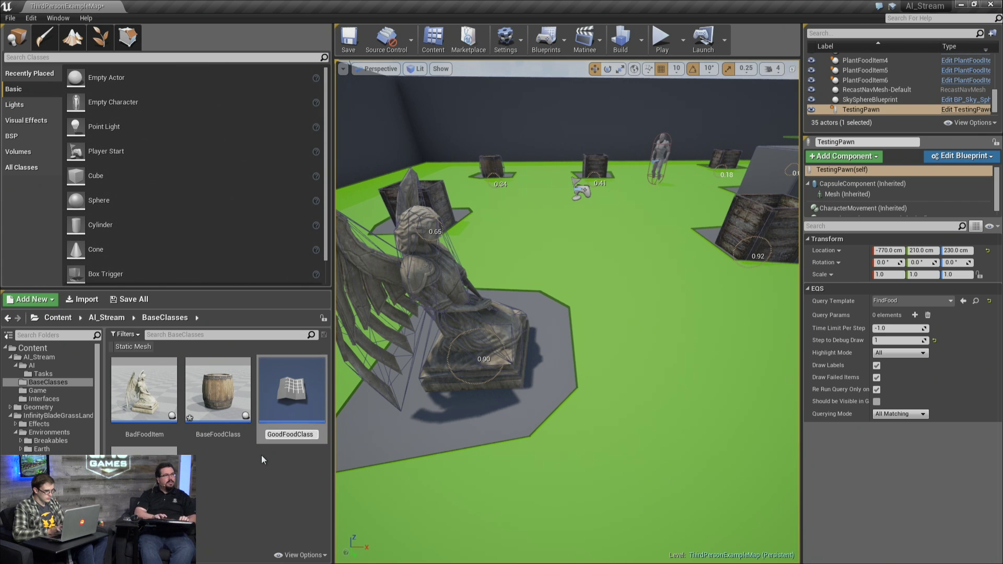
{"action": "key", "text": "Return"}
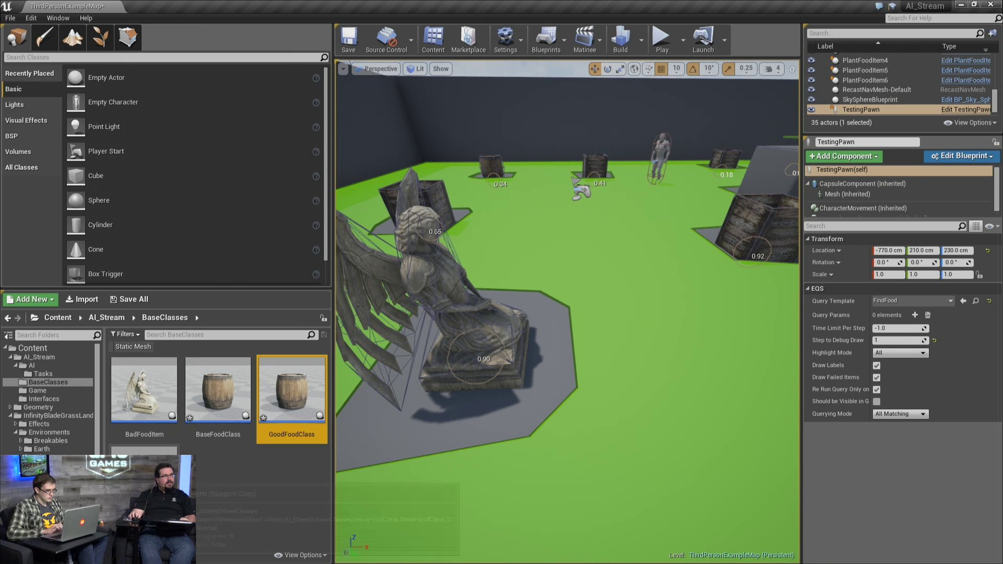
Reparent the PlantFoodItem blueprint to GoodFoodClass, then compile and save it
{"action": "left_click", "coordinate": [162, 494]}
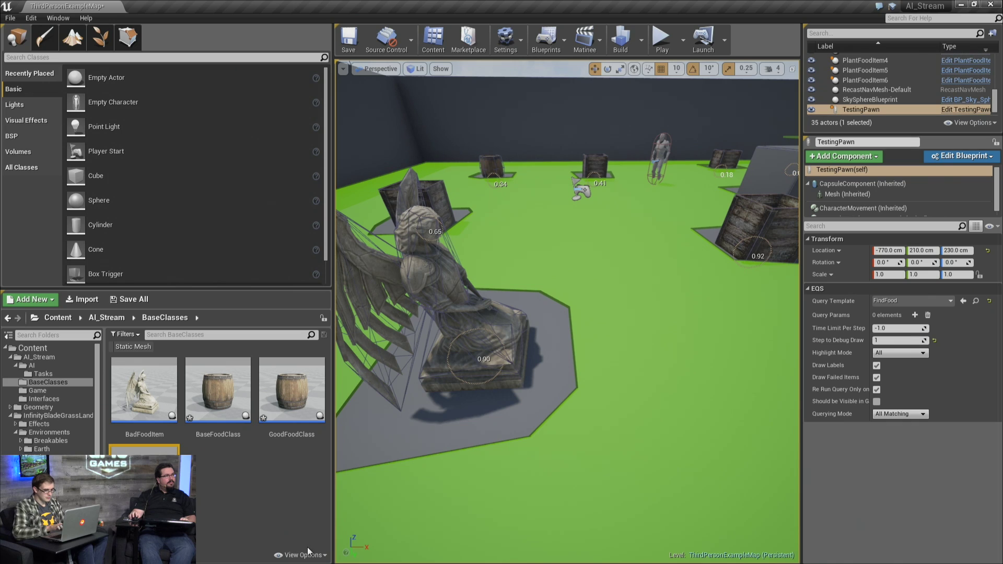
{"action": "double_click", "coordinate": [130, 455]}
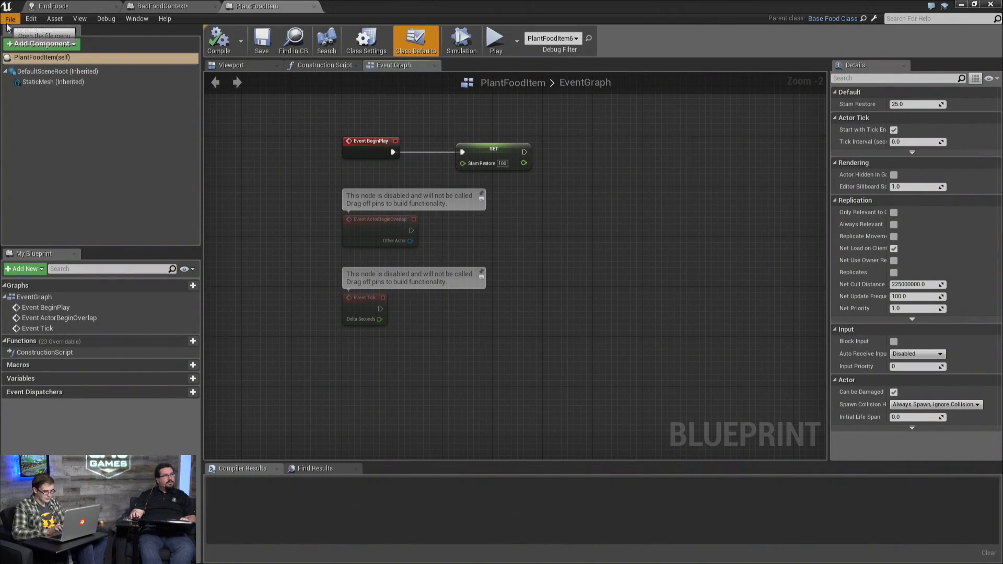
{"action": "left_click", "coordinate": [10, 19]}
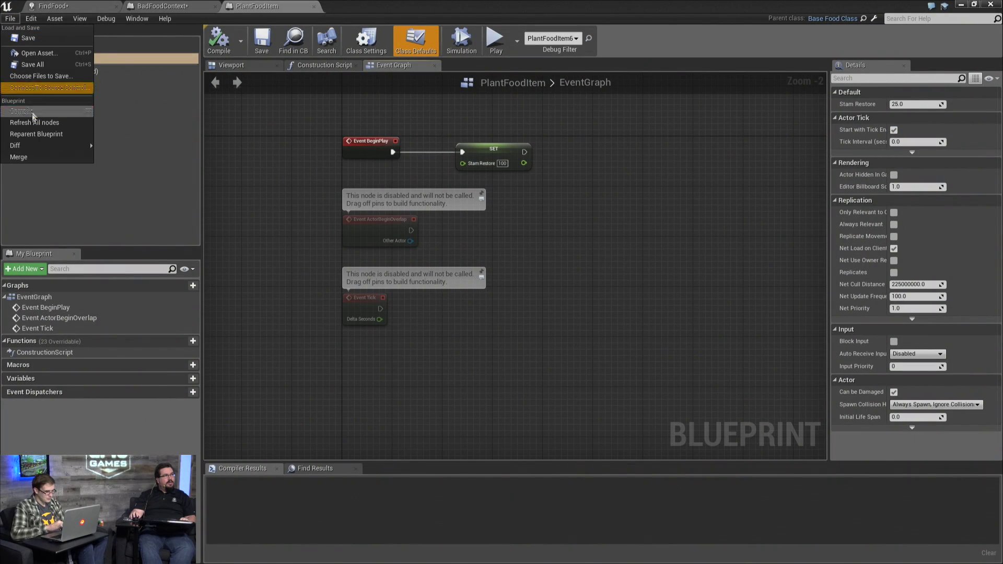
{"action": "left_click", "coordinate": [31, 135]}
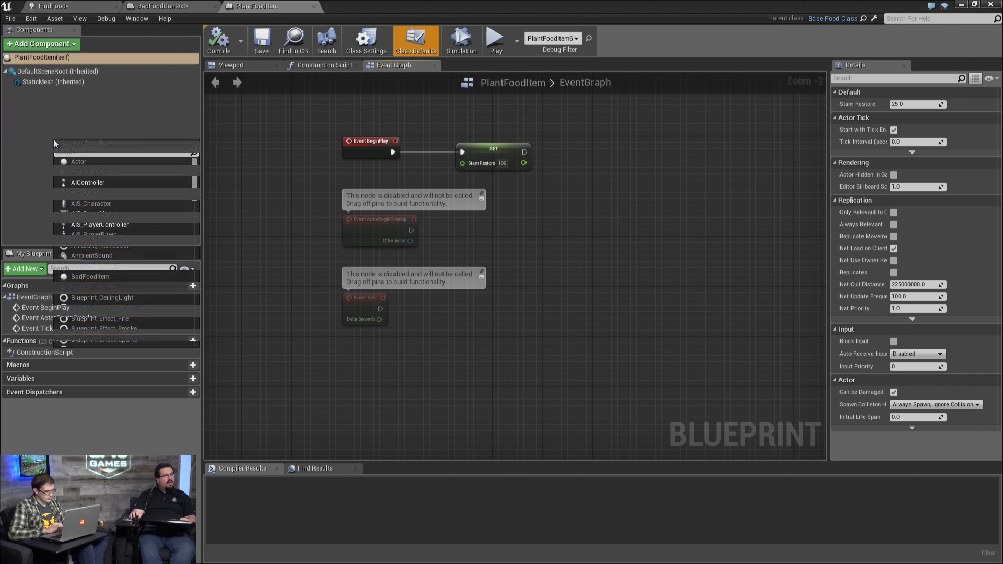
{"action": "type", "text": "good"}
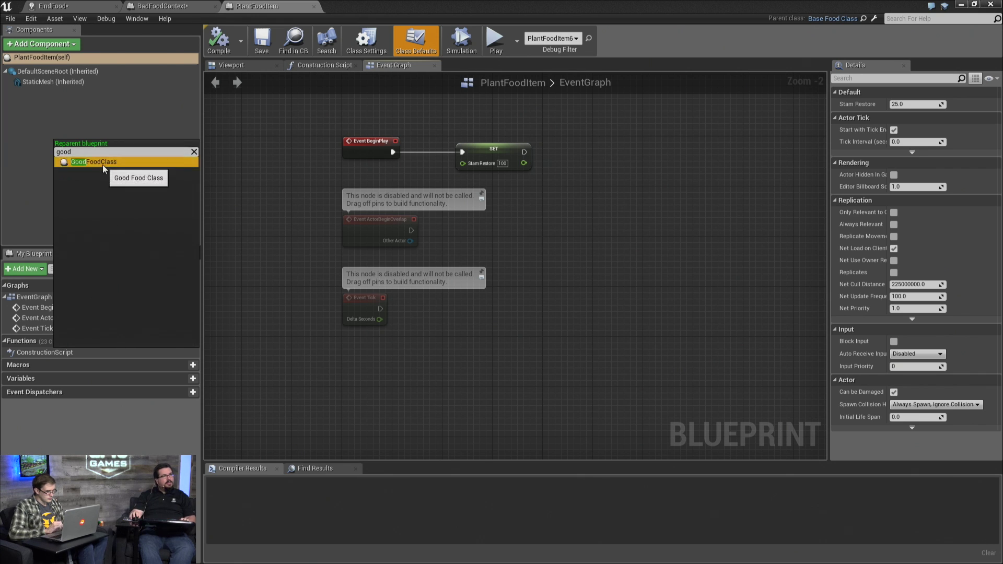
{"action": "left_click", "coordinate": [99, 162]}
{"action": "left_click", "coordinate": [575, 310]}
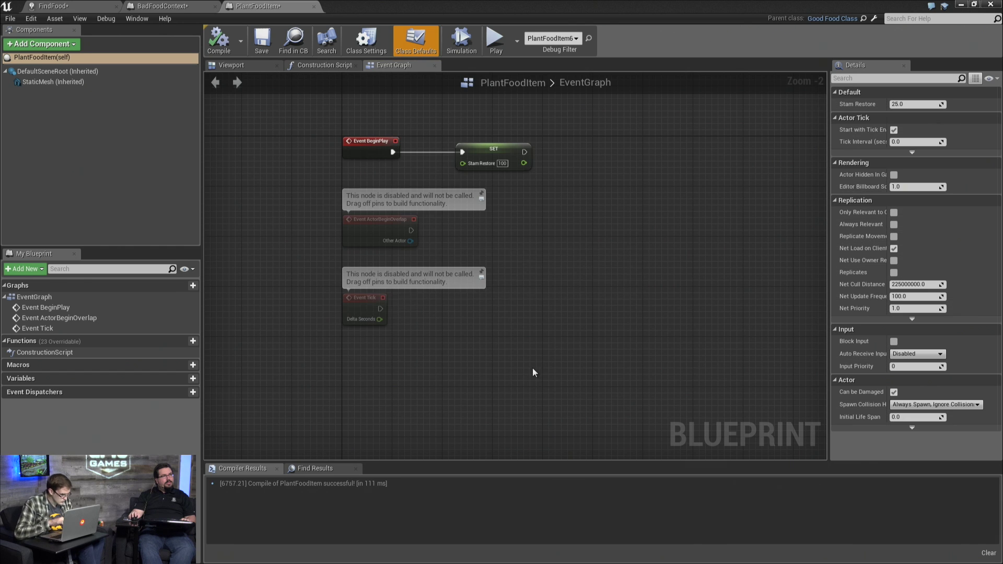
{"action": "left_click", "coordinate": [218, 39]}
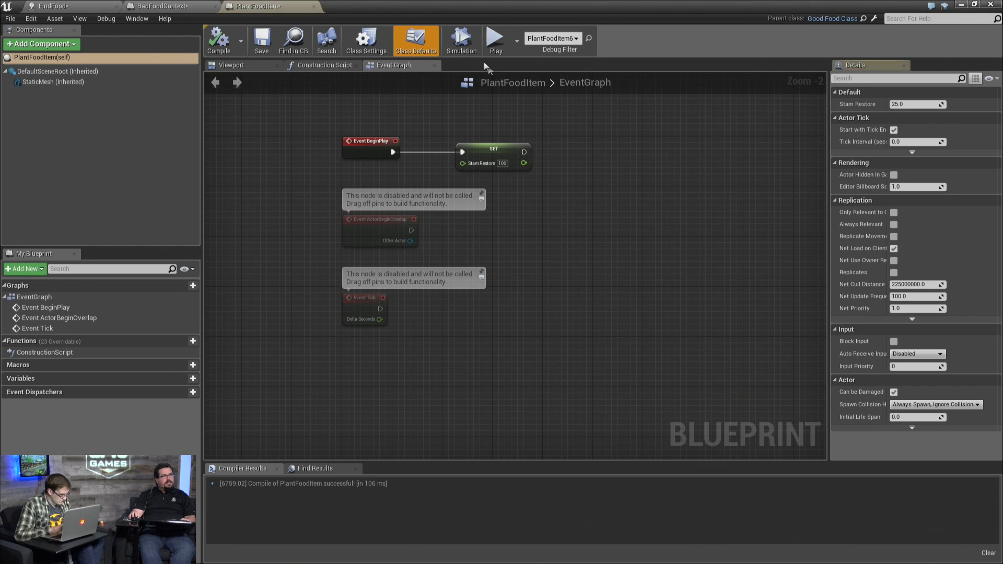
{"action": "left_click", "coordinate": [261, 41]}
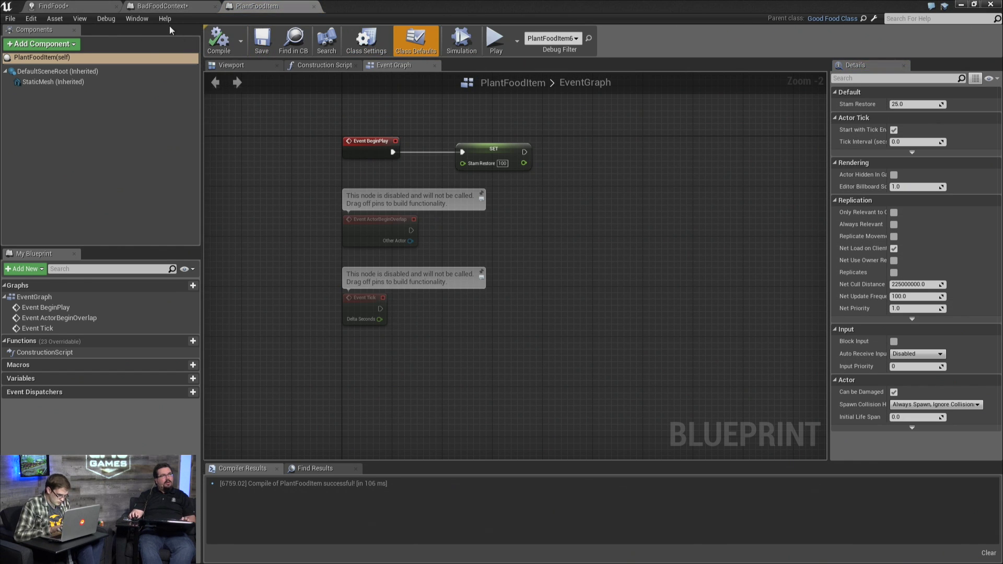
Save all modified assets and close the BadFoodContext and PlantFoodItem editors
{"action": "left_click", "coordinate": [181, 8]}
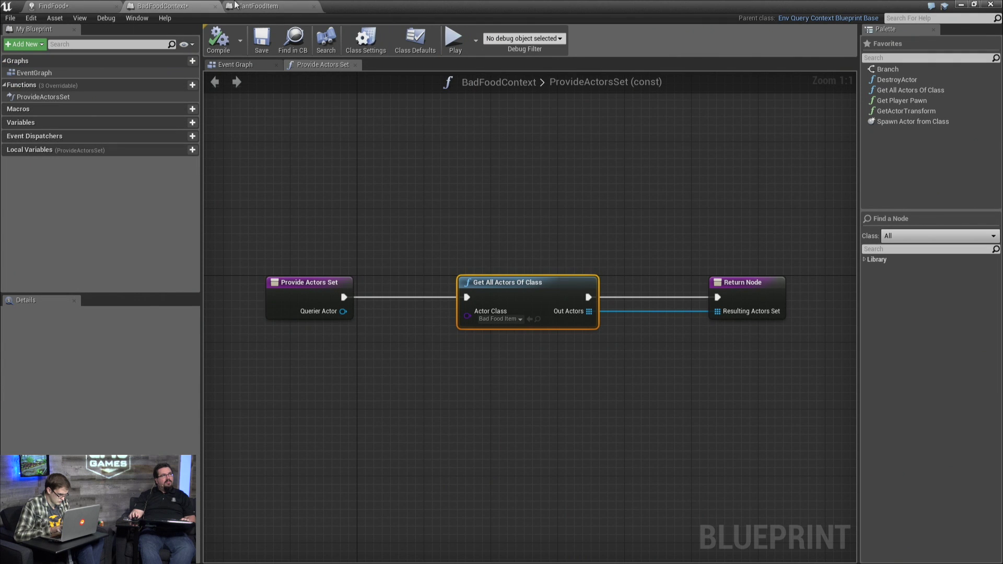
{"action": "key", "text": "ctrl+shift+s"}
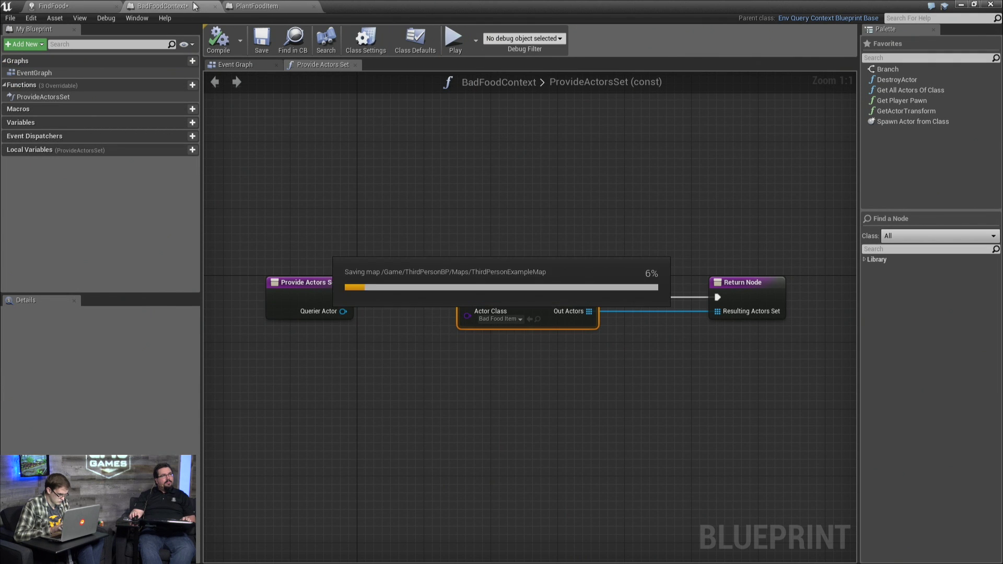
{"action": "middle_click", "coordinate": [175, 6]}
{"action": "middle_click", "coordinate": [176, 6]}
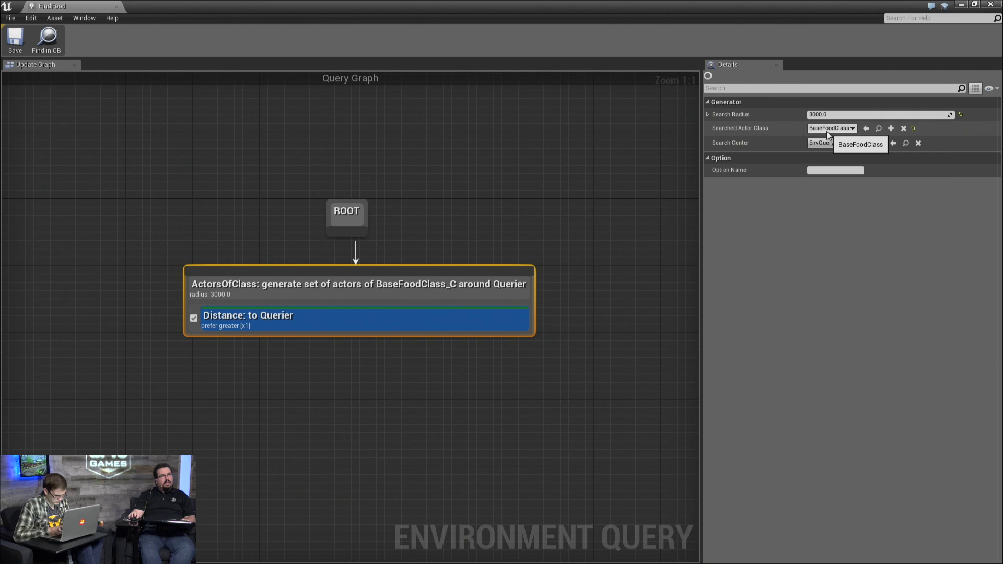
Set the Searched Actor Class of FindFood's ActorsOfClass generator to GoodFoodClass and return to the level editor
{"action": "left_click", "coordinate": [827, 131]}
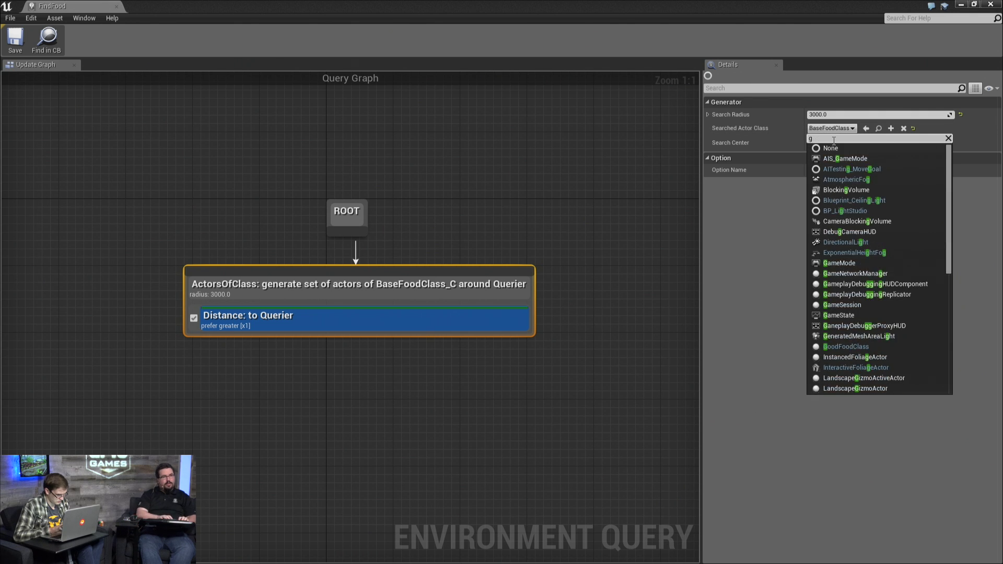
{"action": "type", "text": "good"}
{"action": "left_click", "coordinate": [857, 156]}
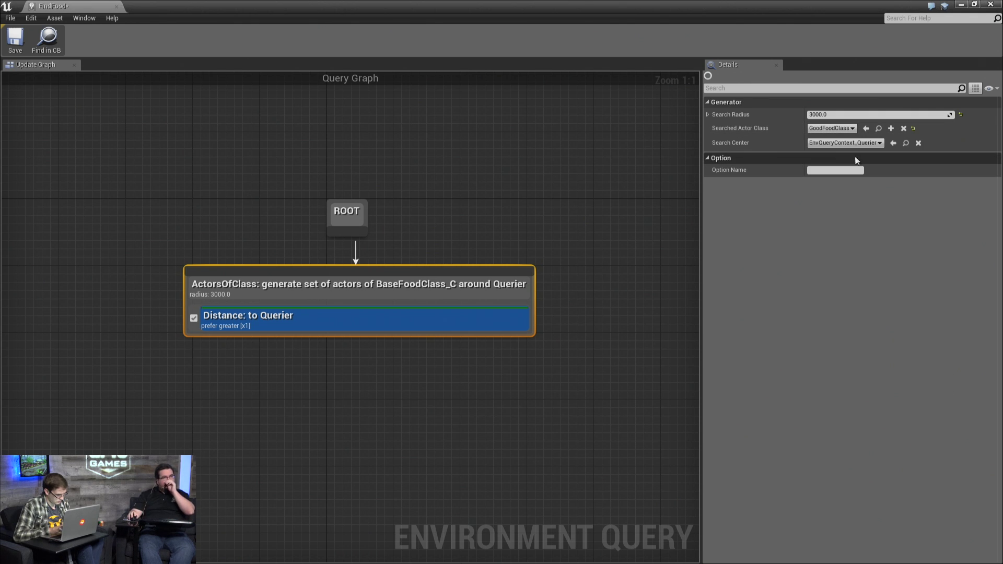
{"action": "left_click", "coordinate": [42, 52]}
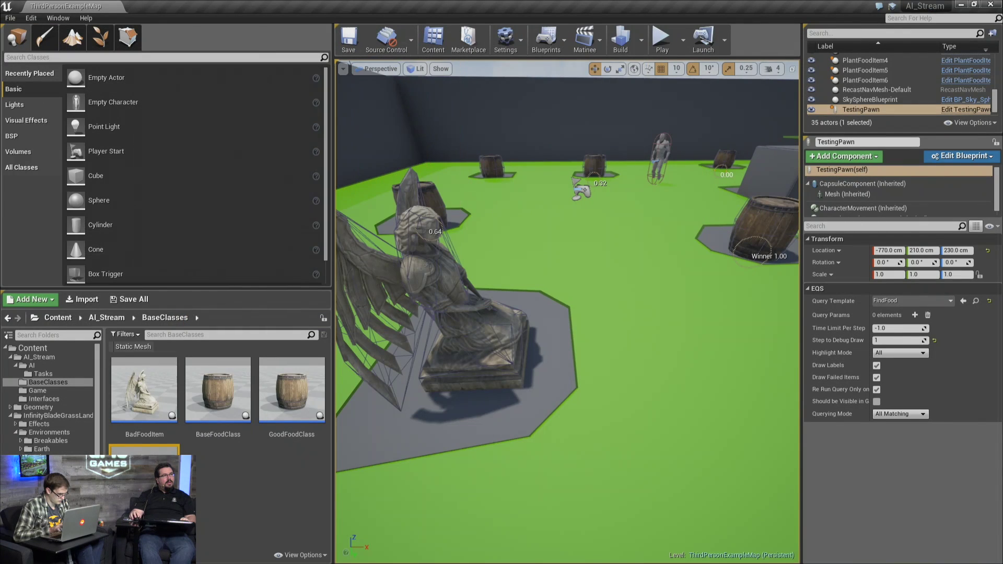
Rename the FindFood environment query in the AI folder to FindGoodFood
{"action": "left_click", "coordinate": [46, 374]}
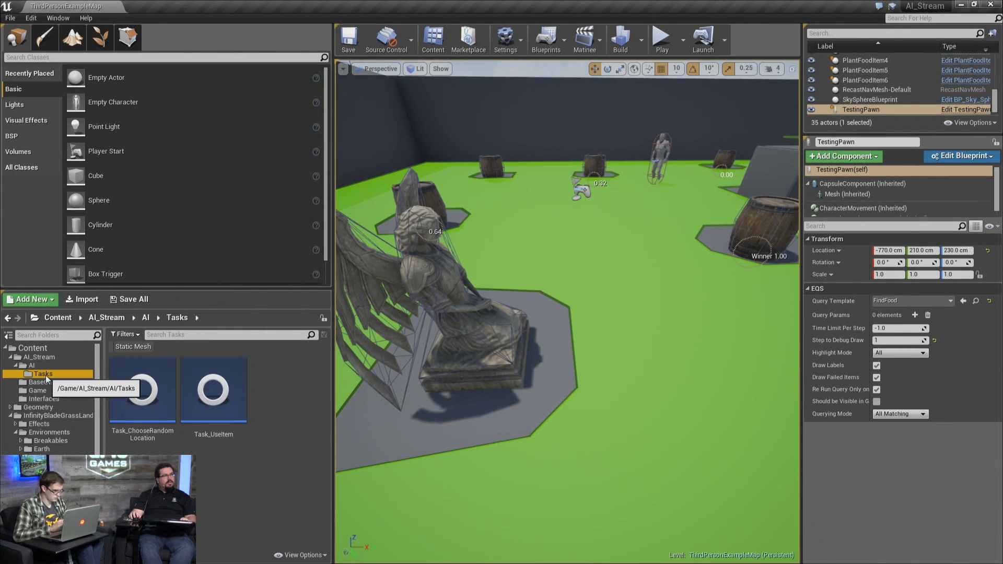
{"action": "left_click", "coordinate": [47, 366]}
{"action": "left_click", "coordinate": [47, 360]}
{"action": "left_click", "coordinate": [42, 364]}
{"action": "left_click", "coordinate": [42, 359]}
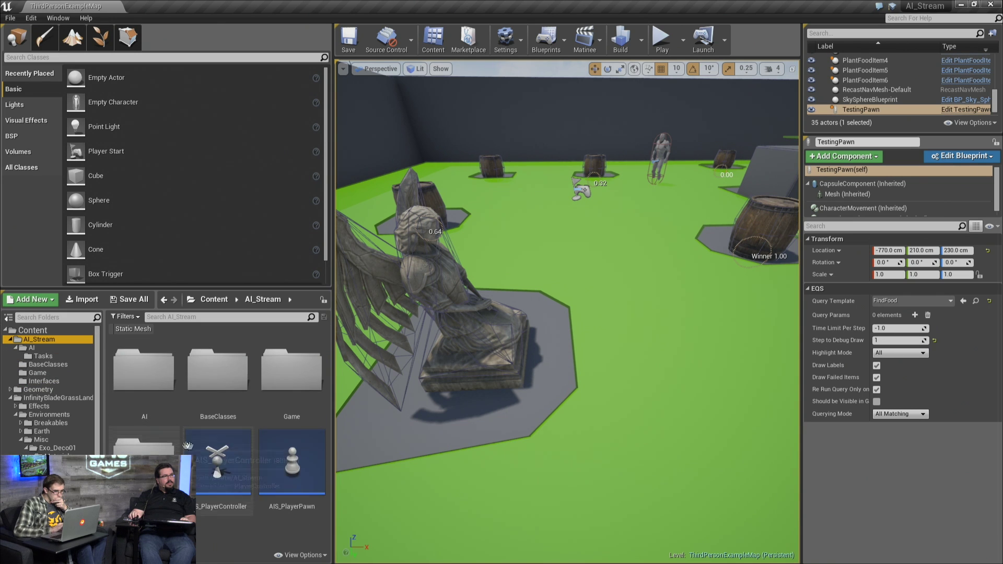
{"action": "left_click", "coordinate": [33, 346]}
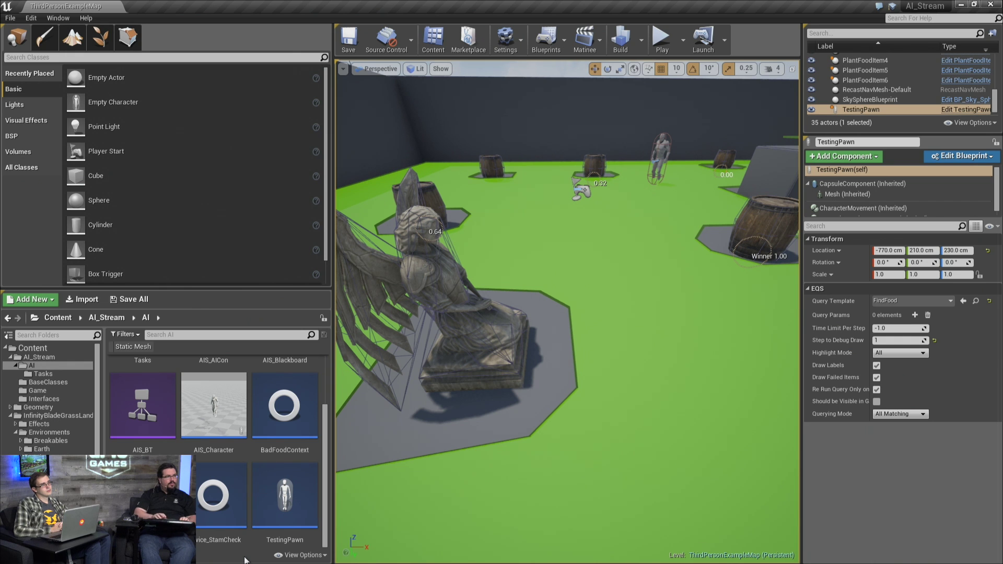
{"action": "scroll", "coordinate": [235, 502], "scroll_direction": "down", "scroll_amount": 2}
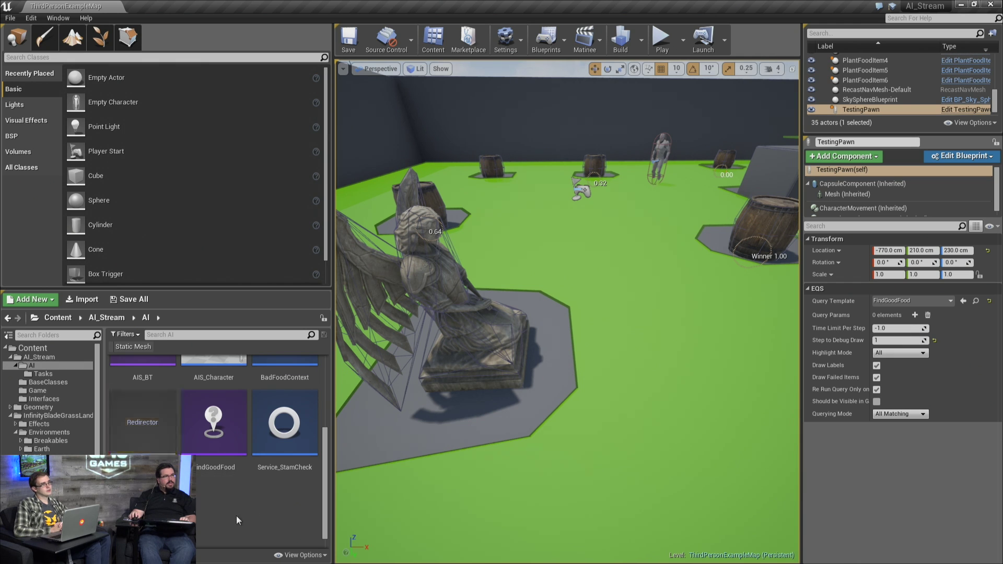
Duplicate the FindGoodFood query, name the copy SettleForBadFood, and save it
{"action": "right_click", "coordinate": [220, 437]}
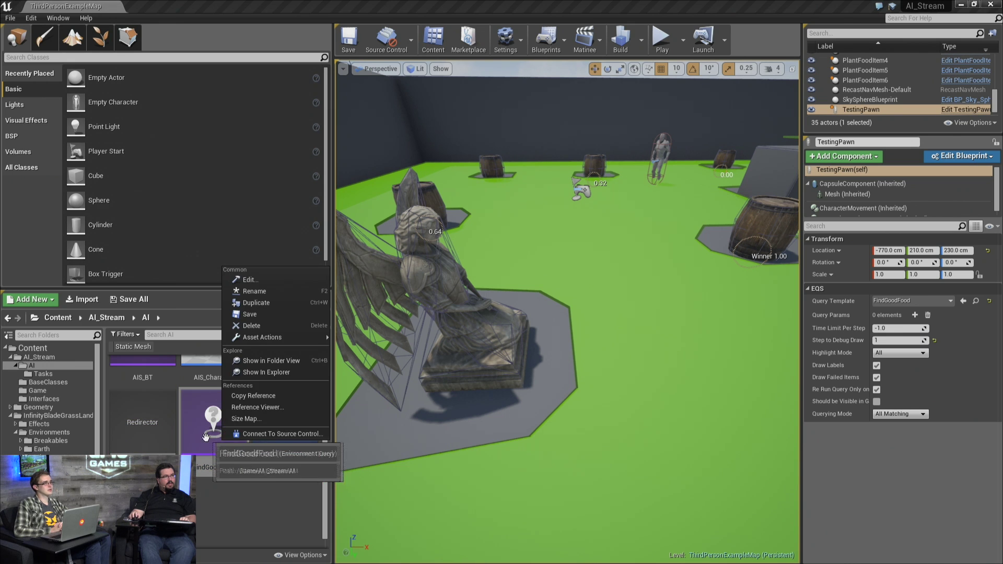
{"action": "left_click", "coordinate": [286, 305]}
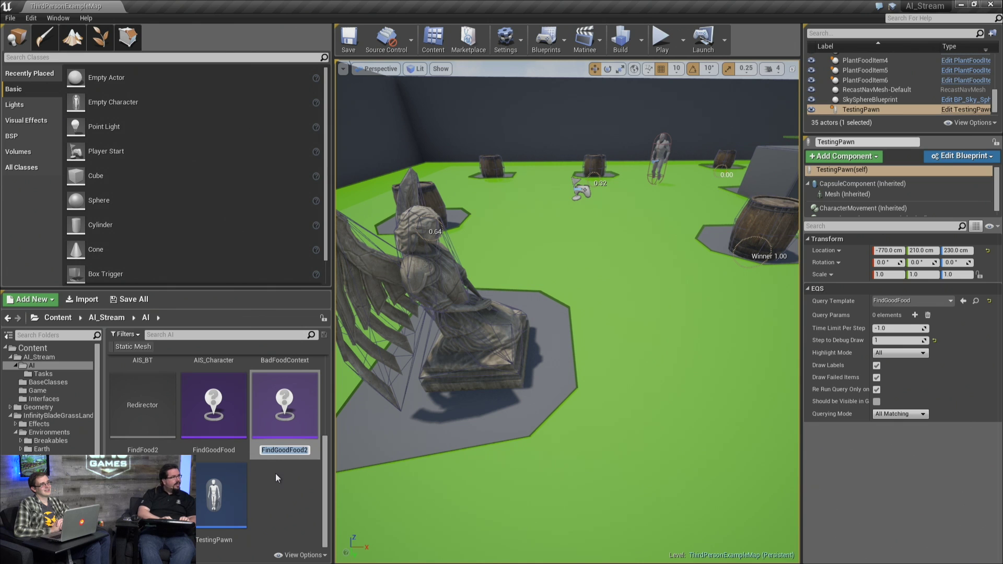
{"action": "type", "text": "St"}
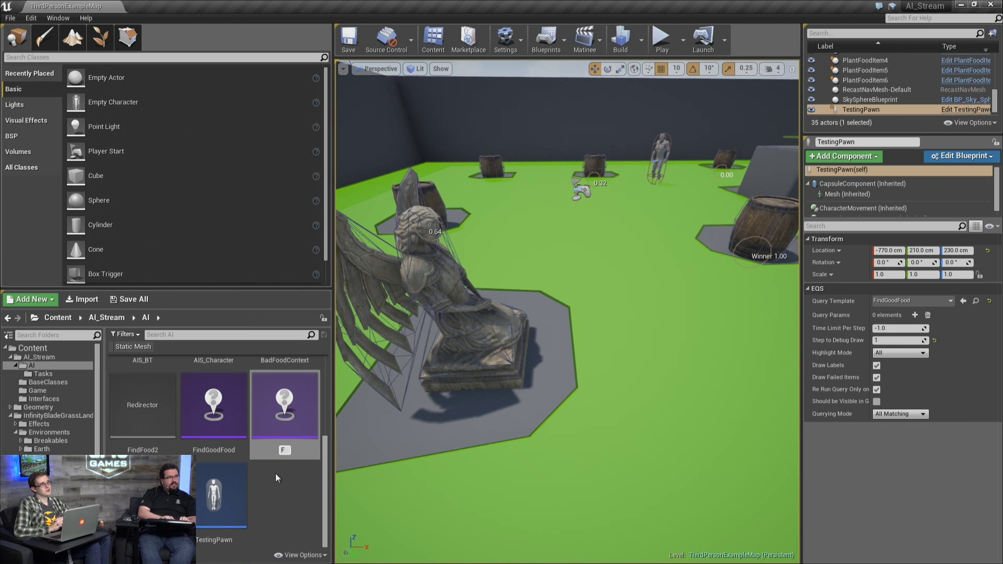
{"action": "key", "text": "BackSpace"}
{"action": "type", "text": "ettle"}
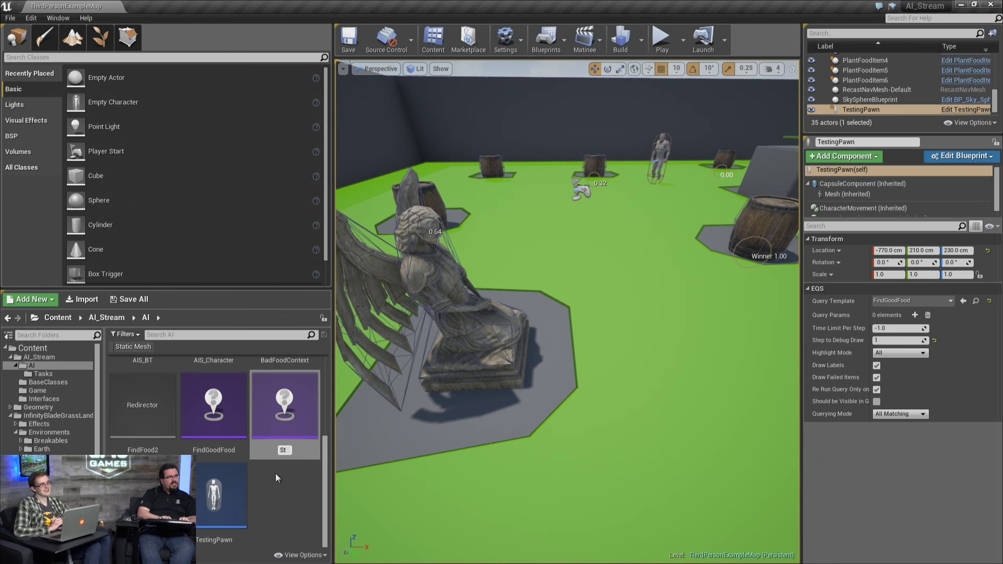
{"action": "type", "text": "ForBadFood"}
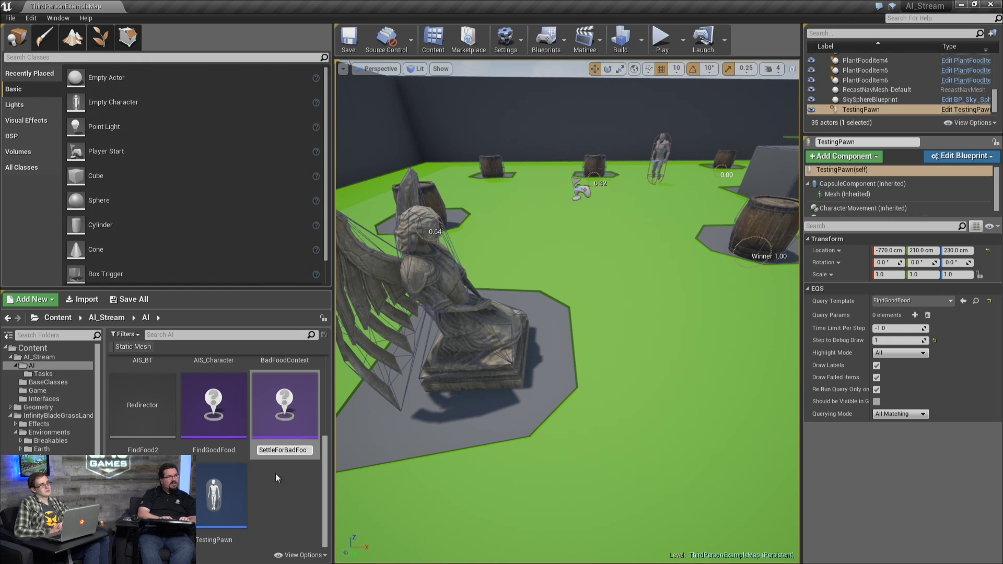
{"action": "key", "text": "Return"}
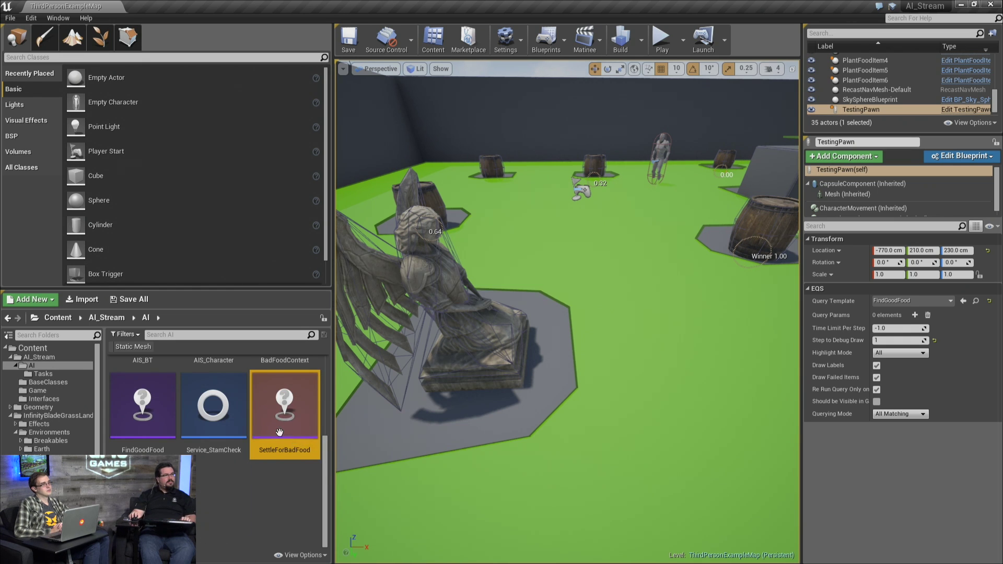
{"action": "key", "text": "ctrl+s"}
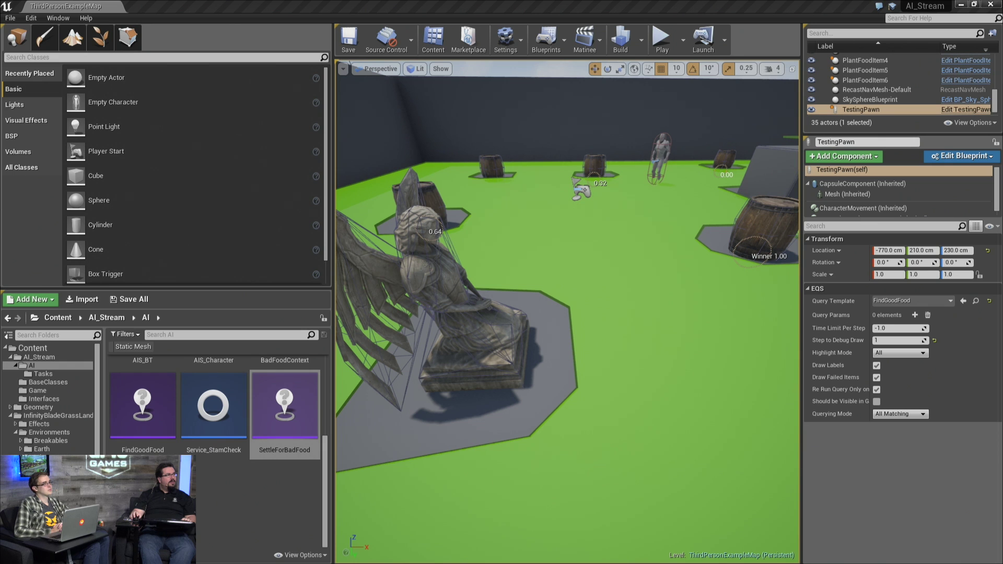
Open the SettleForBadFood query and select its ActorsOfClass generator
{"action": "left_click_drag", "start_coordinate": [1002, 157], "coordinate": [650, 158]}
{"action": "double_click", "coordinate": [651, 158]}
{"action": "left_click", "coordinate": [479, 199]}
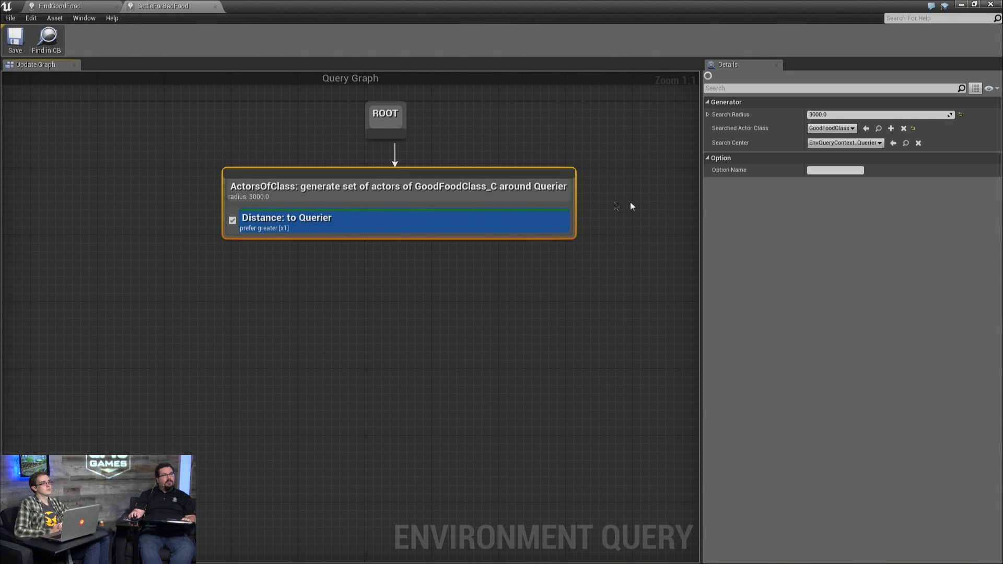
Set the Searched Actor Class of SettleForBadFood's ActorsOfClass generator to BadFoodItem and save the query
{"action": "left_click", "coordinate": [832, 129]}
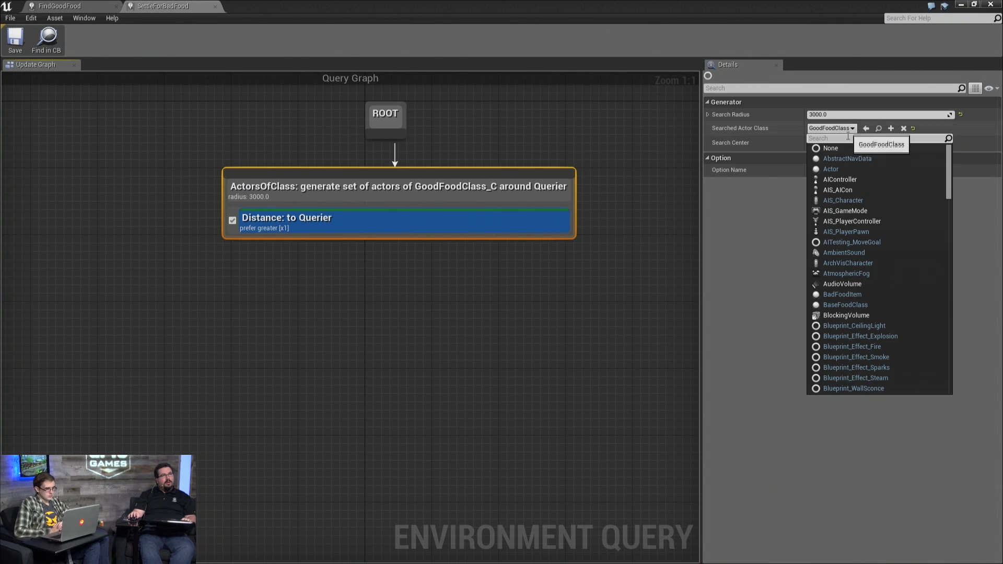
{"action": "type", "text": "bad"}
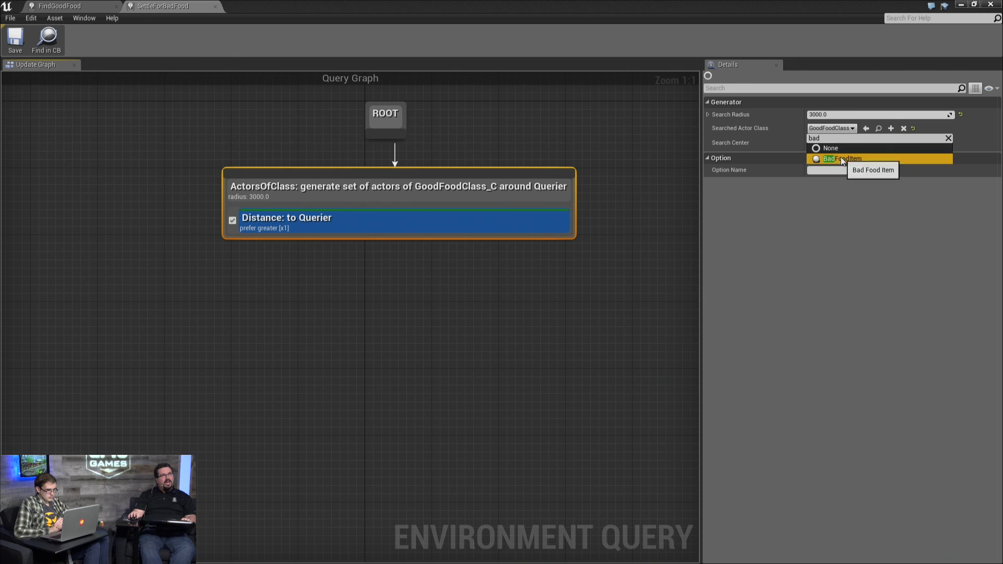
{"action": "left_click", "coordinate": [841, 158]}
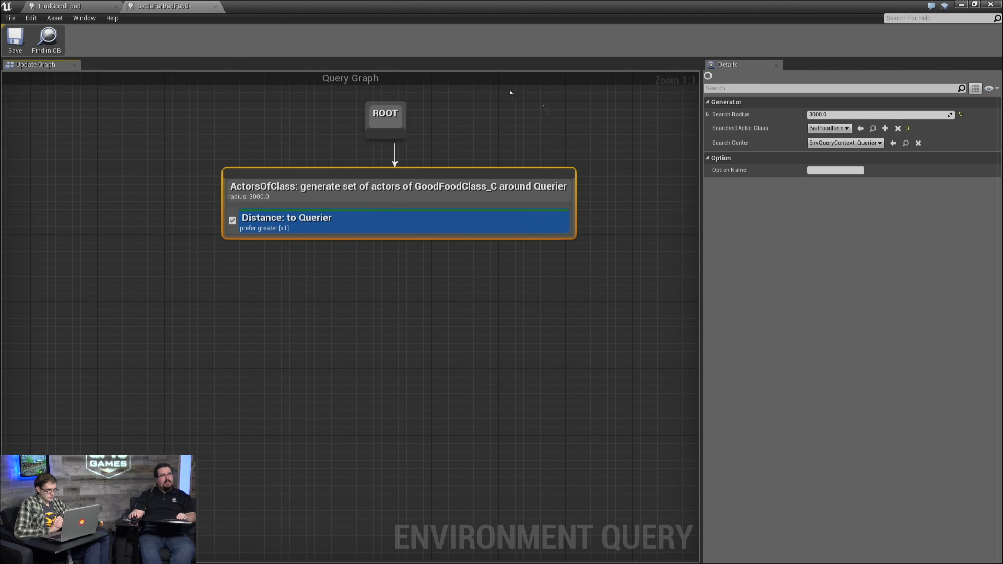
{"action": "left_click", "coordinate": [15, 39]}
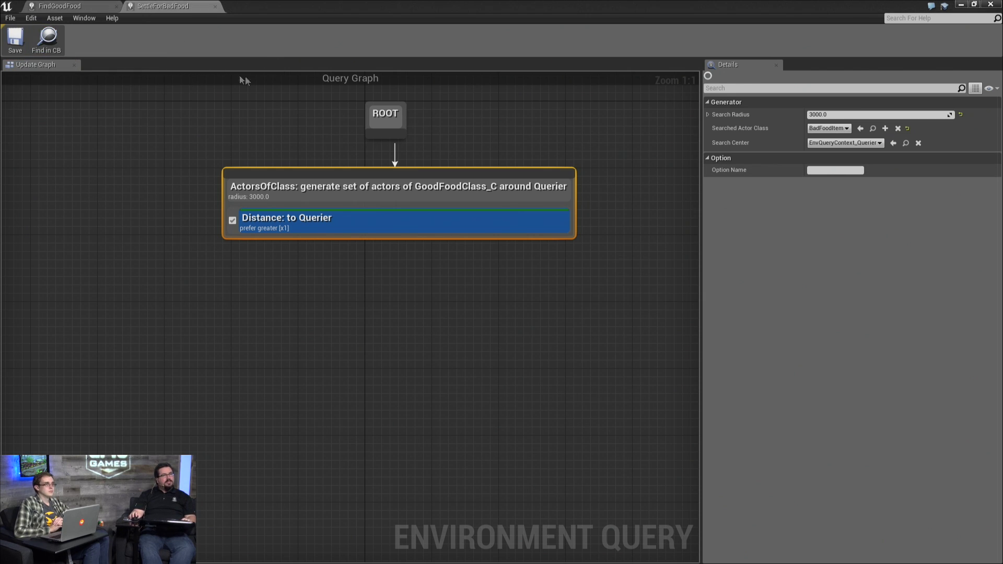
Compare the FindGoodFood and SettleForBadFood queries and close the environment query editor
{"action": "left_click", "coordinate": [89, 6]}
{"action": "left_click", "coordinate": [170, 6]}
{"action": "left_click", "coordinate": [97, 6]}
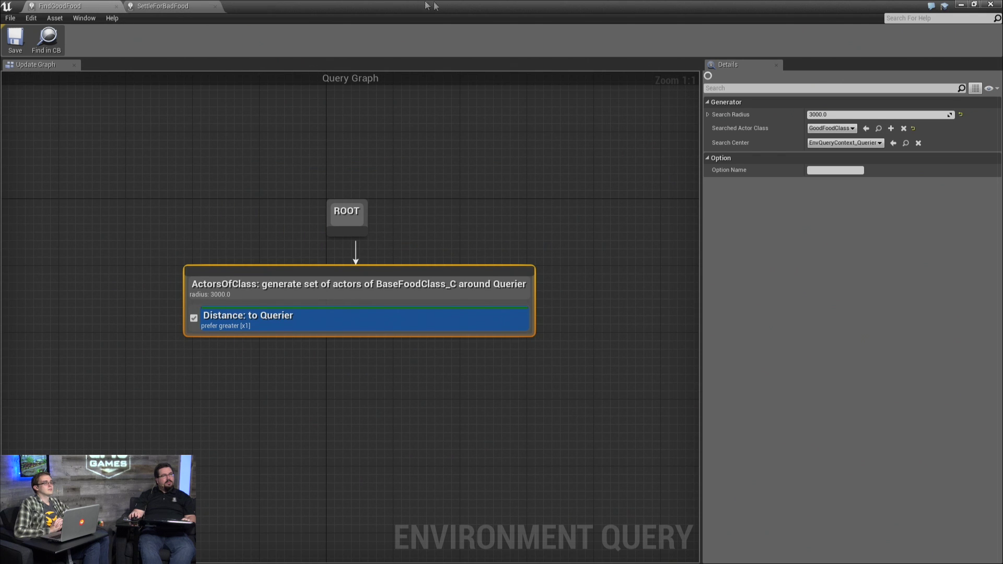
{"action": "left_click", "coordinate": [974, 4]}
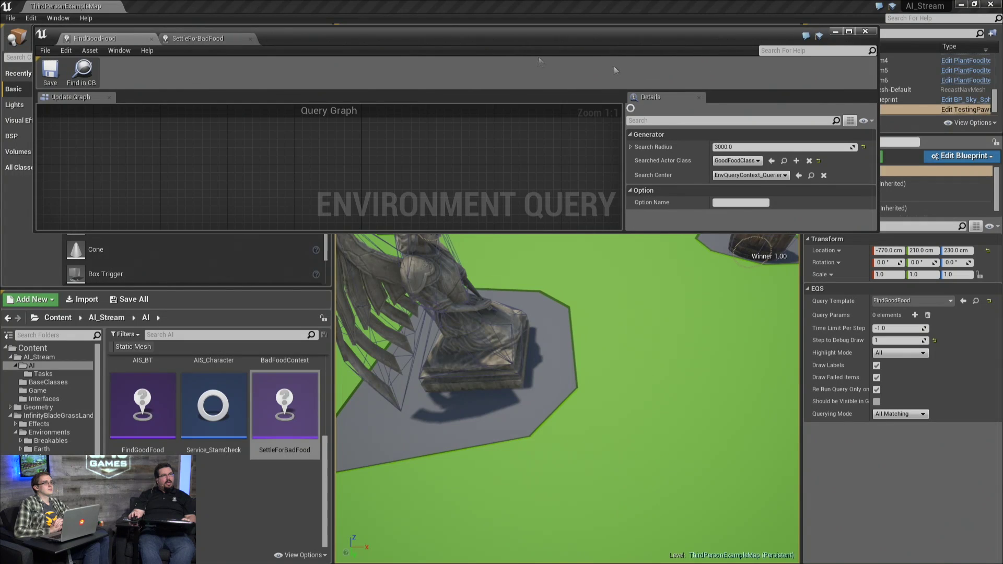
{"action": "left_click", "coordinate": [866, 32]}
Open the AIS_BT behavior tree from the AI folder in a maximized window, showing the bIsTired is Set branch
{"action": "scroll", "coordinate": [215, 504], "scroll_direction": "up", "scroll_amount": 3}
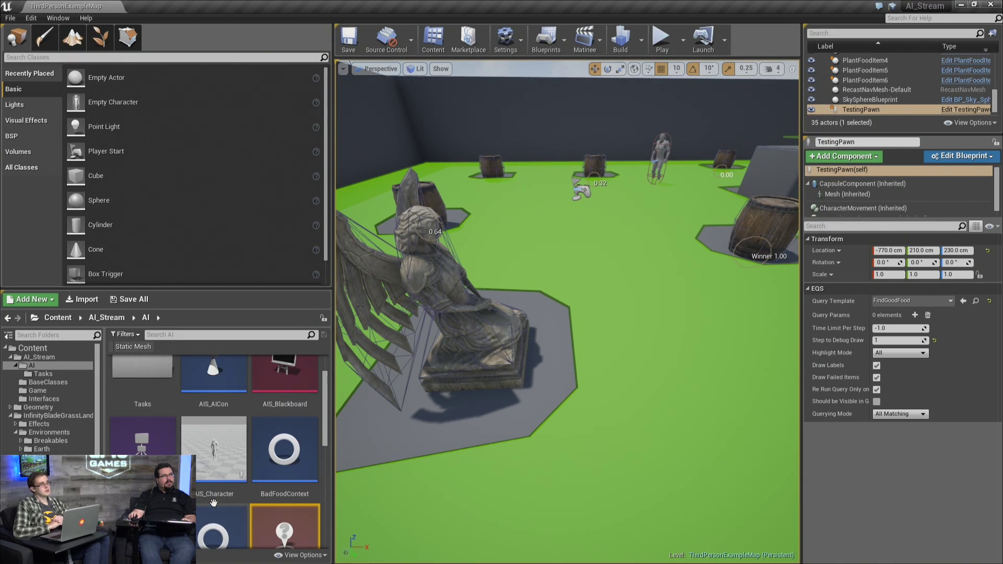
{"action": "double_click", "coordinate": [121, 427]}
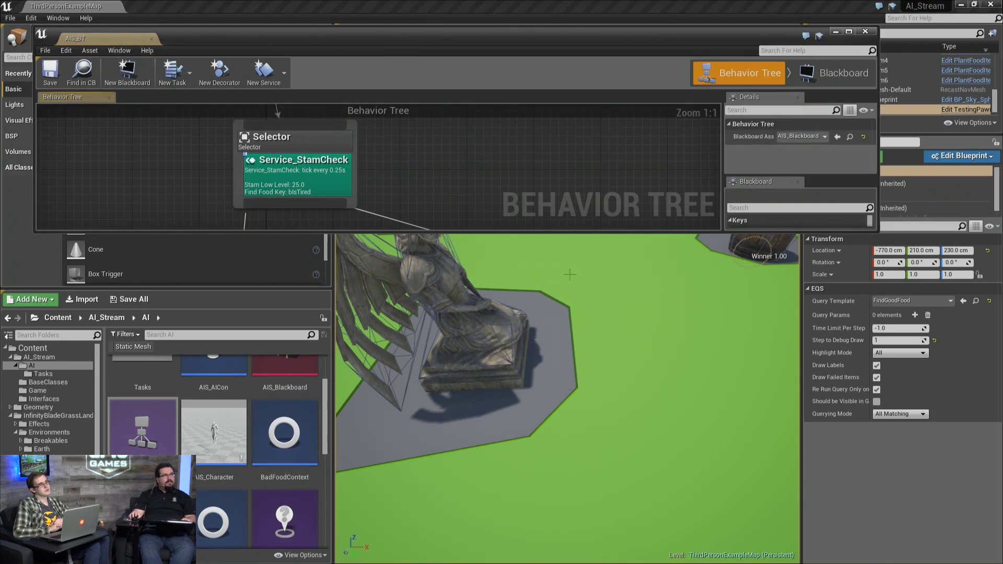
{"action": "double_click", "coordinate": [527, 42]}
{"action": "right_click_drag", "start_coordinate": [291, 212], "coordinate": [564, 209]}
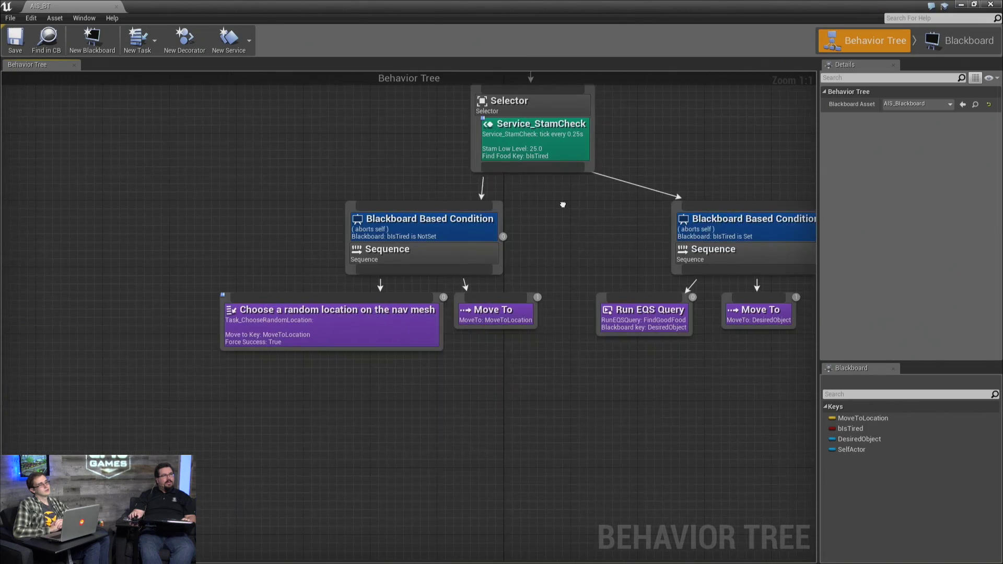
{"action": "right_click_drag", "start_coordinate": [614, 373], "coordinate": [298, 369]}
Insert a Selector between the bIsTired is Set Sequence and its Run EQS Query task, placing the task below it
{"action": "left_click", "coordinate": [358, 326]}
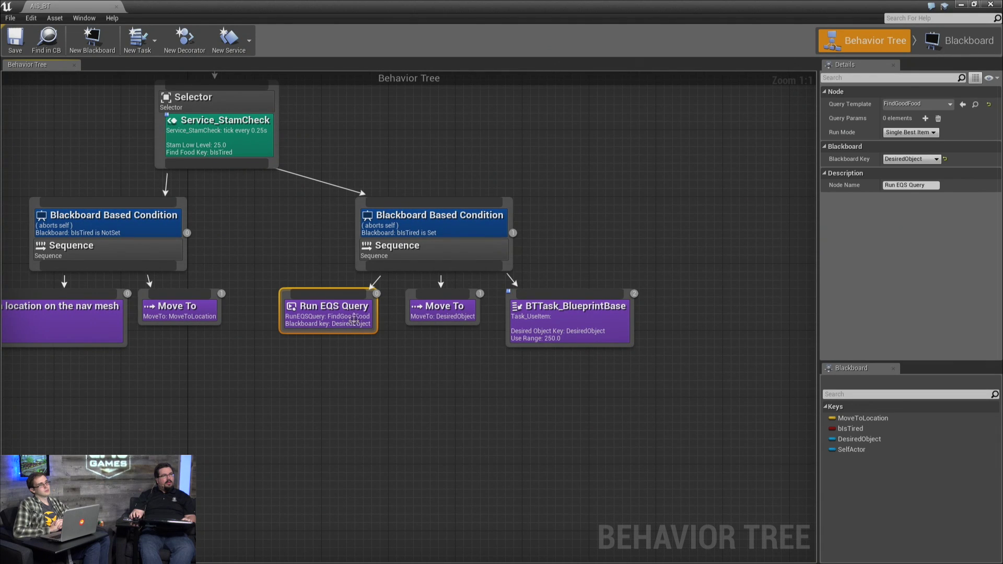
{"action": "left_click_drag", "start_coordinate": [353, 320], "coordinate": [337, 425]}
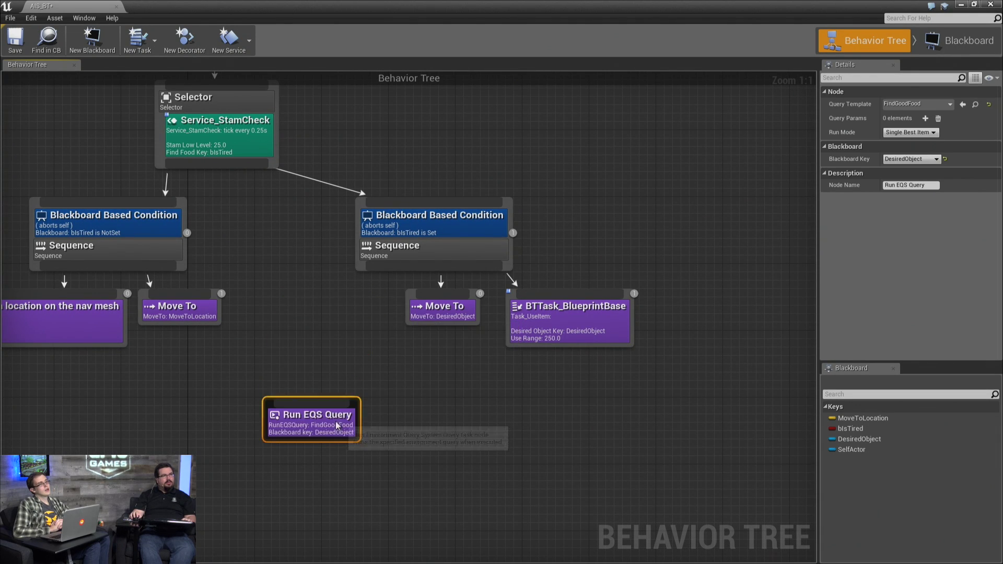
{"action": "right_click", "coordinate": [331, 349]}
{"action": "type", "text": "seq"}
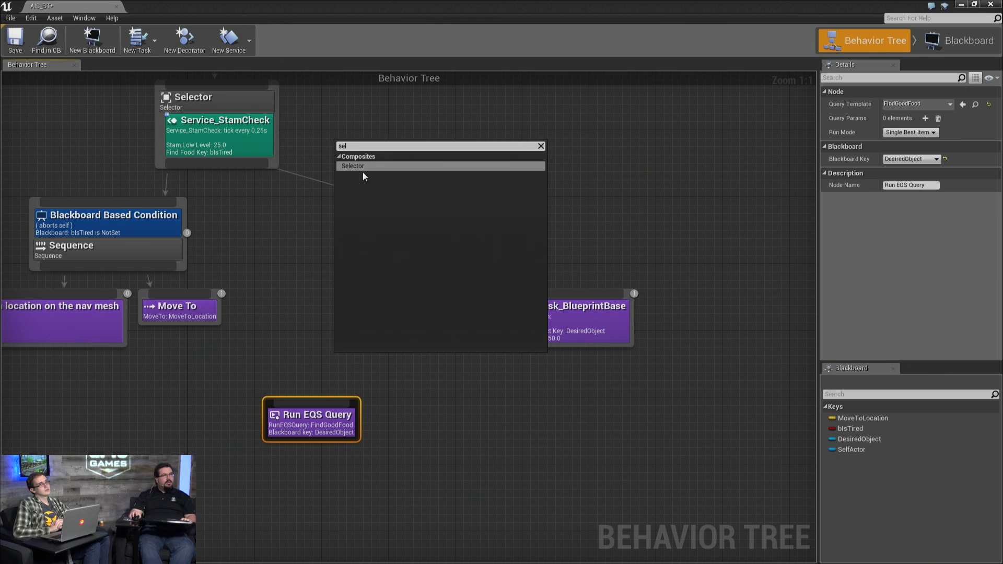
{"action": "left_click", "coordinate": [363, 171]}
{"action": "left_click_drag", "start_coordinate": [356, 375], "coordinate": [302, 414]}
{"action": "left_click_drag", "start_coordinate": [292, 418], "coordinate": [233, 418]}
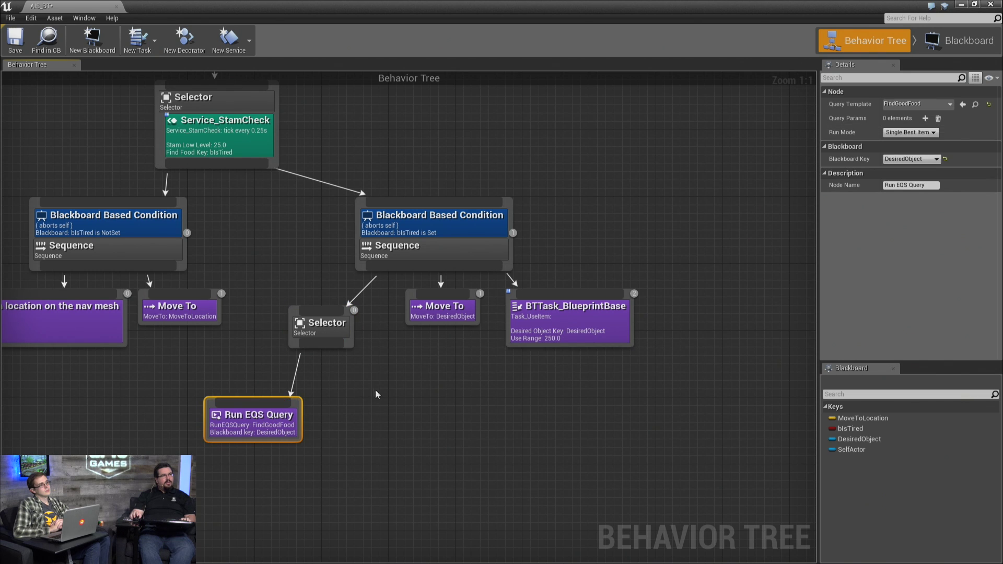
Duplicate the Run EQS Query task as the Selector's second child, set its Query Template to SettleForBadFood, and save the tree
{"action": "key", "text": "ctrl+w"}
{"action": "left_click_drag", "start_coordinate": [332, 345], "coordinate": [379, 425]}
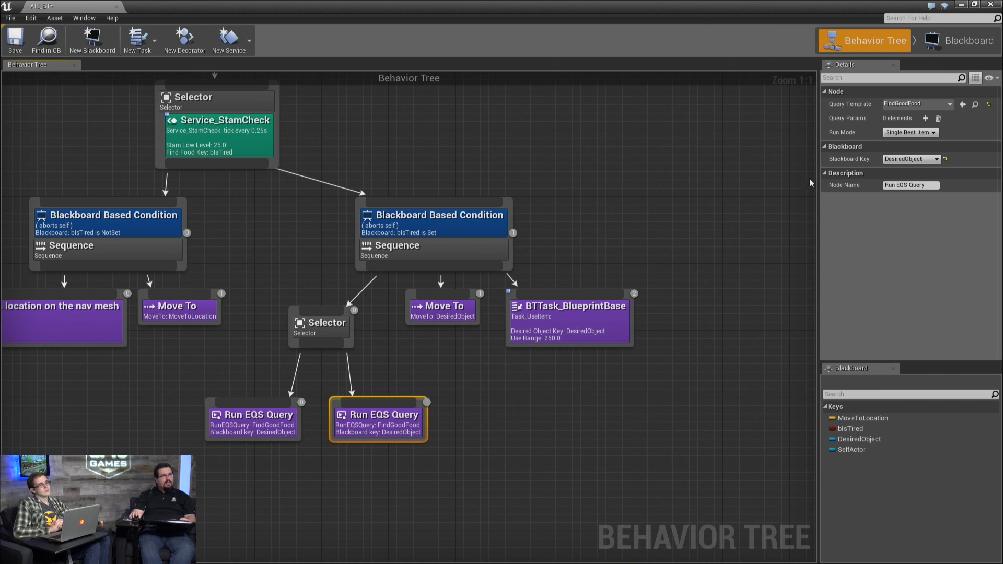
{"action": "left_click", "coordinate": [938, 104]}
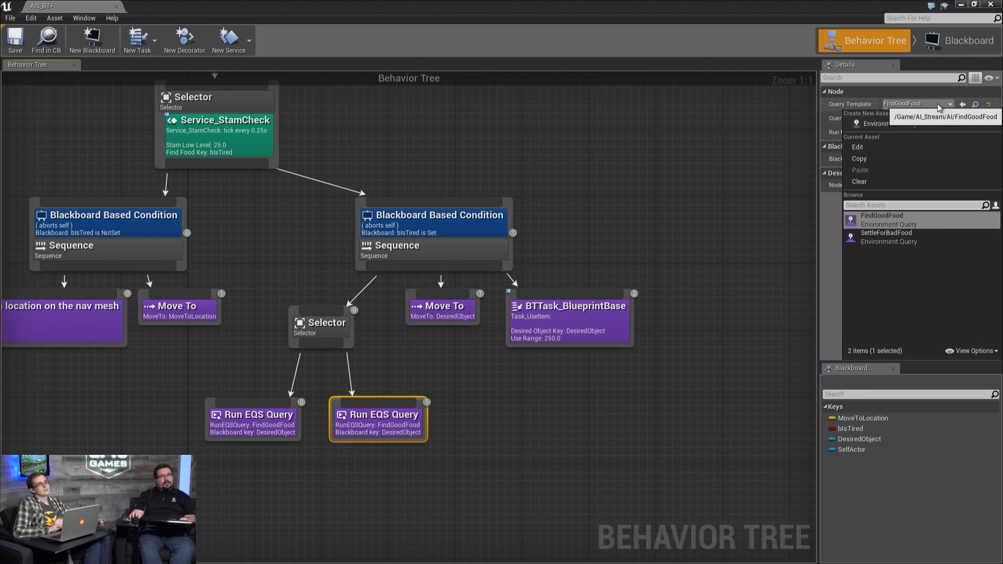
{"action": "left_click", "coordinate": [898, 234]}
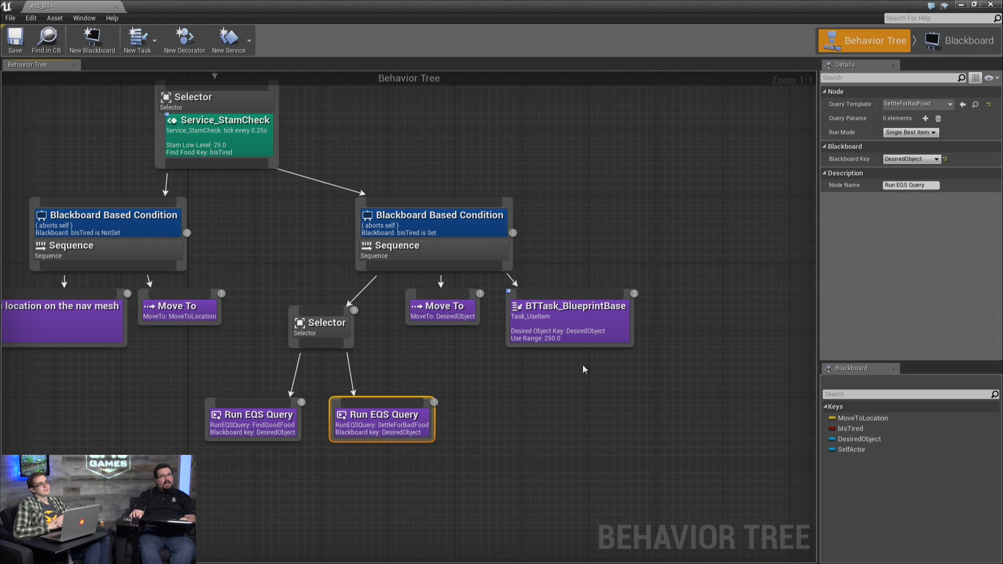
{"action": "right_click_drag", "start_coordinate": [582, 365], "coordinate": [549, 358]}
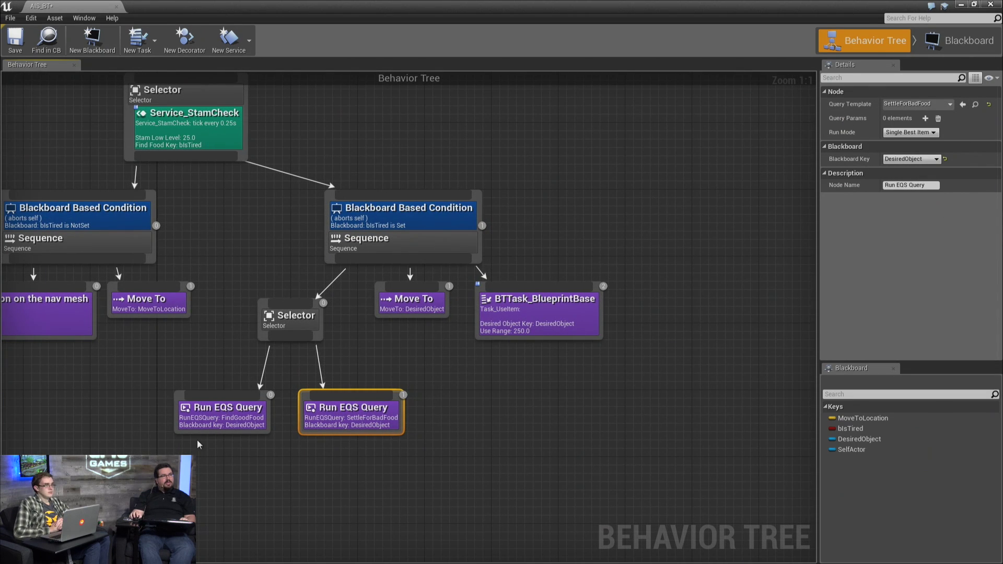
{"action": "left_click", "coordinate": [15, 39]}
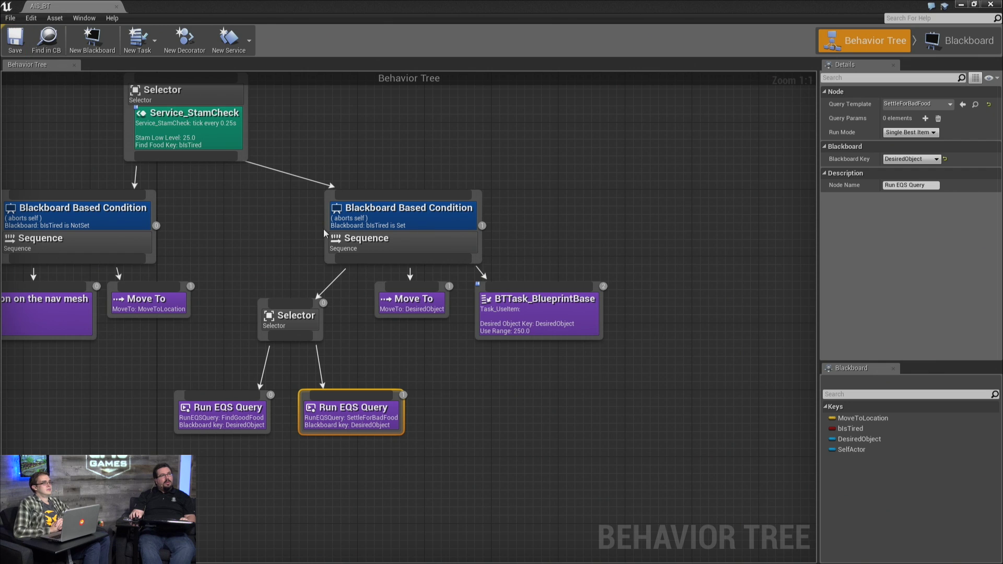
Review the Selector with its two Run EQS Query tasks and the bIsTired is NotSet condition's settings
{"action": "left_click_drag", "start_coordinate": [255, 319], "coordinate": [334, 405]}
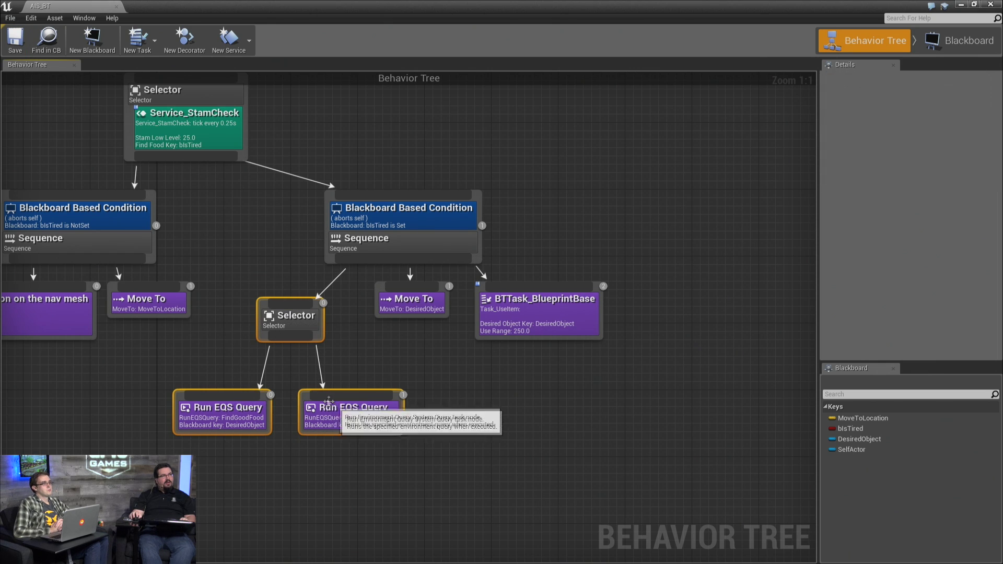
{"action": "left_click", "coordinate": [214, 414]}
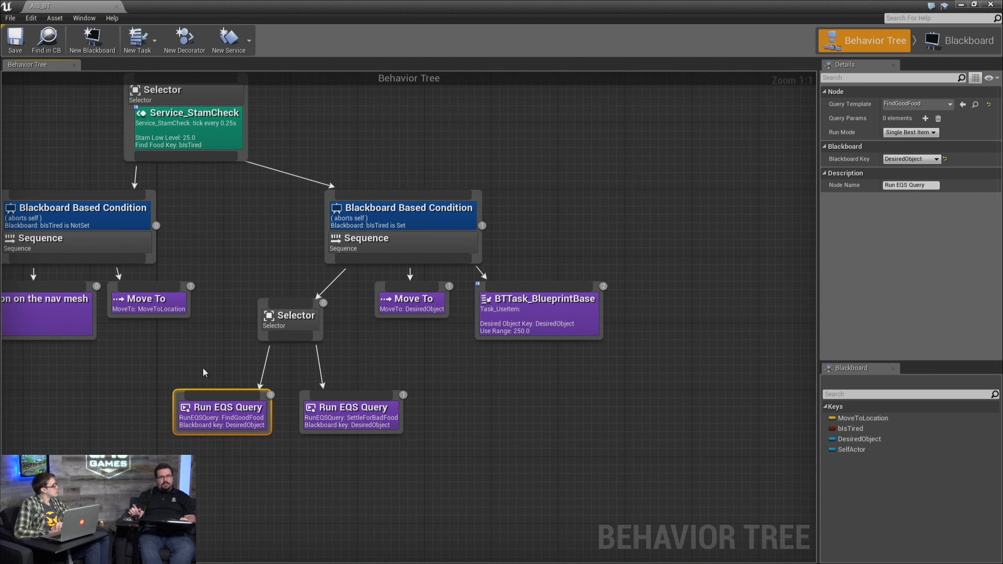
{"action": "right_click_drag", "start_coordinate": [202, 368], "coordinate": [340, 340]}
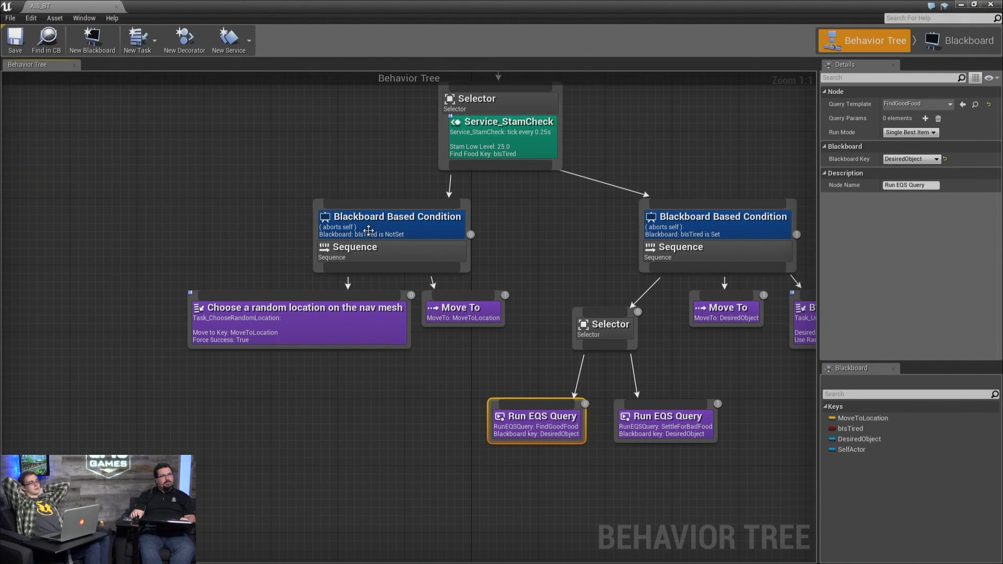
{"action": "left_click", "coordinate": [369, 231]}
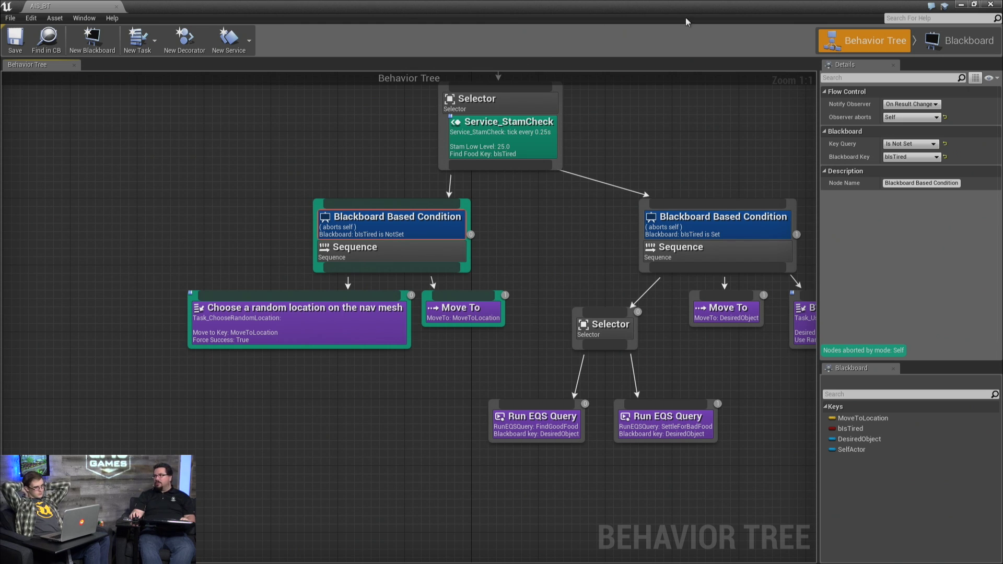
Return to the level, play it in the editor, and follow the AI character around the arena as it seeks food
{"action": "left_click_drag", "start_coordinate": [650, 14], "coordinate": [0, 121]}
{"action": "right_click_drag", "start_coordinate": [586, 306], "coordinate": [718, 319]}
{"action": "key", "text": "s"}
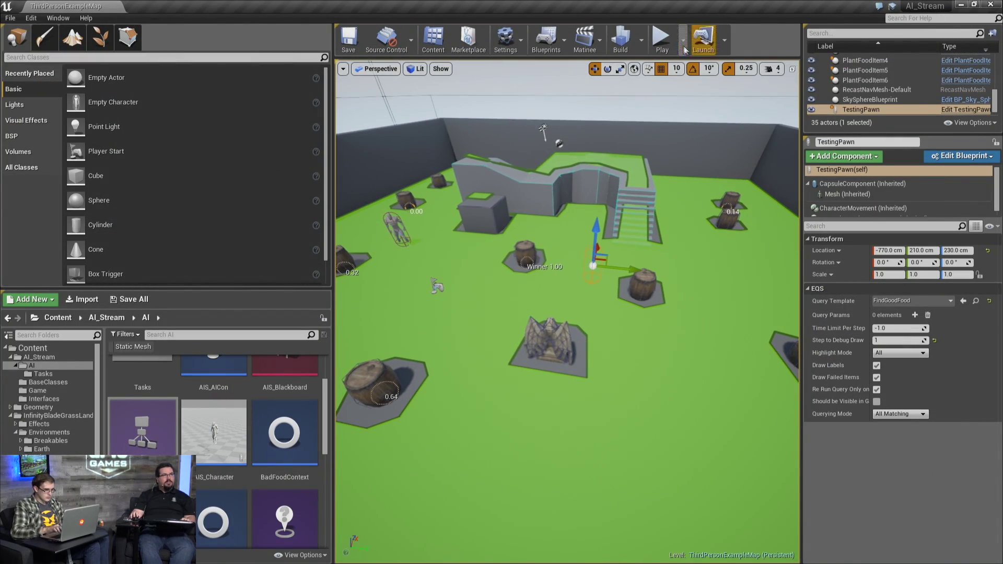
{"action": "left_click", "coordinate": [662, 39]}
{"action": "left_click_drag", "start_coordinate": [547, 250], "coordinate": [695, 336]}
{"action": "key", "text": "w"}
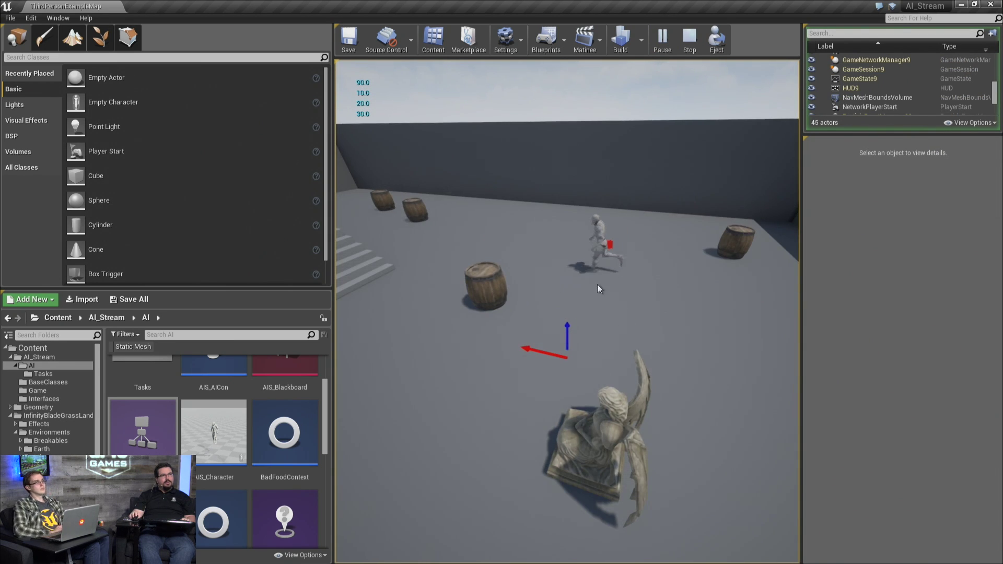
{"action": "left_click_drag", "start_coordinate": [597, 284], "coordinate": [541, 293]}
{"action": "key", "text": "s"}
{"action": "key", "text": "a"}
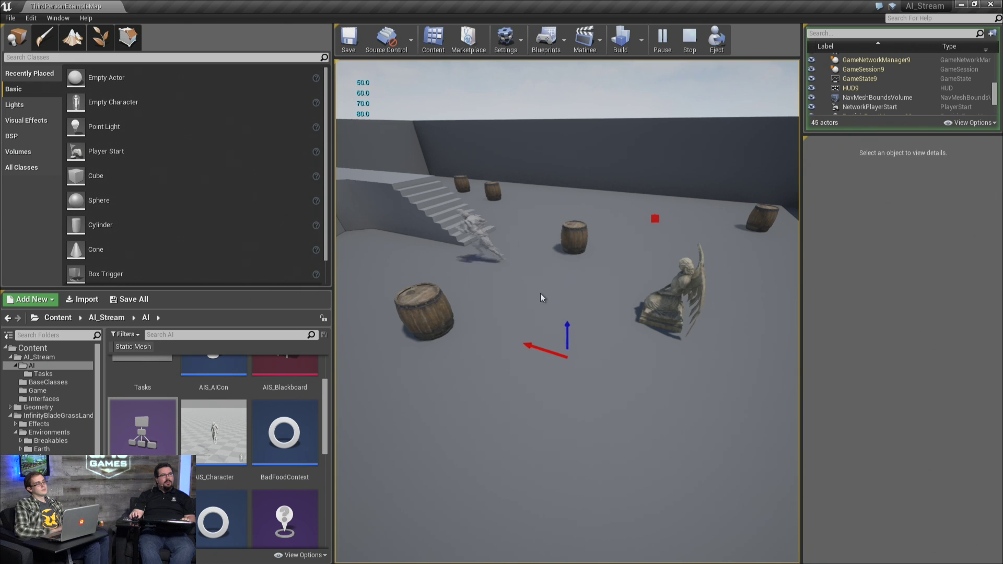
{"action": "key", "text": "s"}
{"action": "key", "text": "a"}
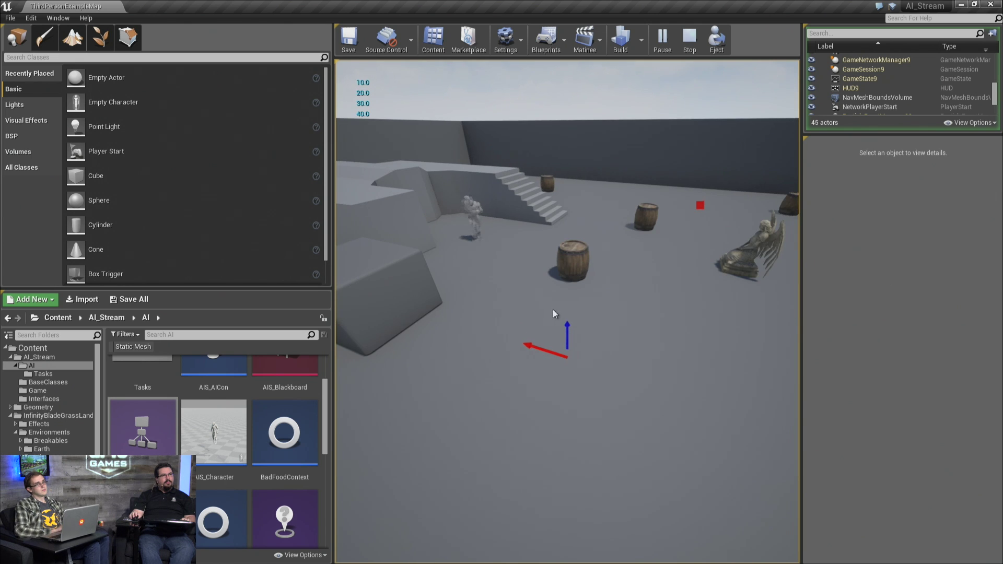
{"action": "left_click_drag", "start_coordinate": [554, 312], "coordinate": [799, 368]}
{"action": "left_click_drag", "start_coordinate": [611, 359], "coordinate": [351, 351]}
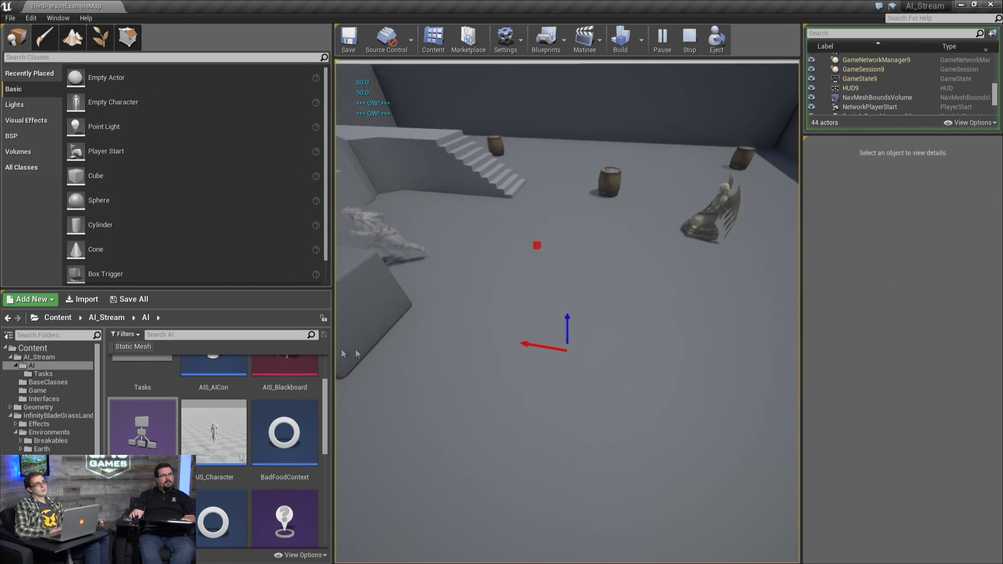
{"action": "left_click_drag", "start_coordinate": [784, 306], "coordinate": [385, 268]}
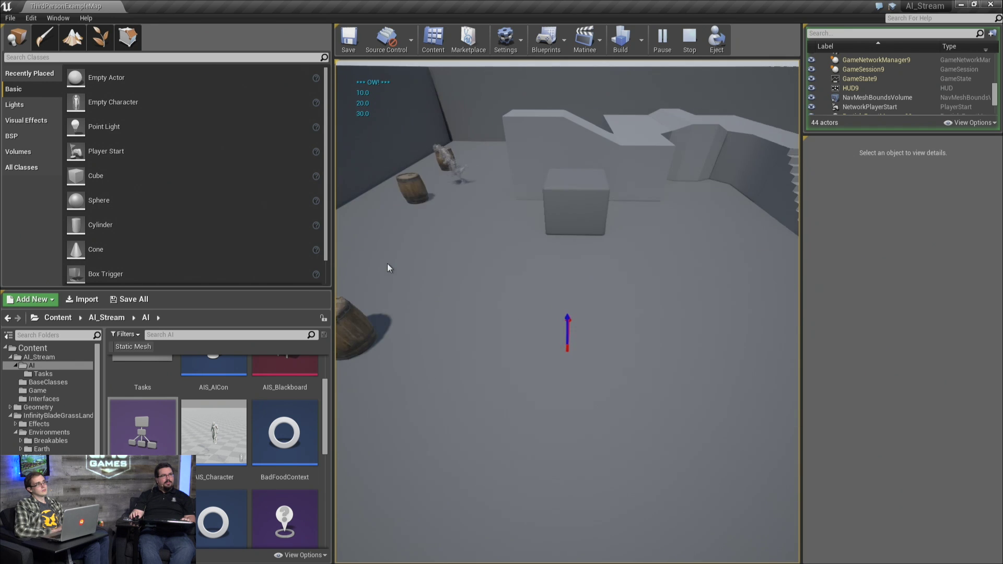
{"action": "key", "text": "s"}
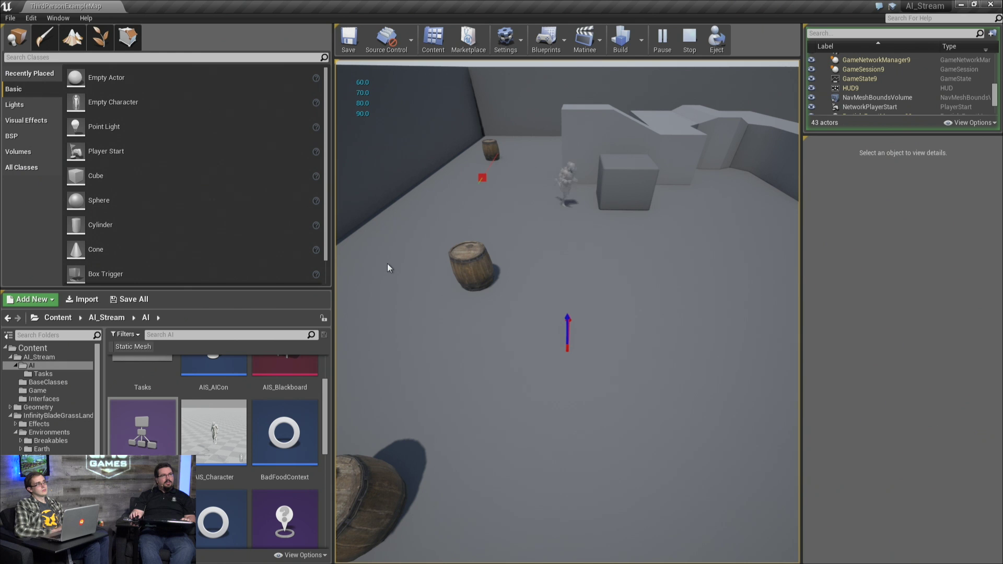
{"action": "key", "text": "d"}
{"action": "key", "text": "d"}
{"action": "key", "text": "s"}
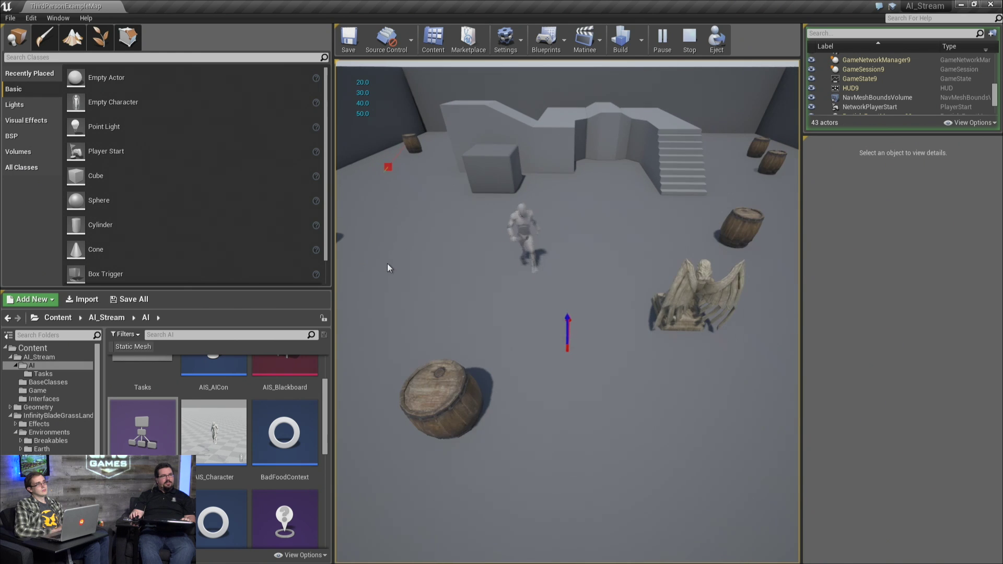
{"action": "key", "text": "a"}
{"action": "key", "text": "s"}
{"action": "key", "text": "d"}
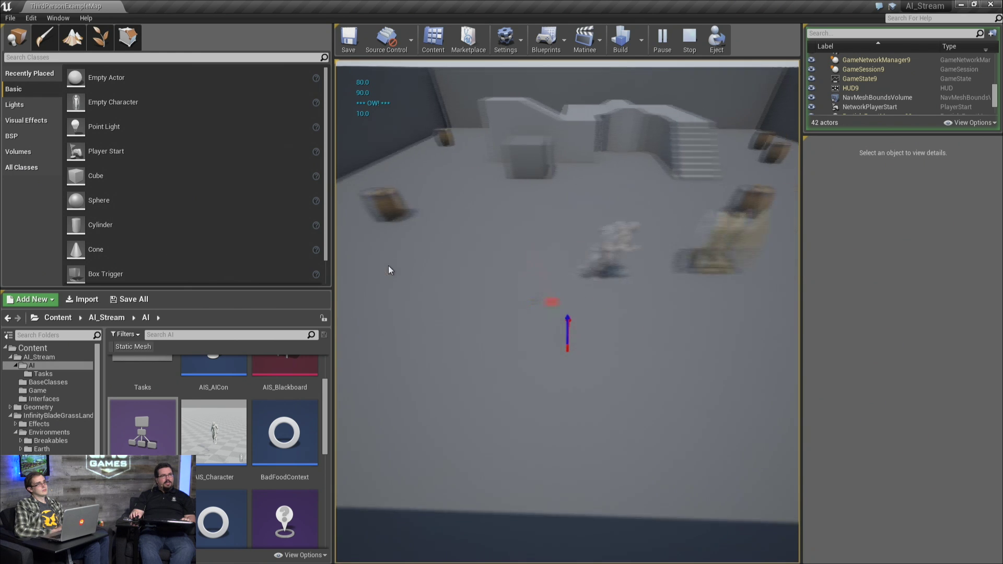
{"action": "key", "text": "d"}
{"action": "key", "text": "a"}
{"action": "key", "text": "a"}
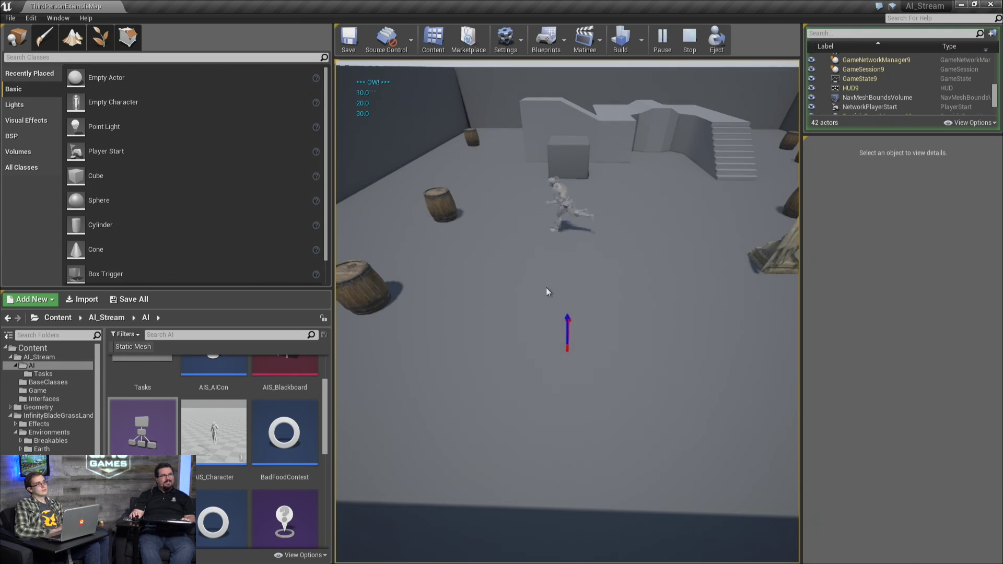
Arrange and enlarge the AIS_BT window below the running game so the Selector and its two query tasks are in view
{"action": "left_click_drag", "start_coordinate": [0, 78], "coordinate": [587, 267]}
{"action": "right_click_drag", "start_coordinate": [584, 413], "coordinate": [522, 314]}
{"action": "right_click_drag", "start_coordinate": [392, 402], "coordinate": [325, 360]}
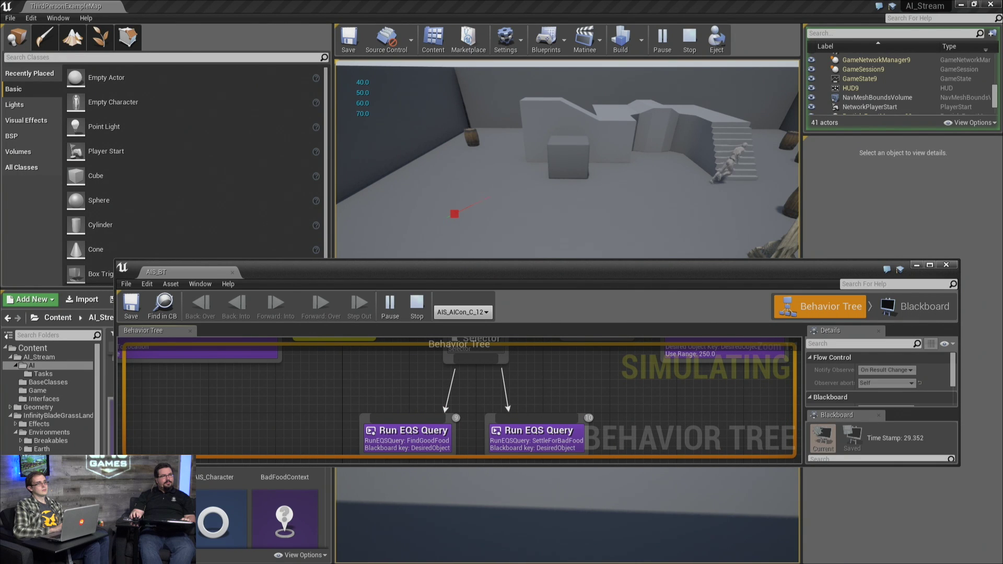
{"action": "left_click_drag", "start_coordinate": [394, 467], "coordinate": [392, 563]}
{"action": "right_click_drag", "start_coordinate": [328, 415], "coordinate": [326, 485]}
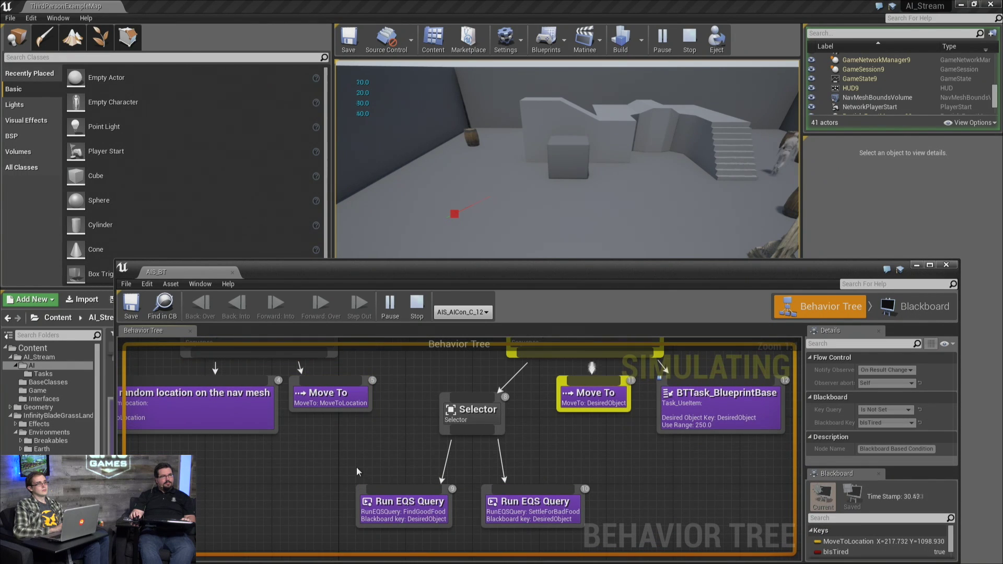
Watch the AI character alongside the executing behavior tree nodes and stop the simulation
{"action": "left_click", "coordinate": [390, 305]}
{"action": "left_click_drag", "start_coordinate": [582, 195], "coordinate": [523, 190]}
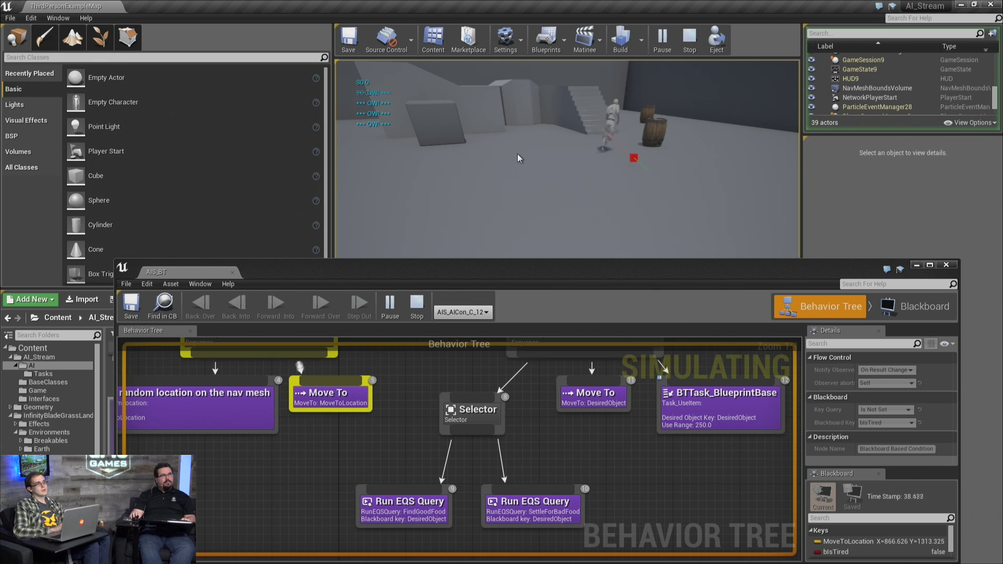
{"action": "left_click_drag", "start_coordinate": [520, 155], "coordinate": [584, 152]}
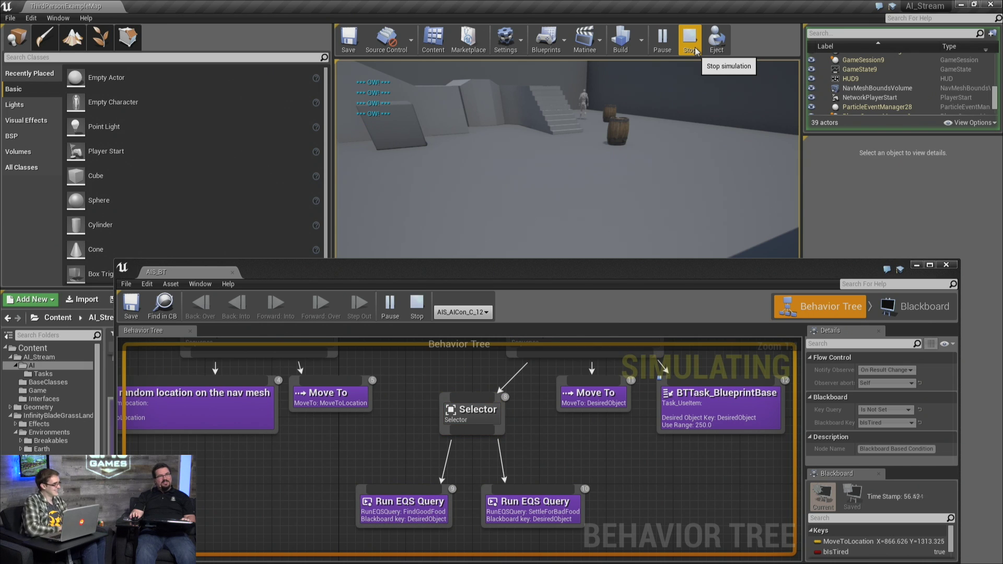
{"action": "left_click", "coordinate": [690, 41]}
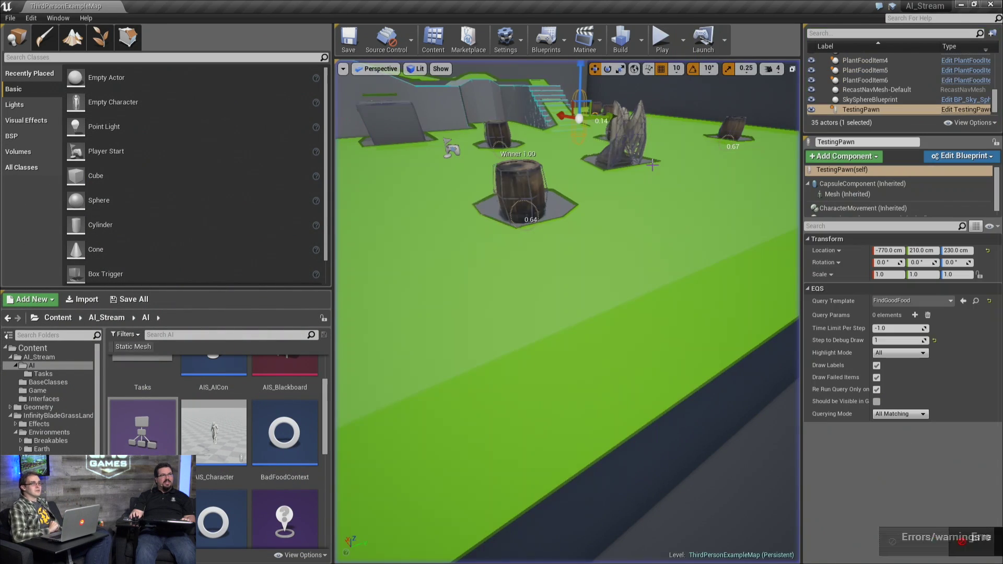
Examine the arena's food placement and the FindGoodFood debug scores from a wide overview of the level
{"action": "right_click_drag", "start_coordinate": [652, 165], "coordinate": [643, 204]}
{"action": "right_click_drag", "start_coordinate": [653, 263], "coordinate": [564, 222]}
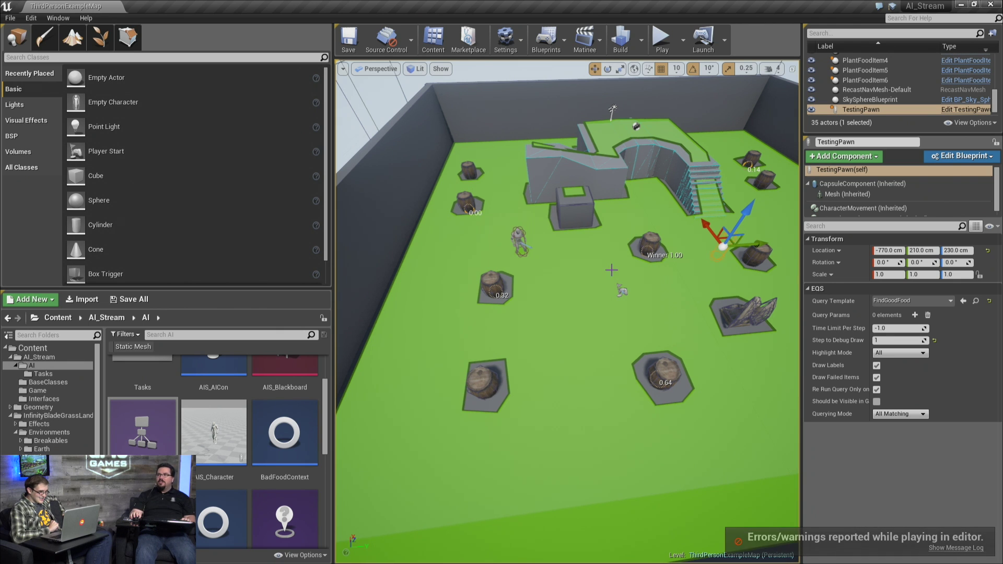
{"action": "right_click_drag", "start_coordinate": [452, 235], "coordinate": [510, 235]}
{"action": "scroll", "coordinate": [577, 260], "scroll_direction": "down", "scroll_amount": 3}
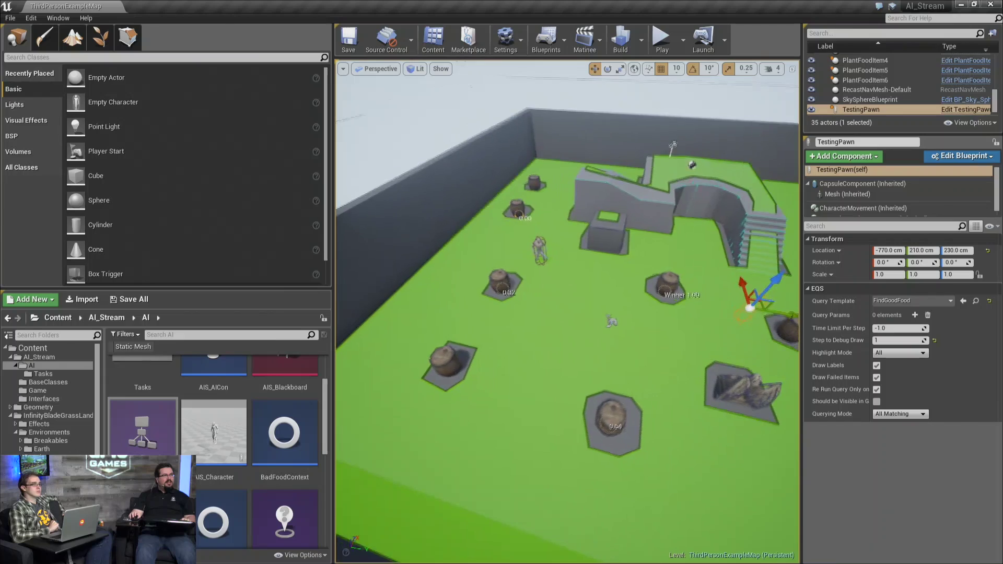
{"action": "scroll", "coordinate": [577, 260], "scroll_direction": "down", "scroll_amount": 3}
{"action": "right_click_drag", "start_coordinate": [574, 254], "coordinate": [661, 255]}
{"action": "right_click_drag", "start_coordinate": [506, 250], "coordinate": [429, 250]}
{"action": "left_click", "coordinate": [678, 259]}
{"action": "right_click_drag", "start_coordinate": [678, 259], "coordinate": [654, 251]}
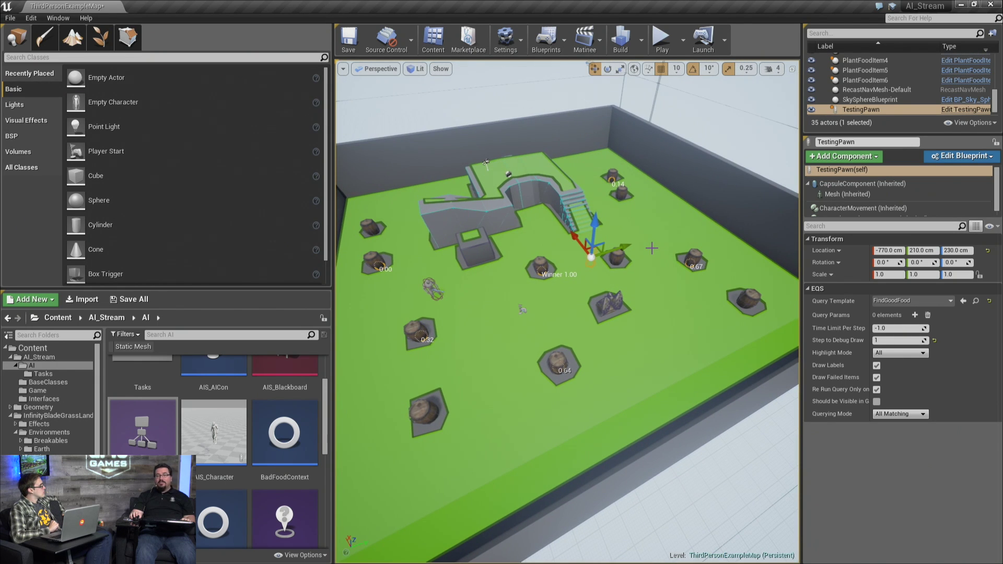